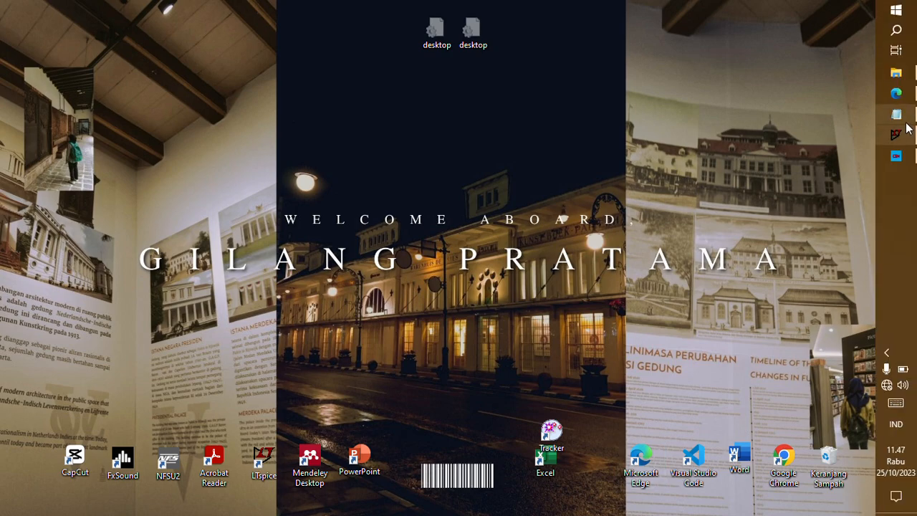
- Switch to LTspice and create a new blank schematic, maximized in the workspace
click(895, 131)
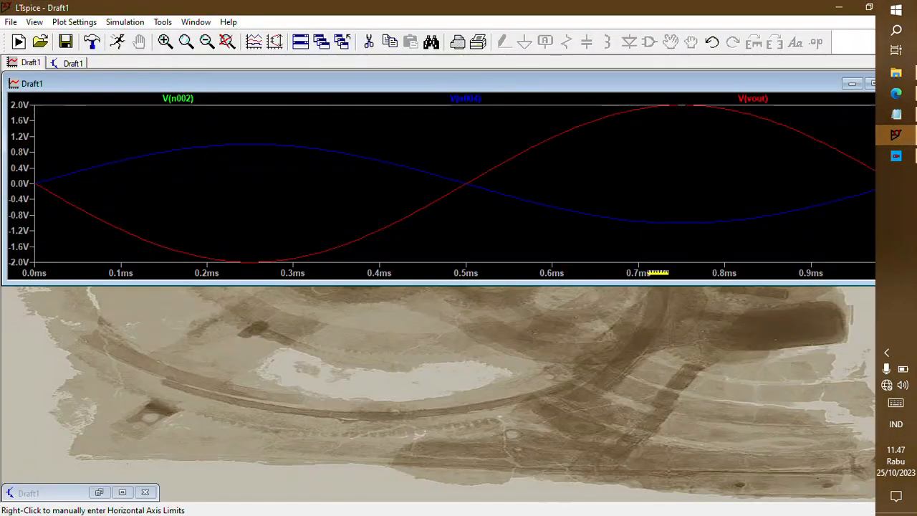
click(851, 84)
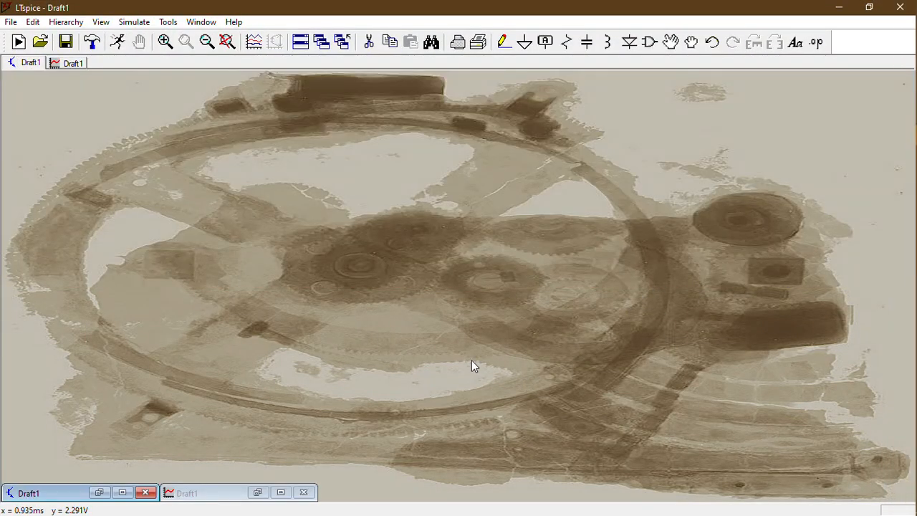
key(ctrl+n)
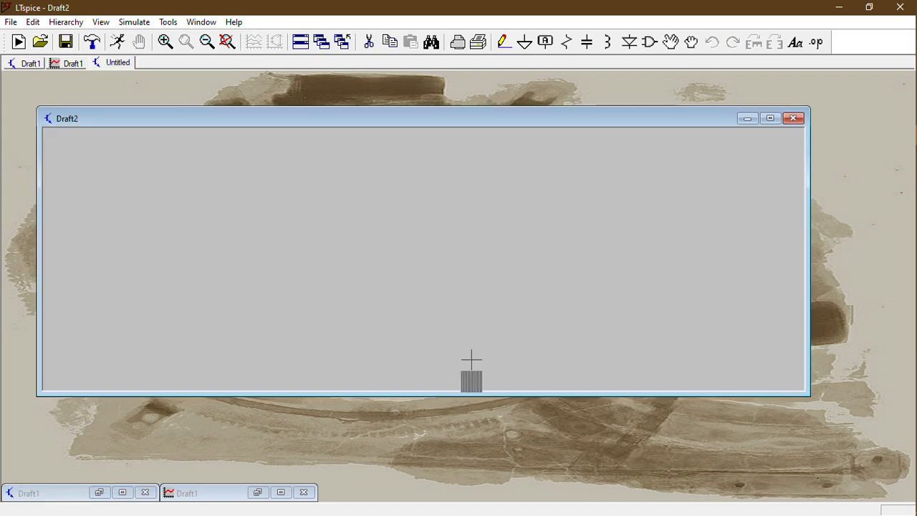
click(771, 118)
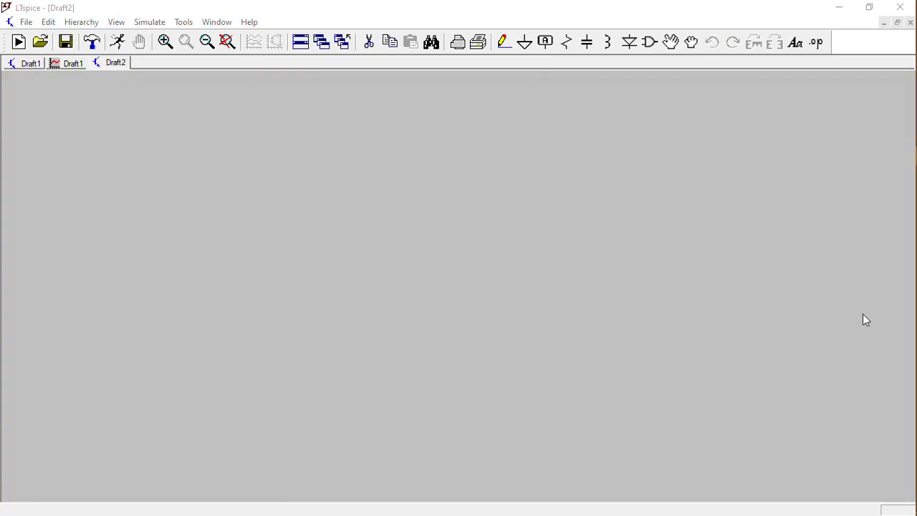
- Place four voltage sources on the schematic: V1 above V2 on the left side, and V3 above V4 on the right side
key(r)
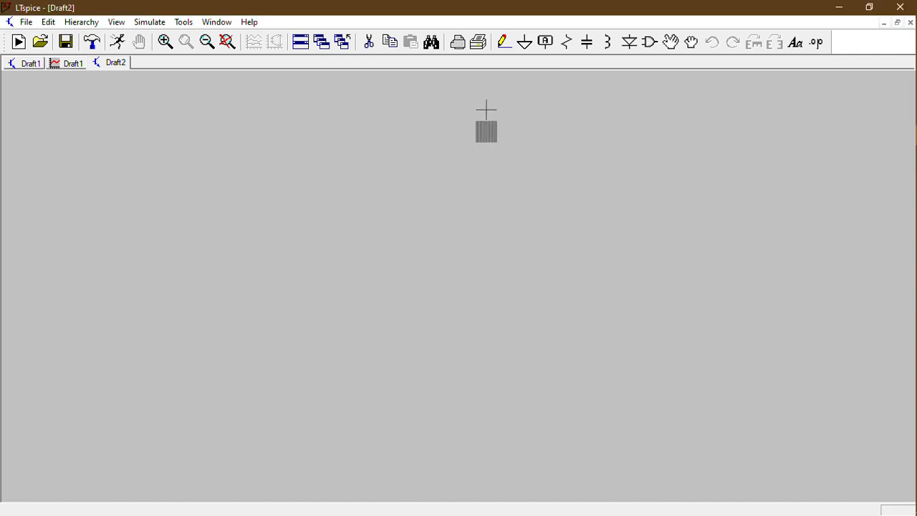
click(650, 42)
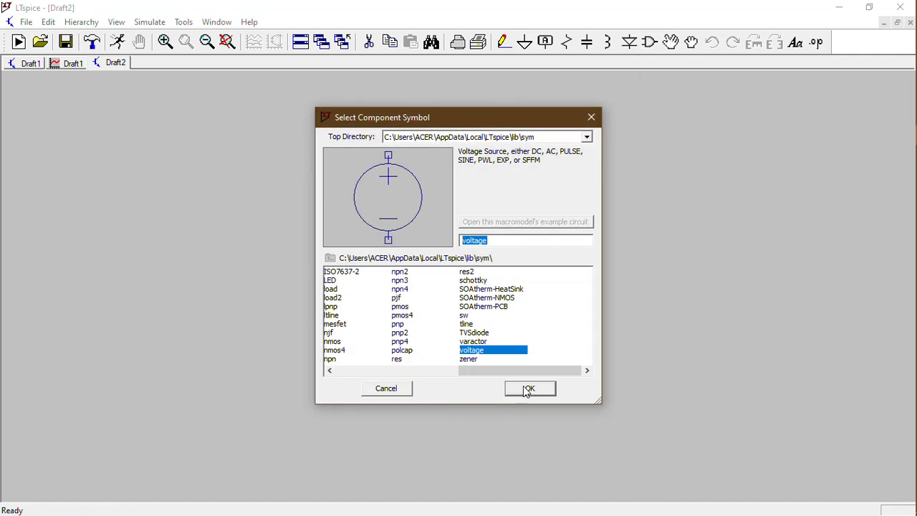
click(528, 389)
scroll(270, 174, down, 1)
scroll(269, 187, down, 1)
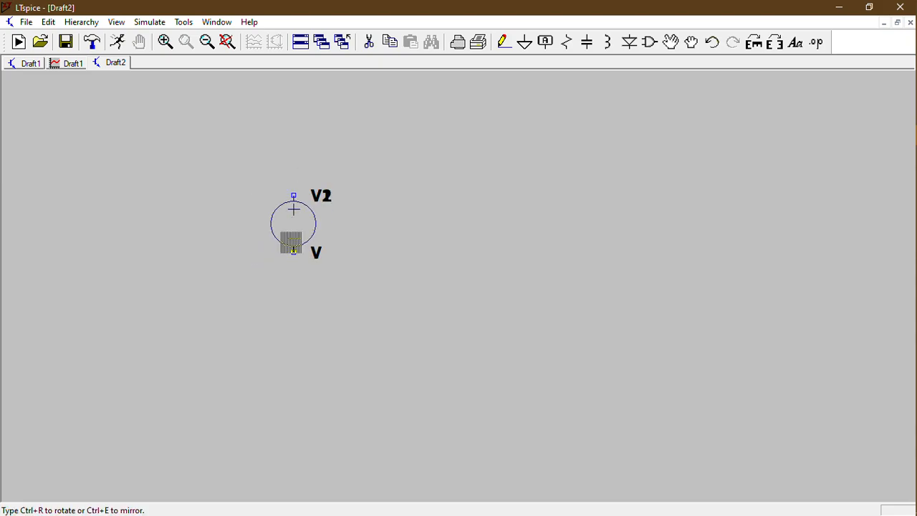
click(292, 244)
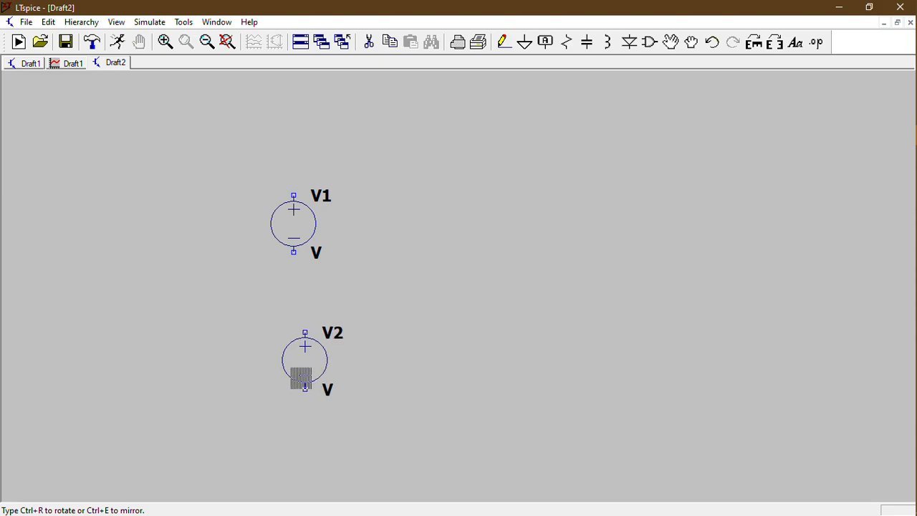
click(296, 380)
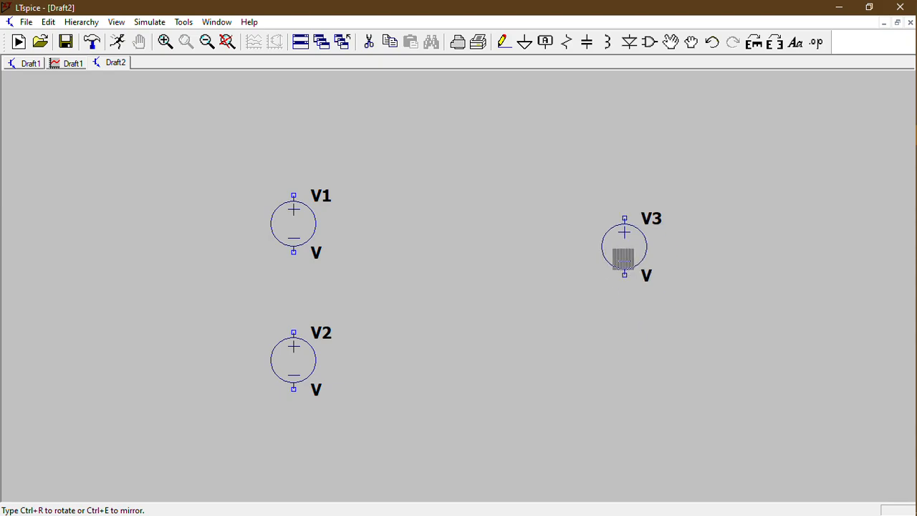
click(617, 252)
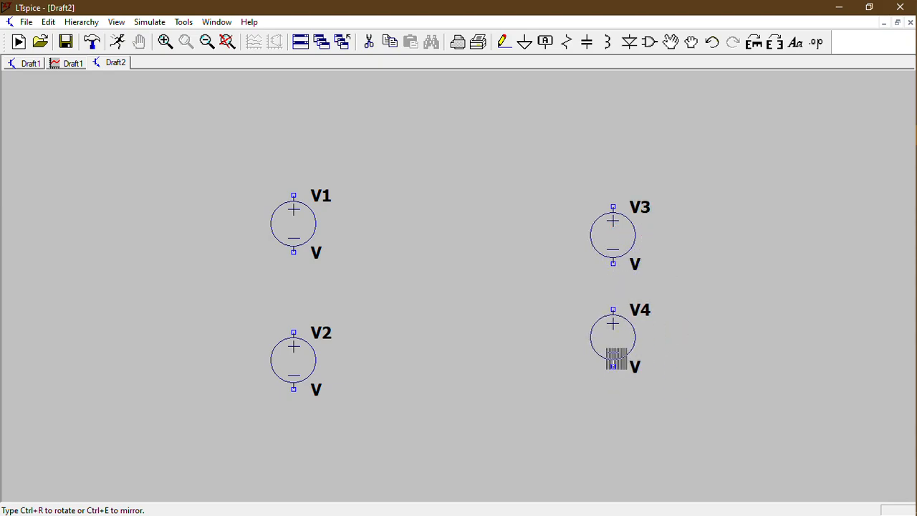
click(616, 337)
key(Escape)
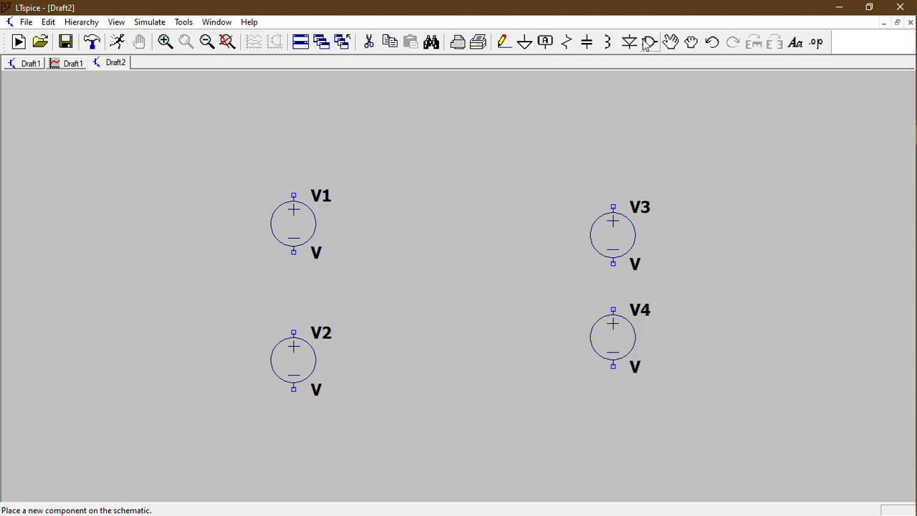
- Place one opamp2 component from the OpAmps library between the left and right pairs of voltage sources
click(648, 42)
scroll(514, 351, up, 5)
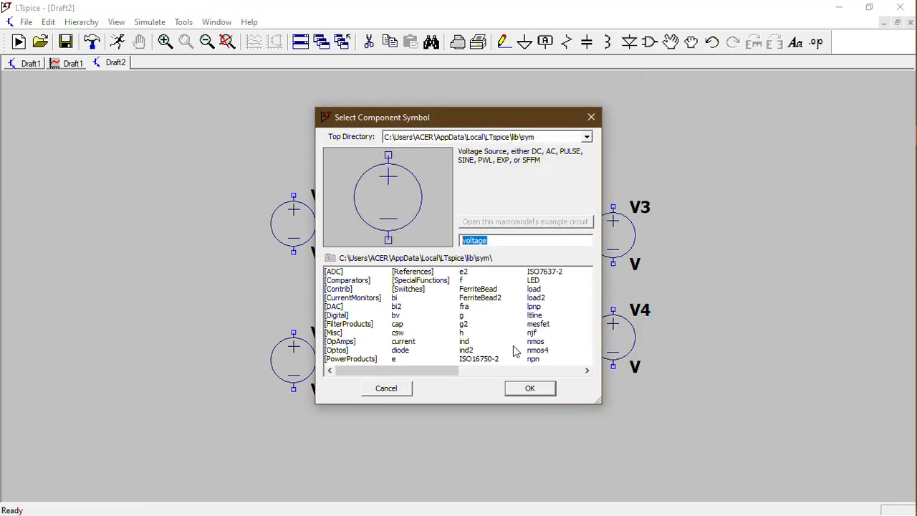
double_click(342, 343)
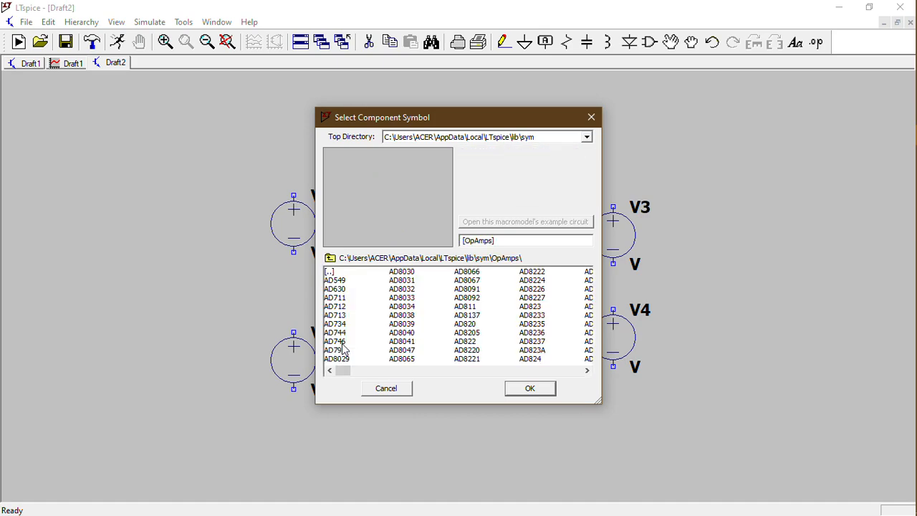
scroll(492, 358, down, 15)
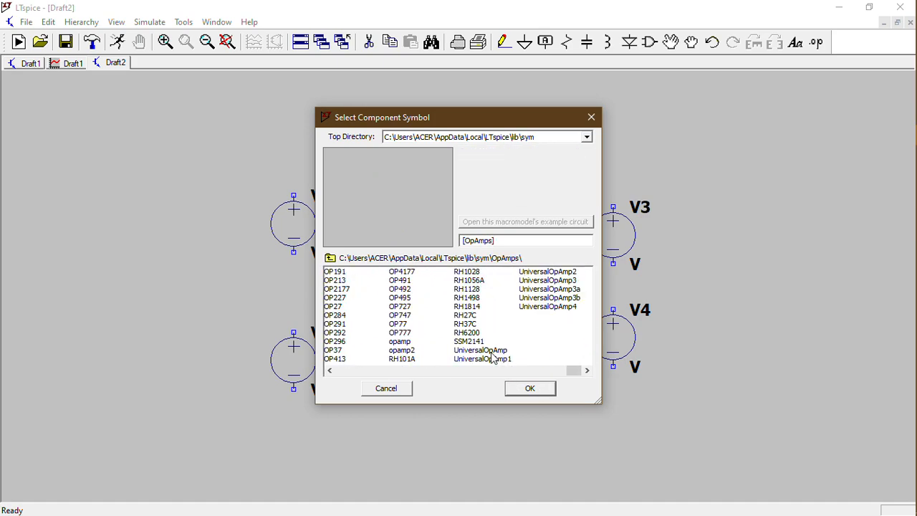
click(402, 350)
click(530, 389)
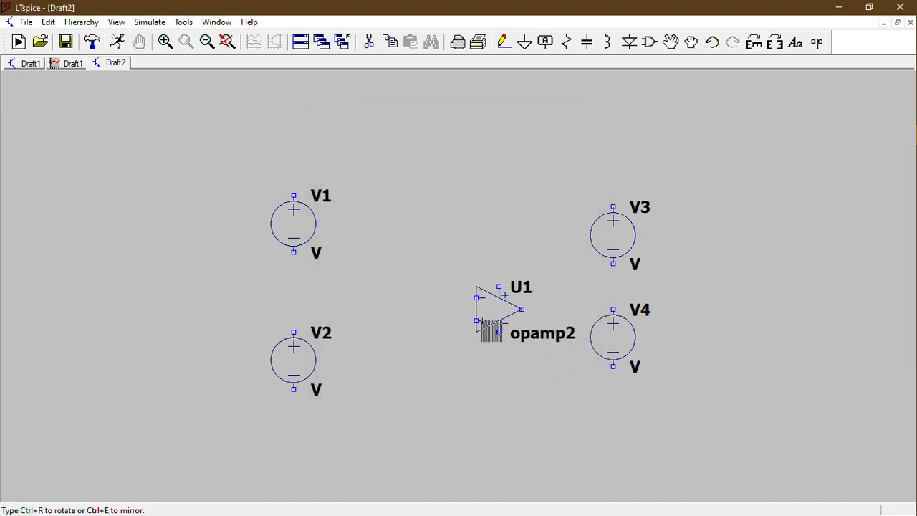
click(496, 305)
key(Escape)
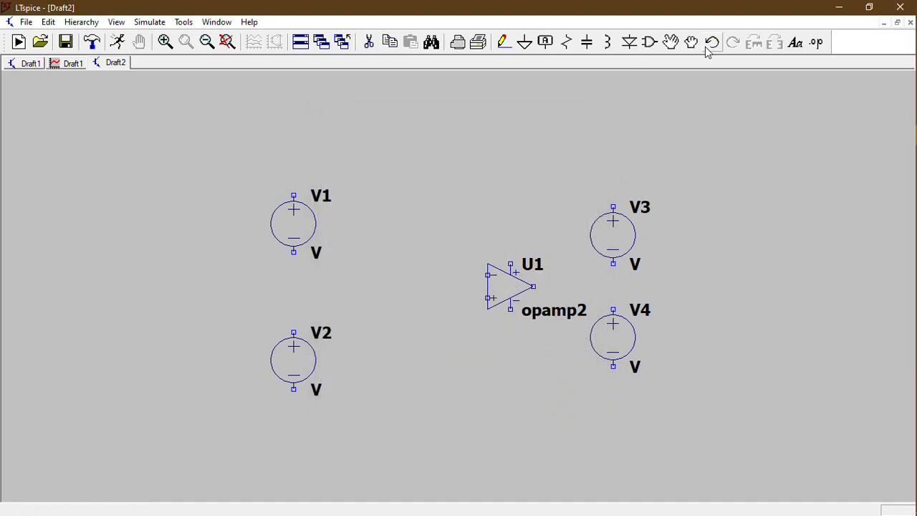
- Move the op-amp together with sources V3 and V4 farther right to make room for the resistors
click(673, 42)
drag(463, 174, 685, 463)
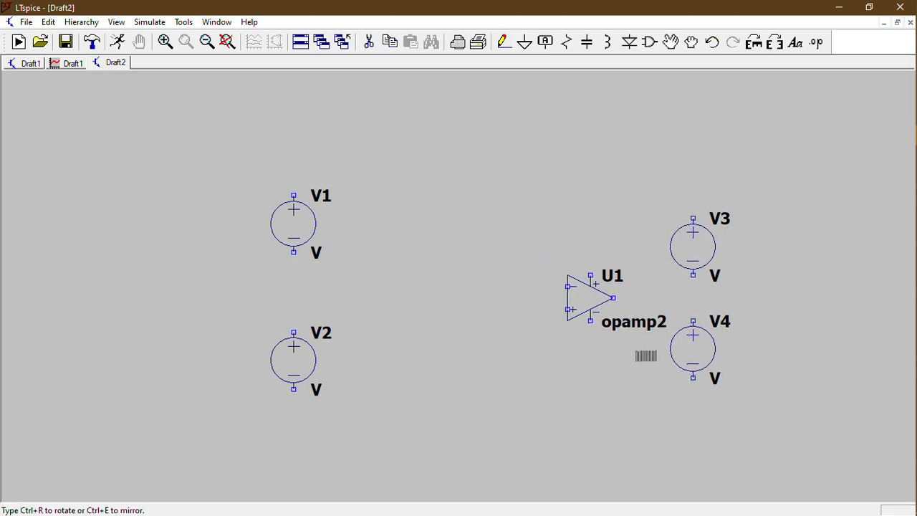
click(619, 347)
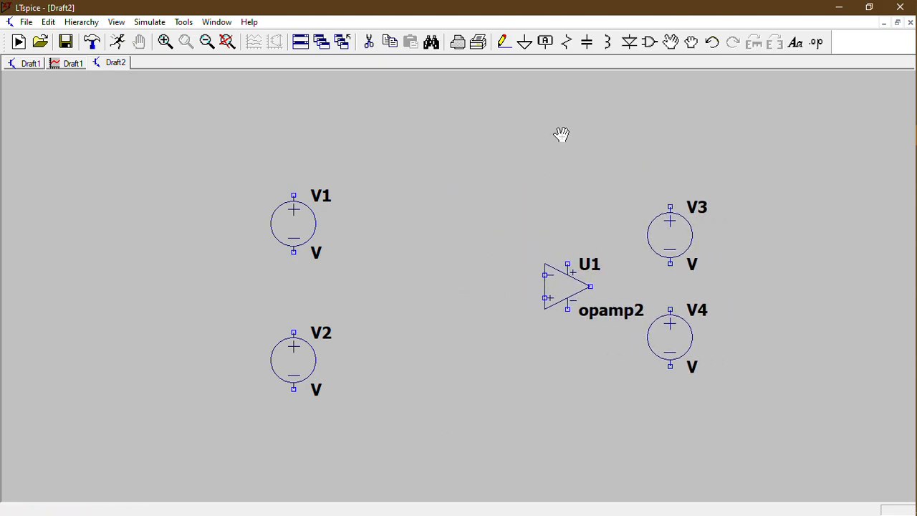
- Place three horizontal resistors: R1 and R2 stacked between the input sources and the op-amp, and R3 above the op-amp
click(567, 43)
key(ctrl+r)
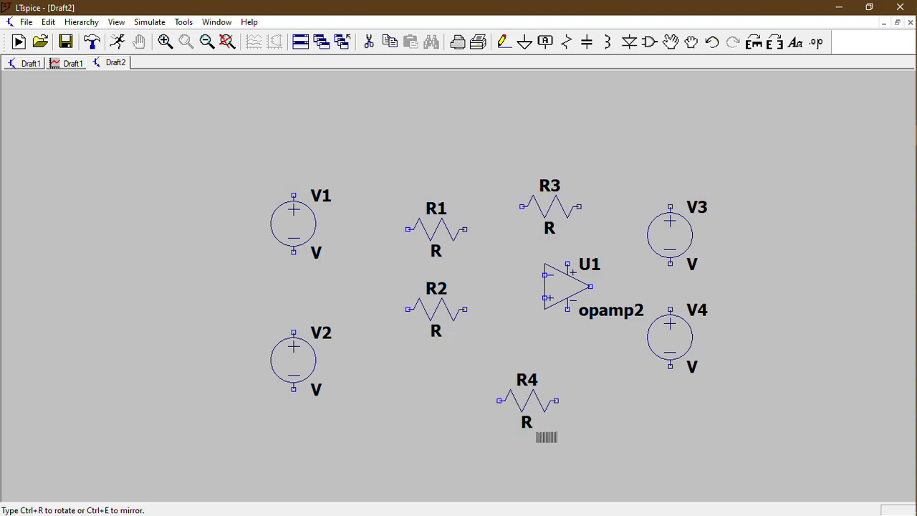
key(Escape)
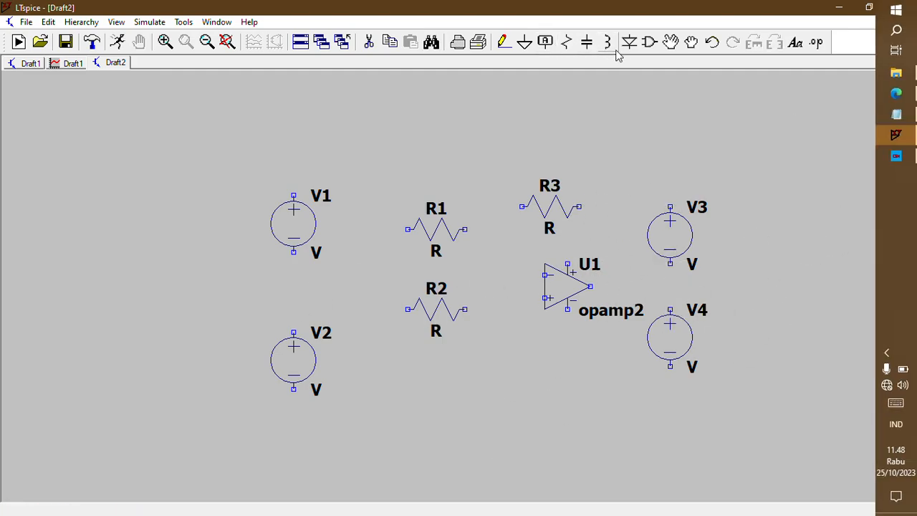
- Wire V1's positive terminal to R1, and R1's other end to the op-amp's inverting input
click(524, 43)
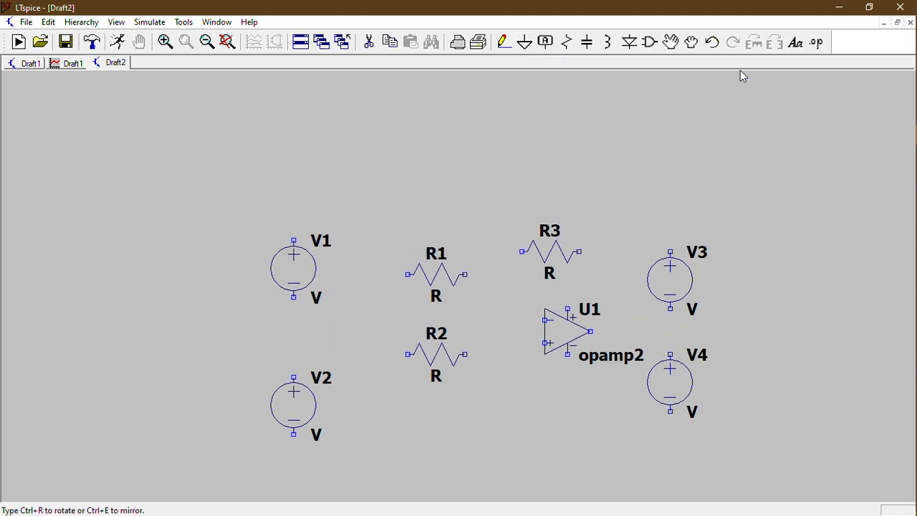
scroll(418, 260, down, 2)
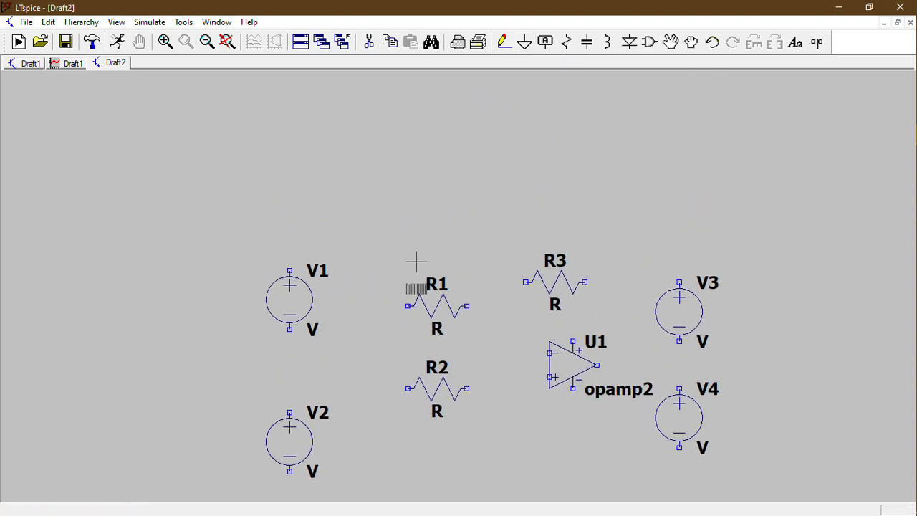
drag(425, 222, 408, 162)
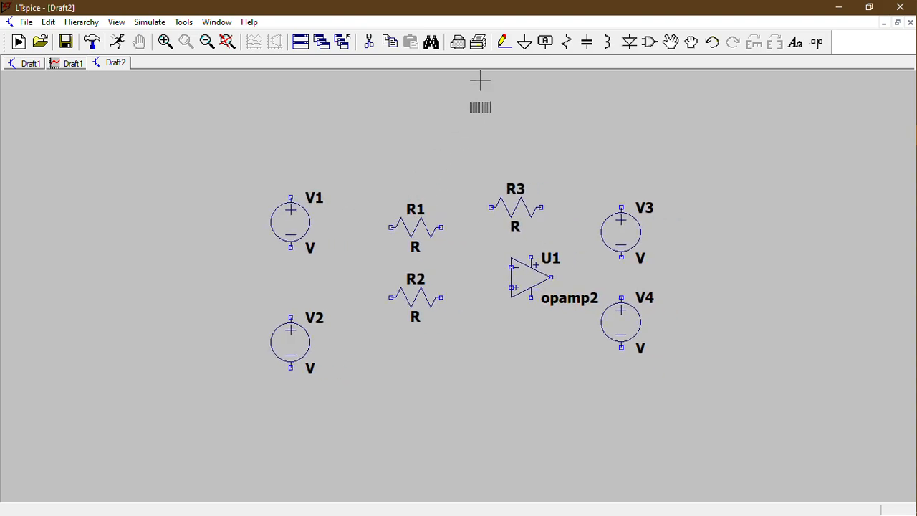
click(500, 50)
click(291, 197)
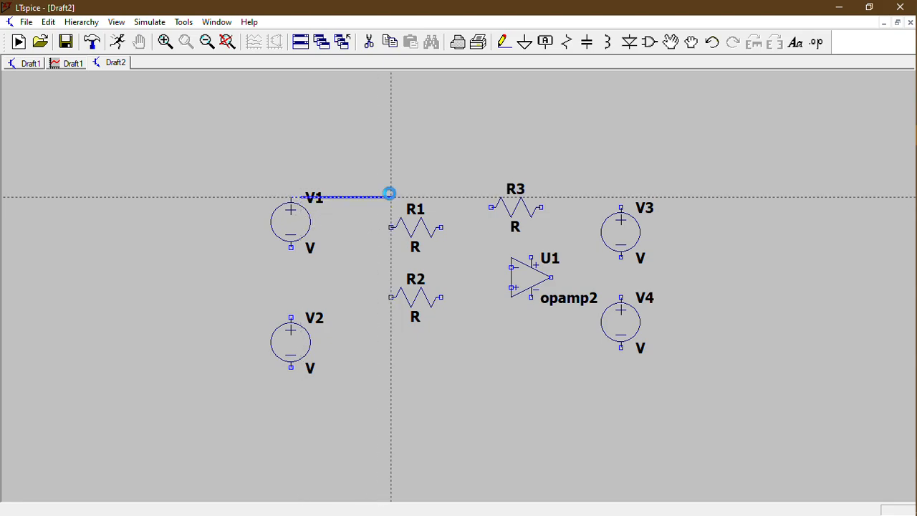
click(391, 227)
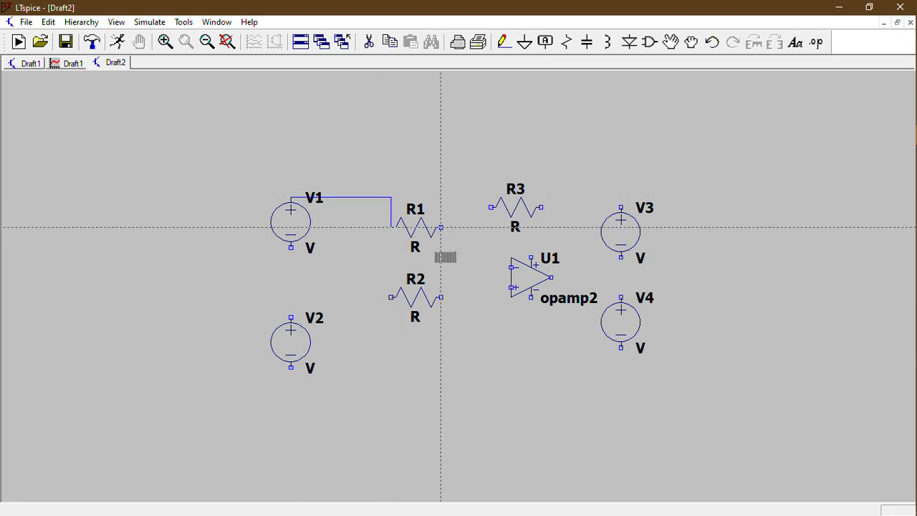
click(440, 227)
click(441, 267)
click(511, 267)
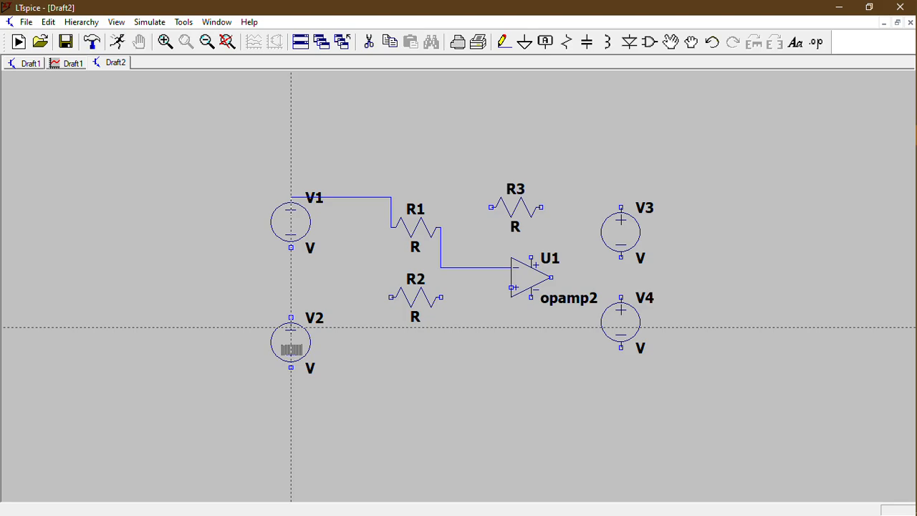
- Wire V2's positive terminal to R2, and R2's other end to the inverting-input wire
click(291, 316)
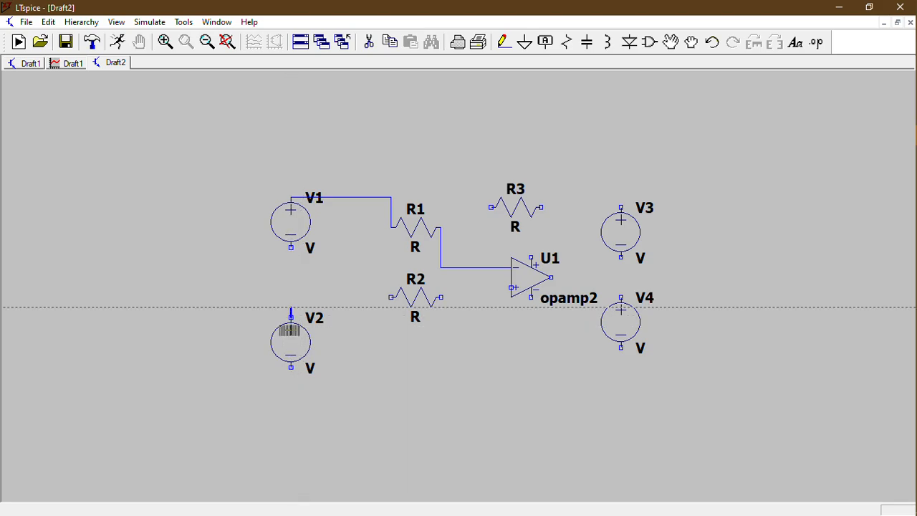
click(390, 296)
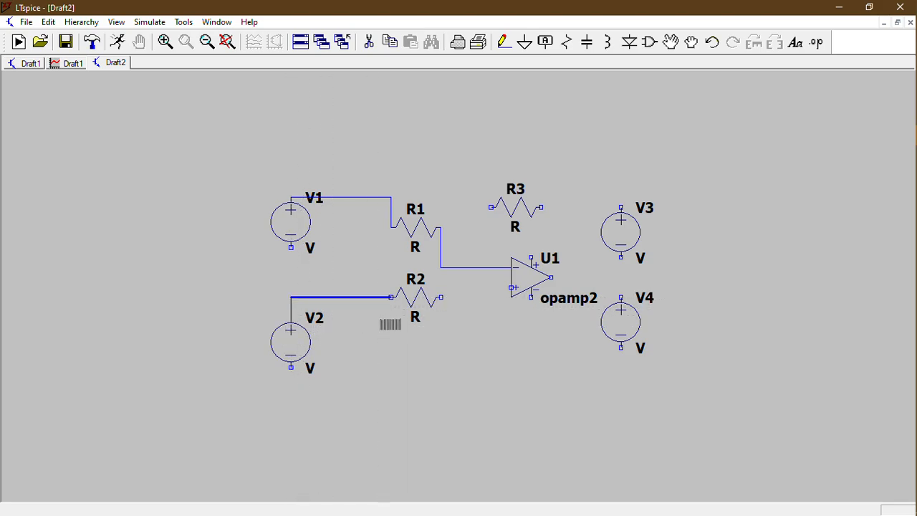
click(440, 297)
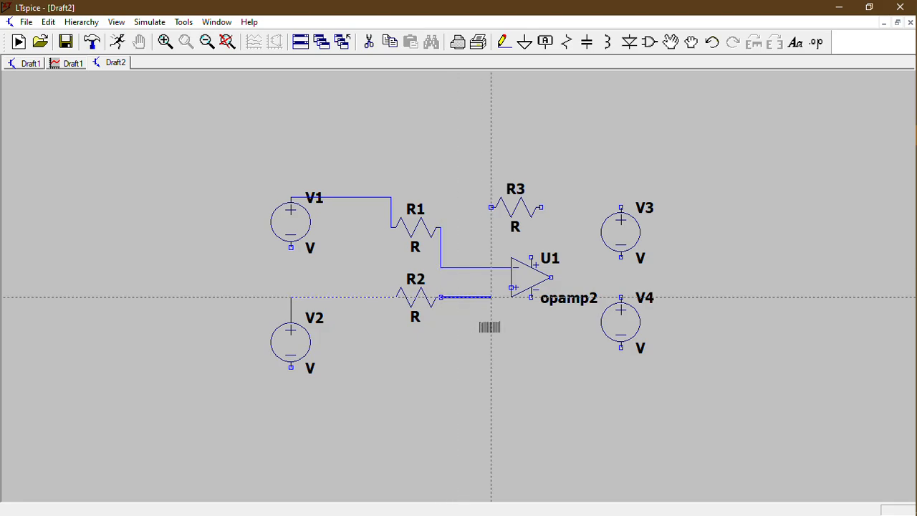
click(491, 297)
click(490, 267)
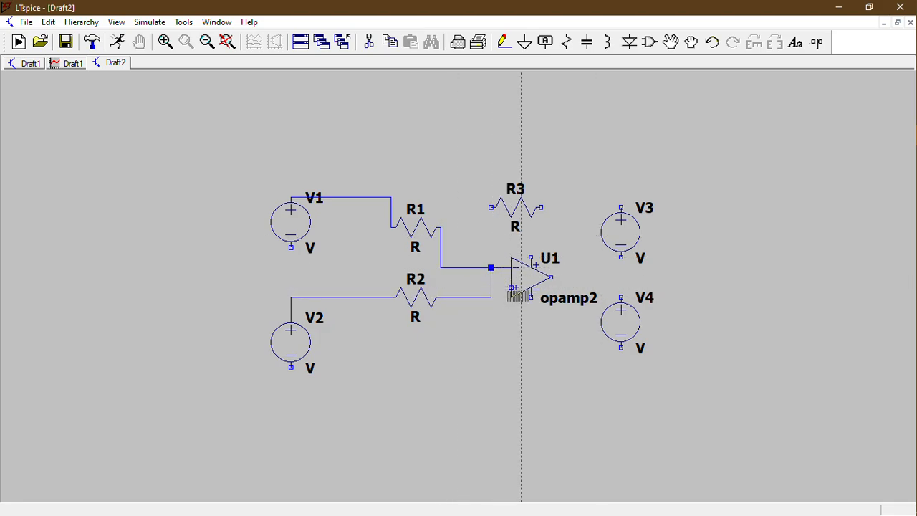
- Wire R3 as the feedback resistor between the inverting-input junction and the op-amp's output
click(491, 267)
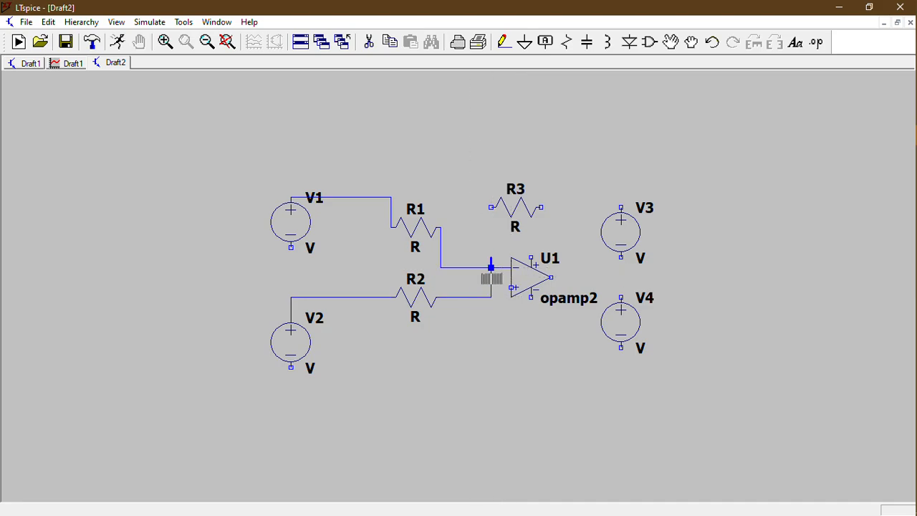
click(491, 207)
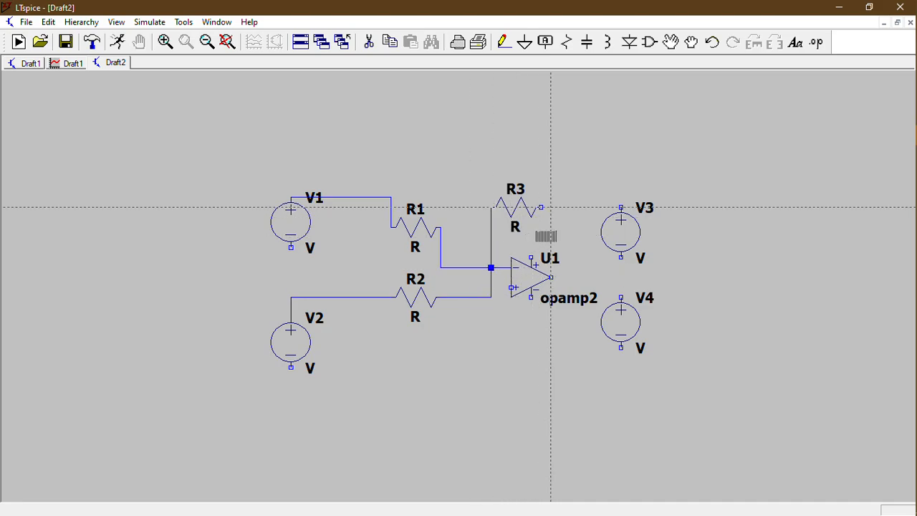
click(541, 207)
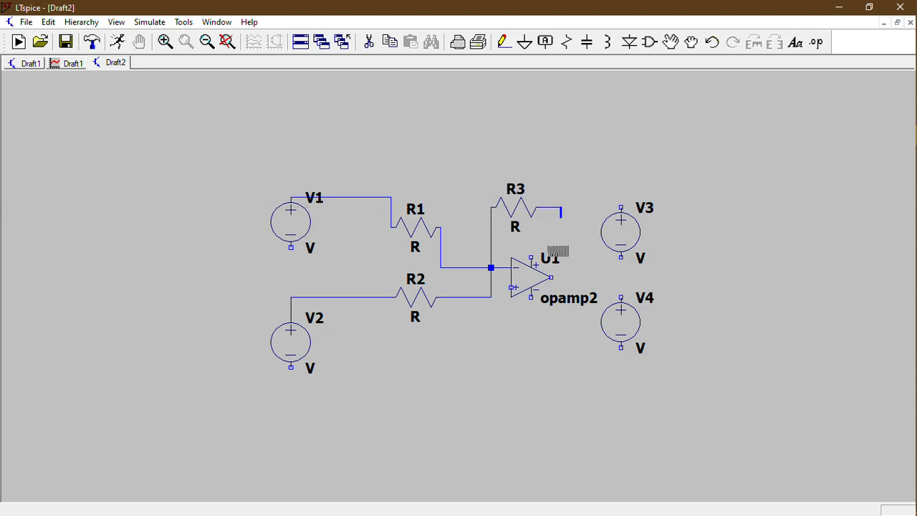
click(560, 277)
click(551, 277)
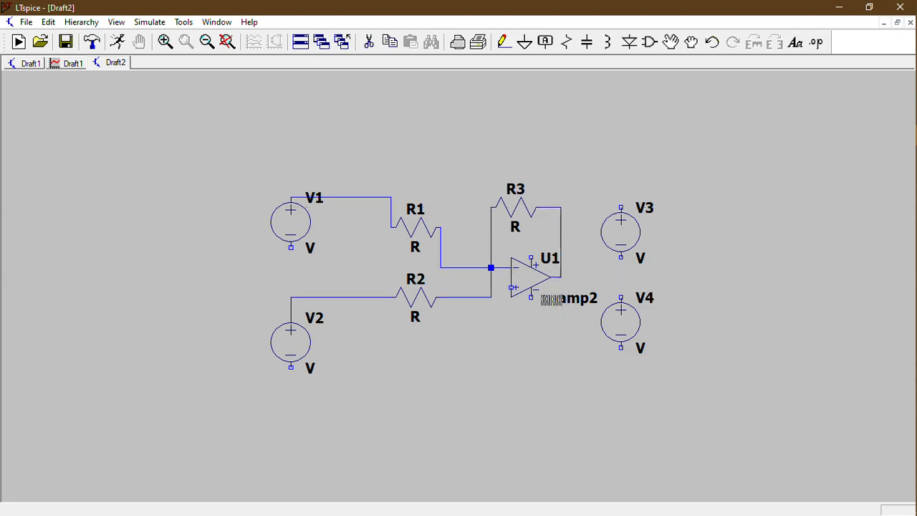
- Wire V3 and V4 in series across the op-amp's supply pins, V3's positive terminal to the positive pin and V4's negative to the negative pin
click(531, 257)
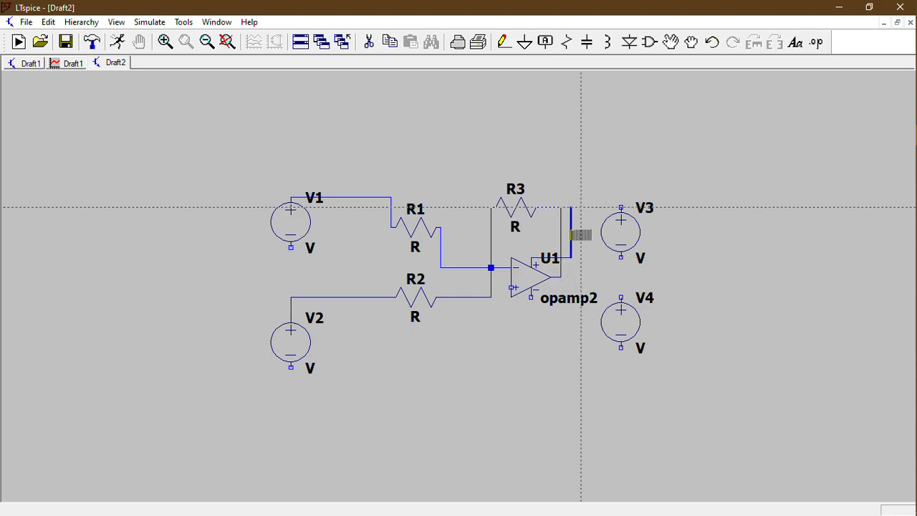
click(620, 207)
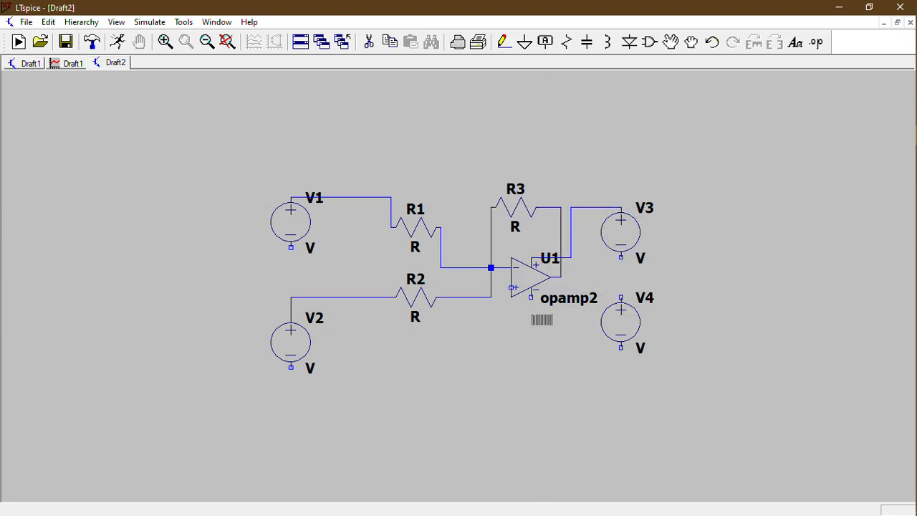
click(531, 297)
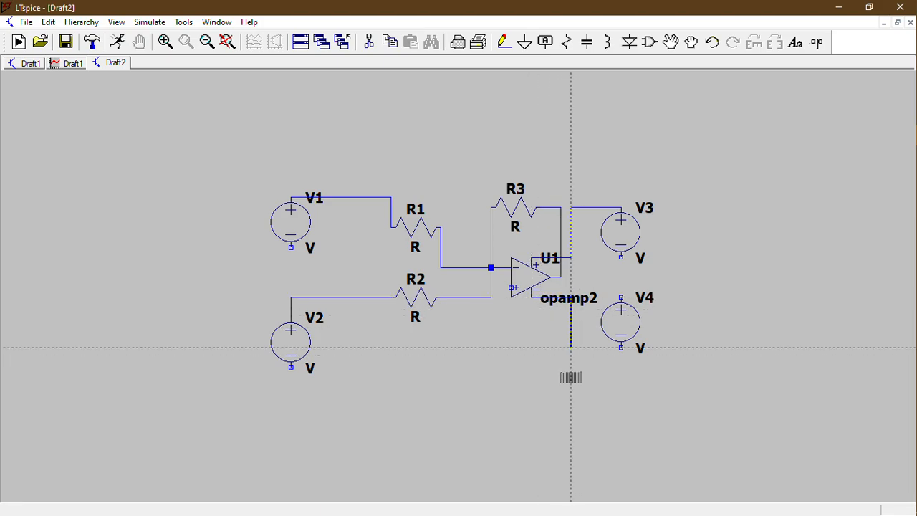
click(571, 347)
click(621, 348)
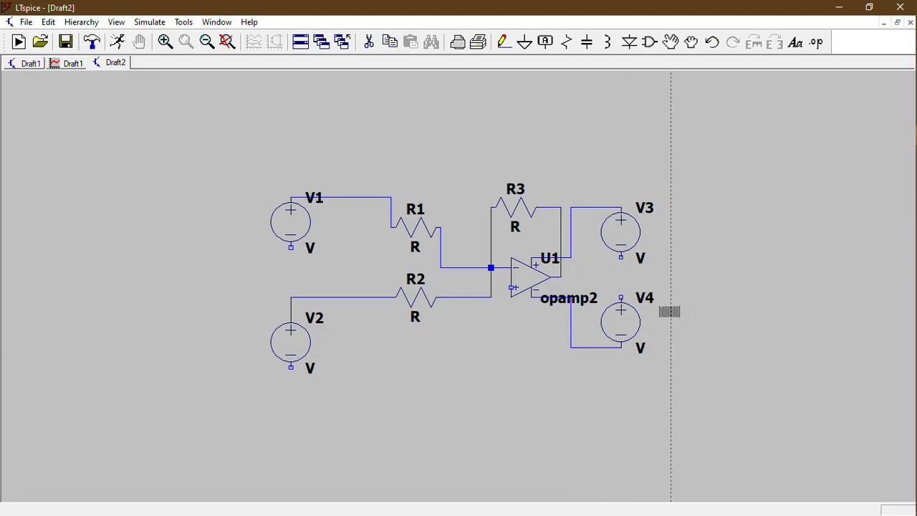
click(621, 296)
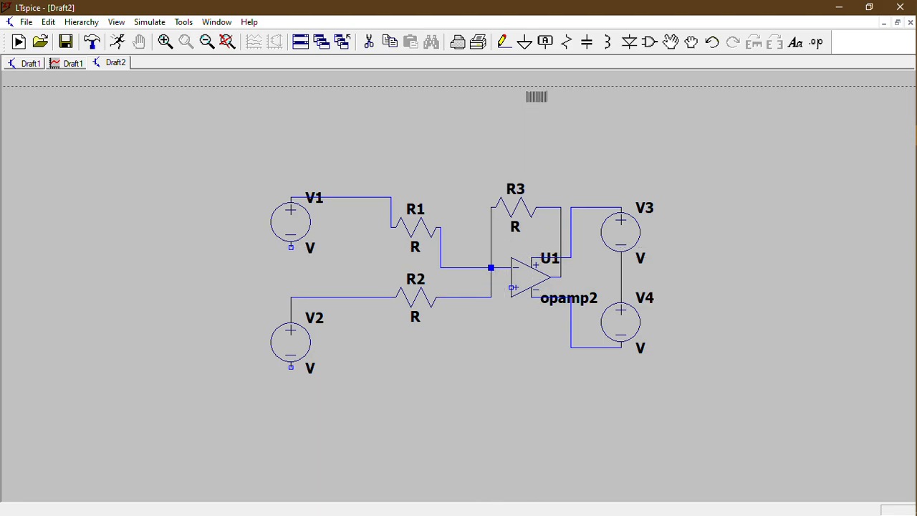
key(Escape)
- Place four ground symbols: one below V1, one below V2, one below the op-amp's non-inverting input and one beside the V3–V4 connection
drag(539, 201, 530, 96)
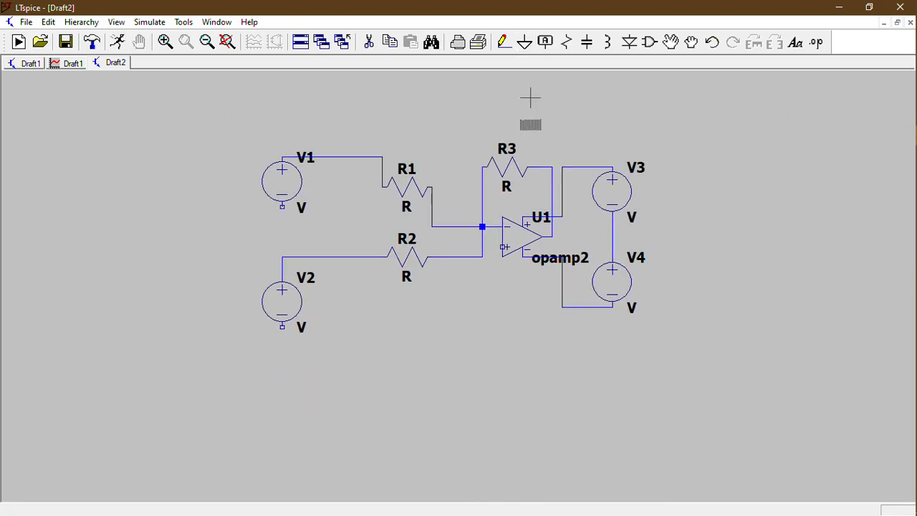
click(524, 42)
click(282, 256)
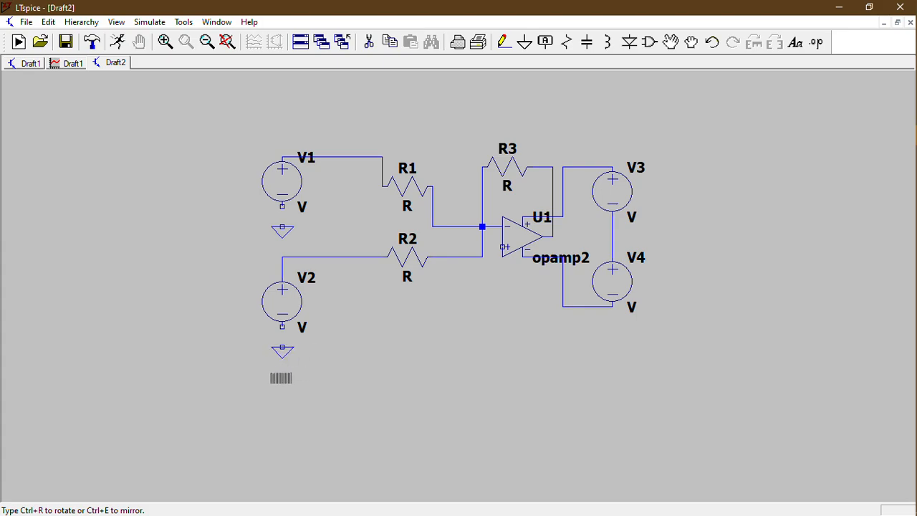
click(279, 373)
click(494, 309)
click(585, 248)
key(Escape)
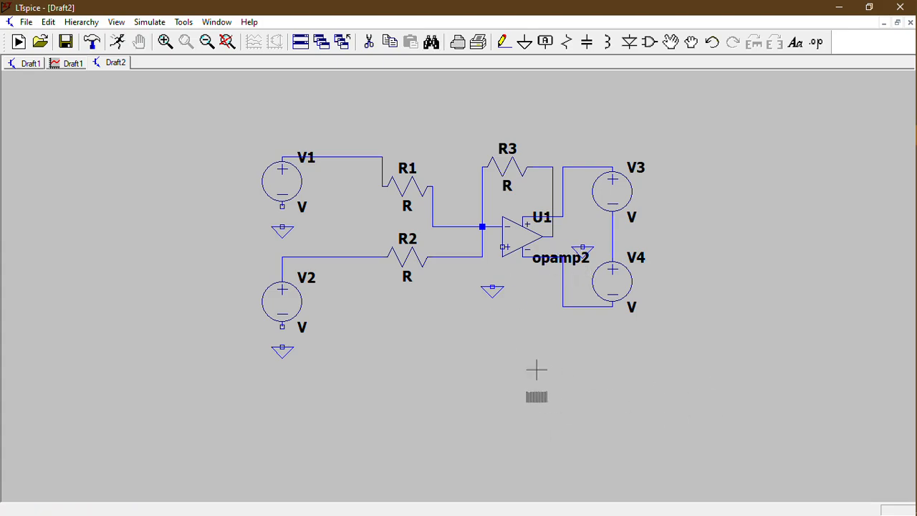
- Wire the op-amp's non-inverting input and the V3–V4 midpoint to their adjacent ground symbols
click(504, 42)
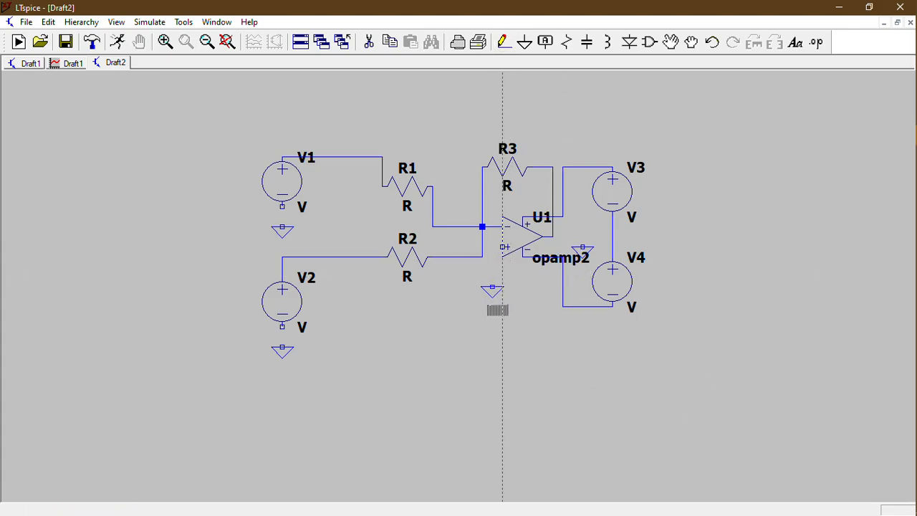
click(492, 286)
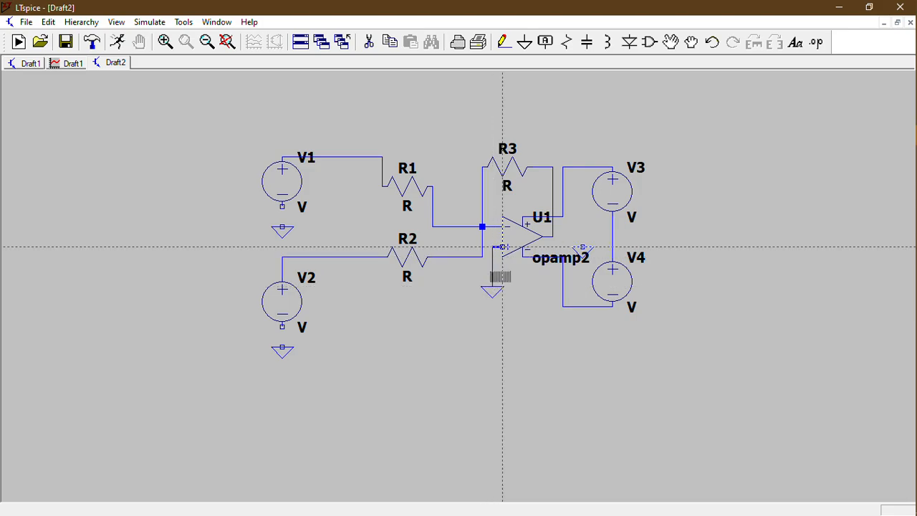
click(503, 247)
click(582, 237)
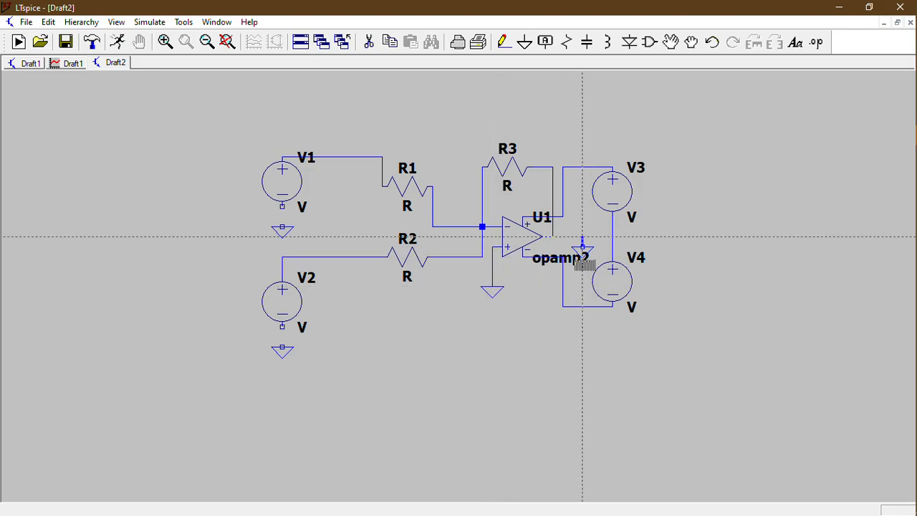
click(612, 237)
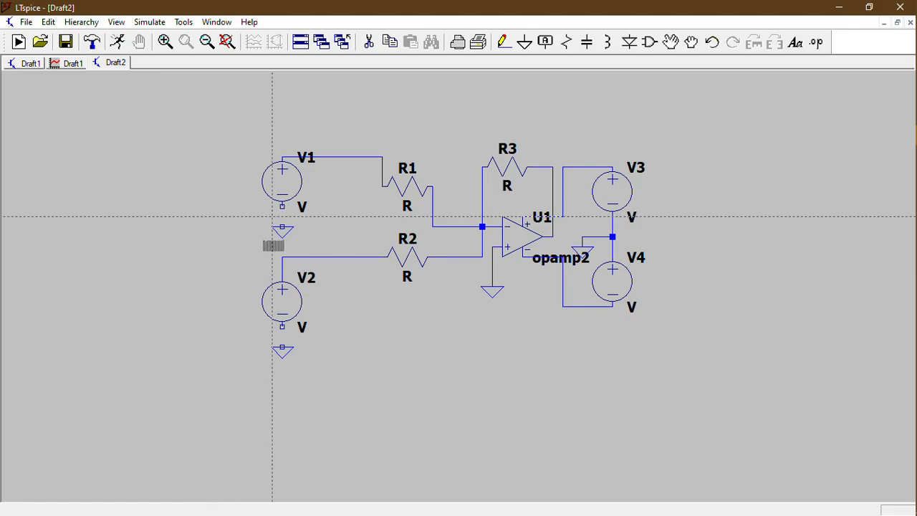
- Wire the negative terminals of V1 and V2 to the ground symbols beneath them
click(282, 228)
click(282, 207)
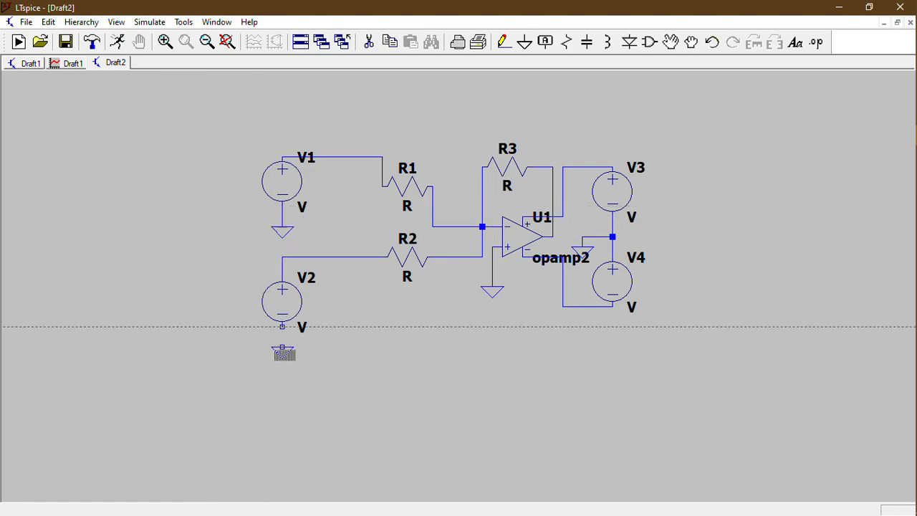
click(282, 347)
click(282, 327)
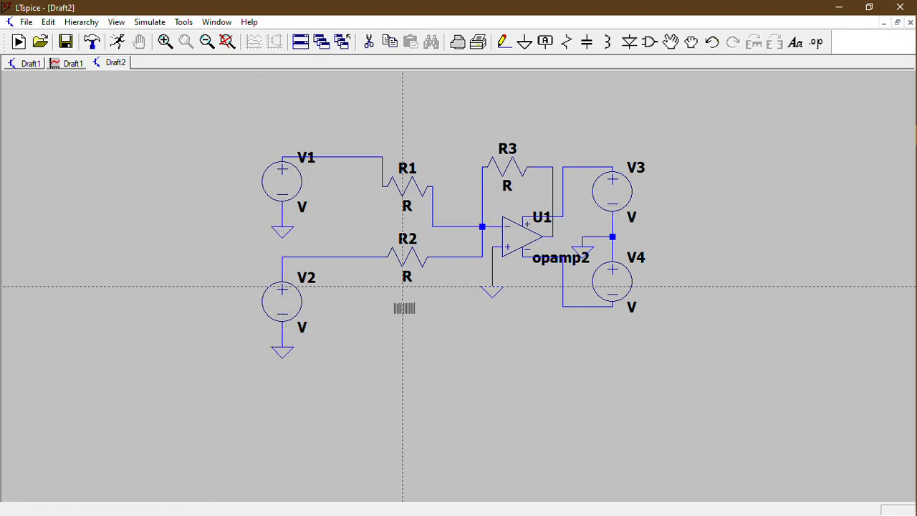
key(Escape)
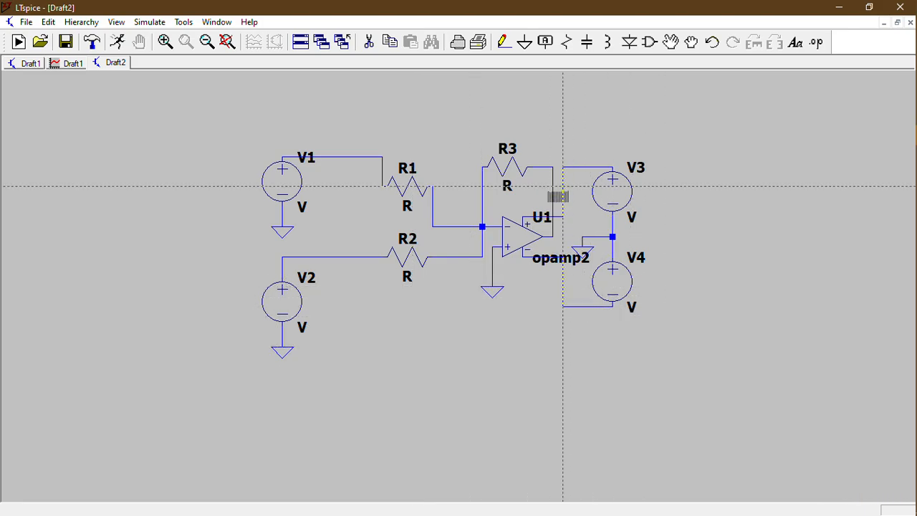
- Label the op-amp's output node with the net name Vout
click(545, 42)
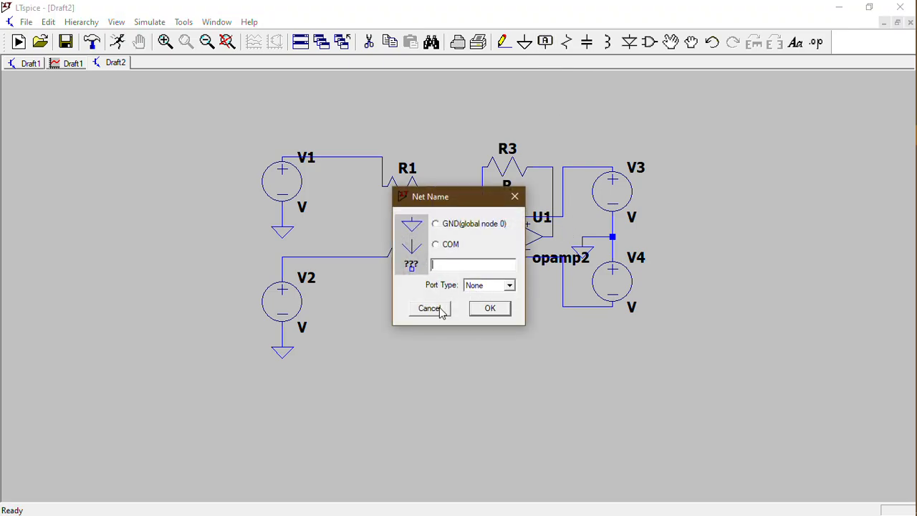
key(super)
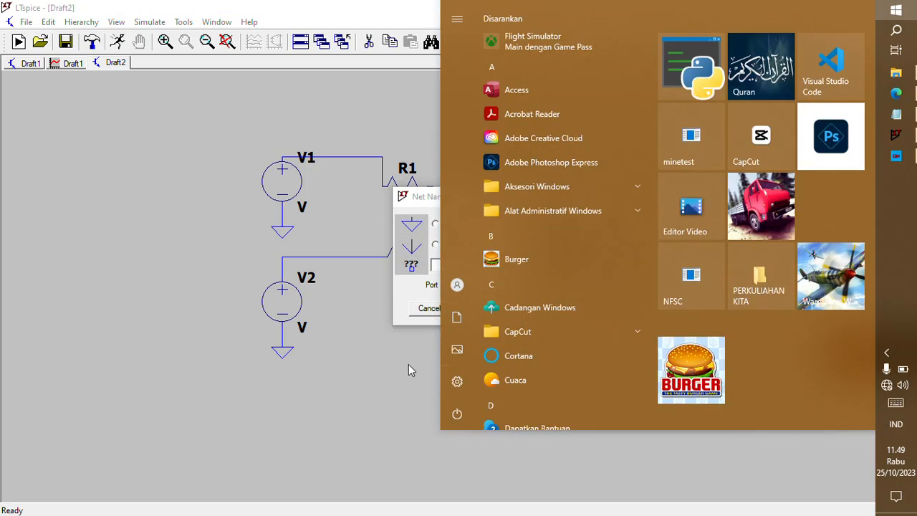
click(408, 364)
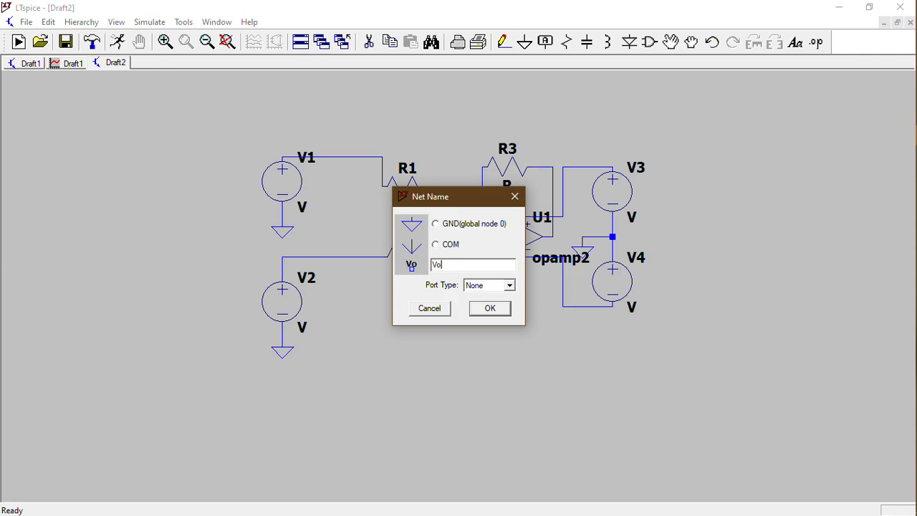
click(494, 312)
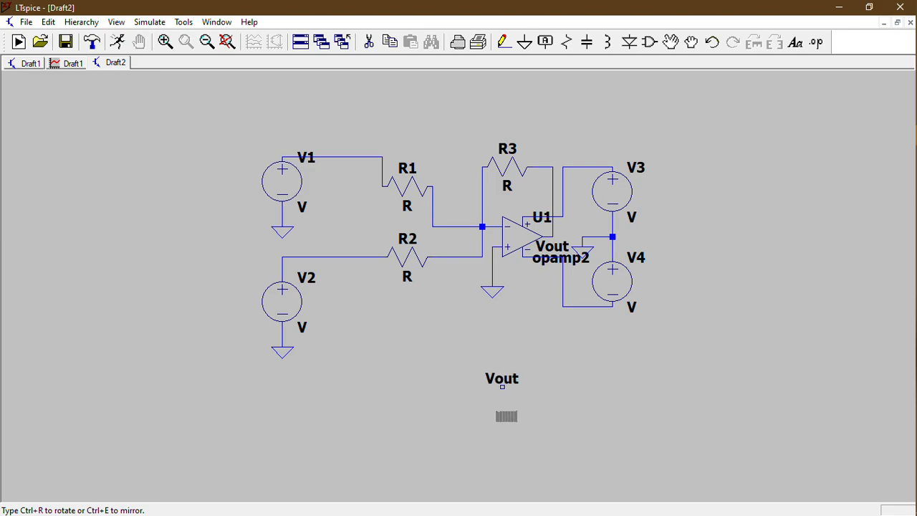
click(552, 237)
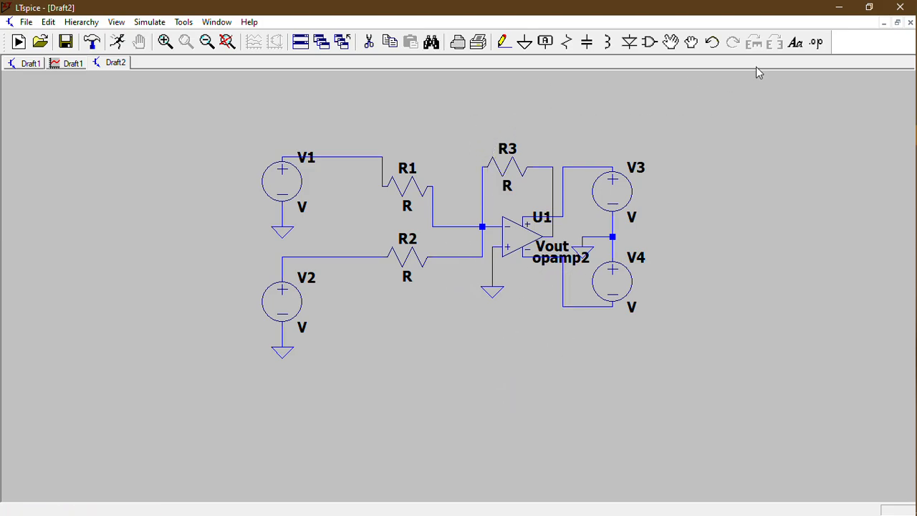
- Add the SPICE directive .include LM741.MOD below the circuit, checking the model file in the LTSPICE folder in File Explorer
click(816, 42)
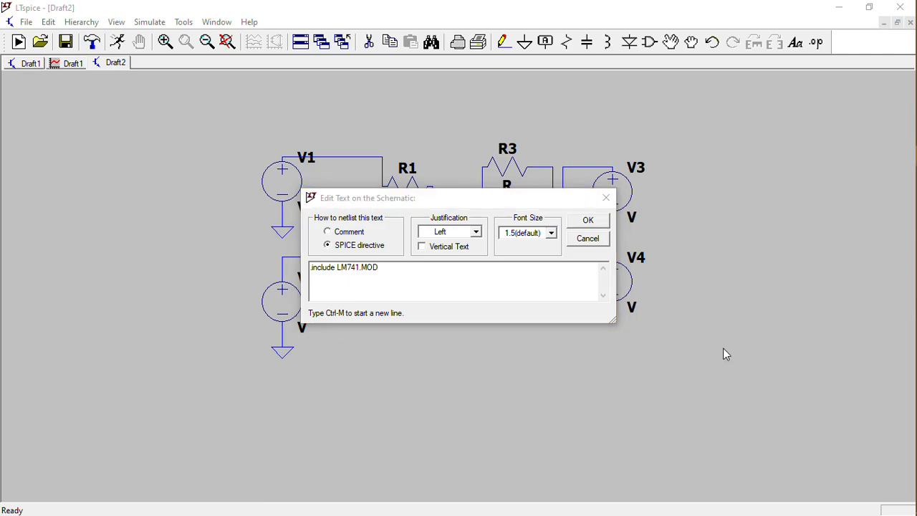
mouse_move(914, 115)
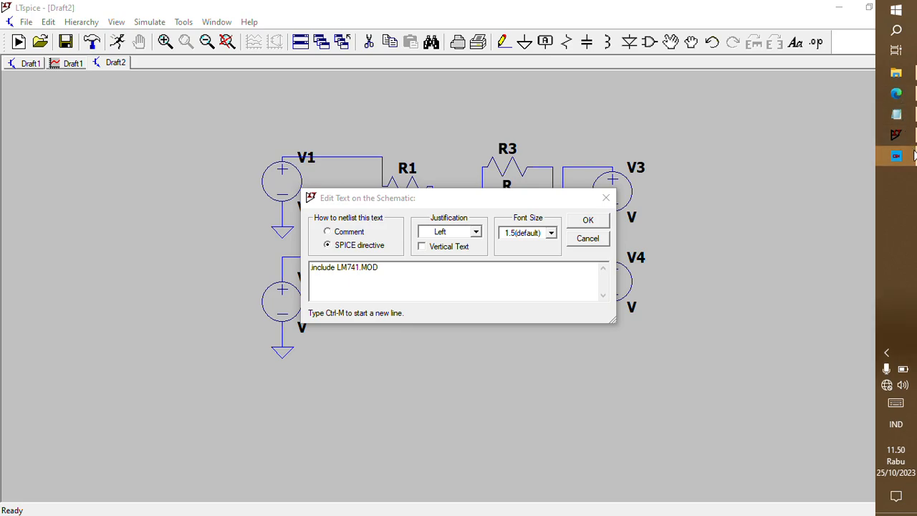
mouse_move(914, 156)
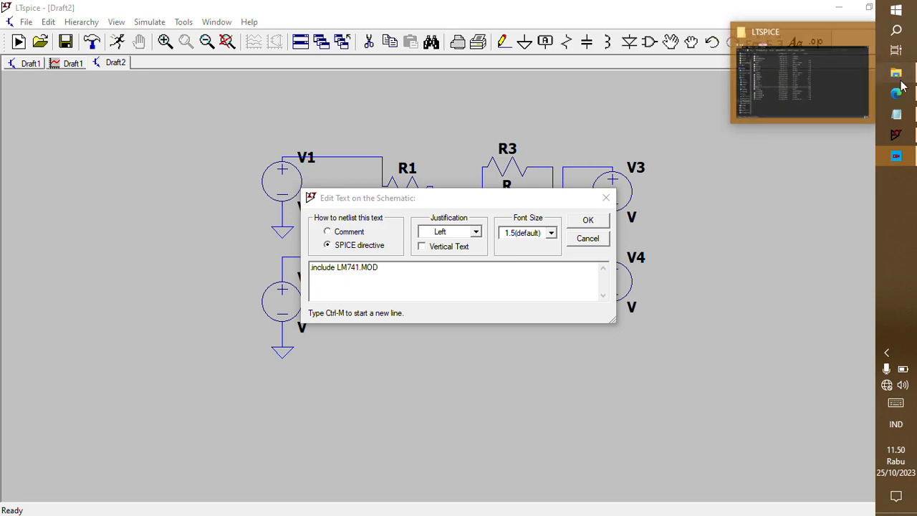
click(899, 73)
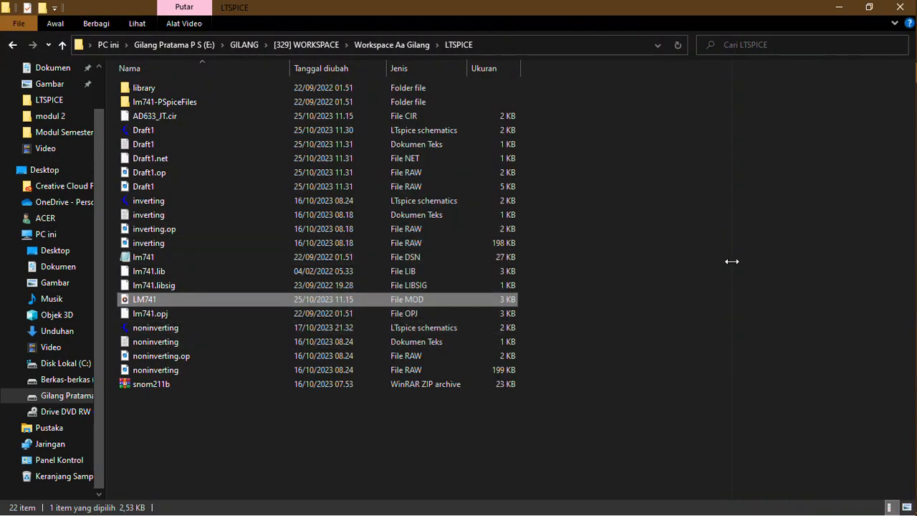
mouse_move(909, 172)
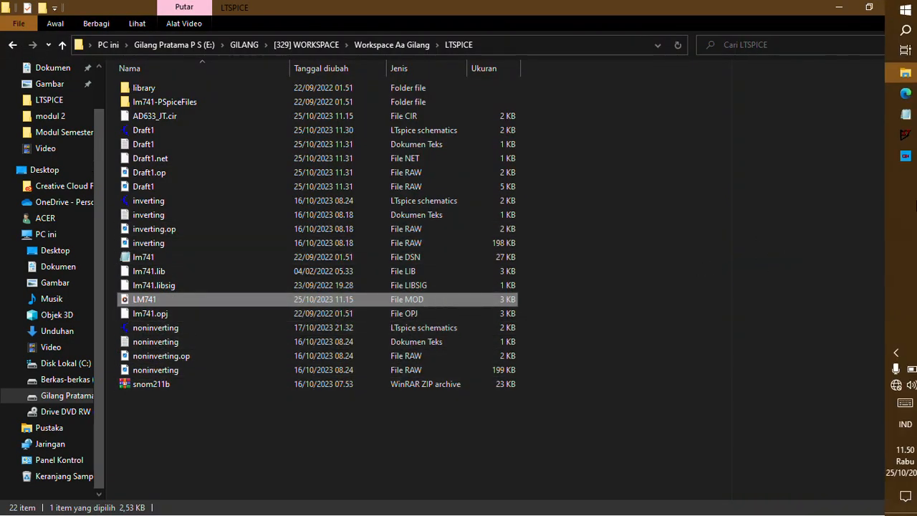
click(908, 140)
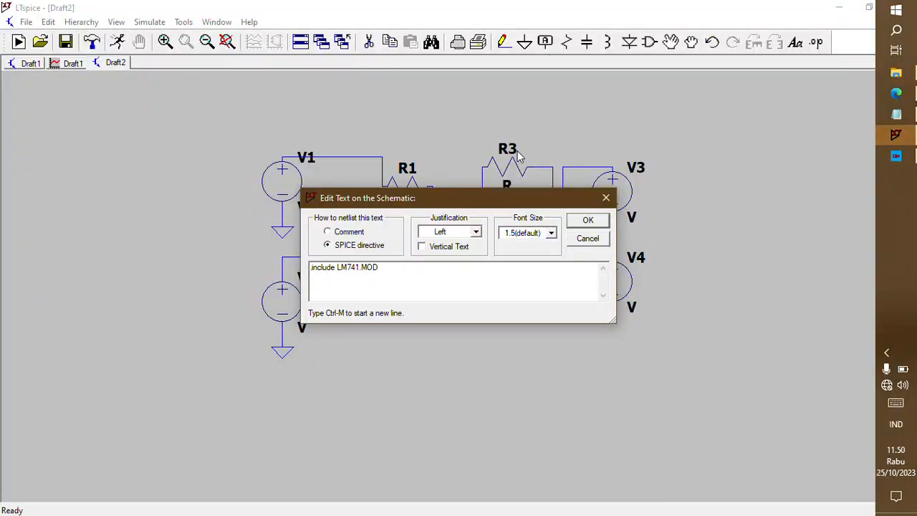
click(586, 221)
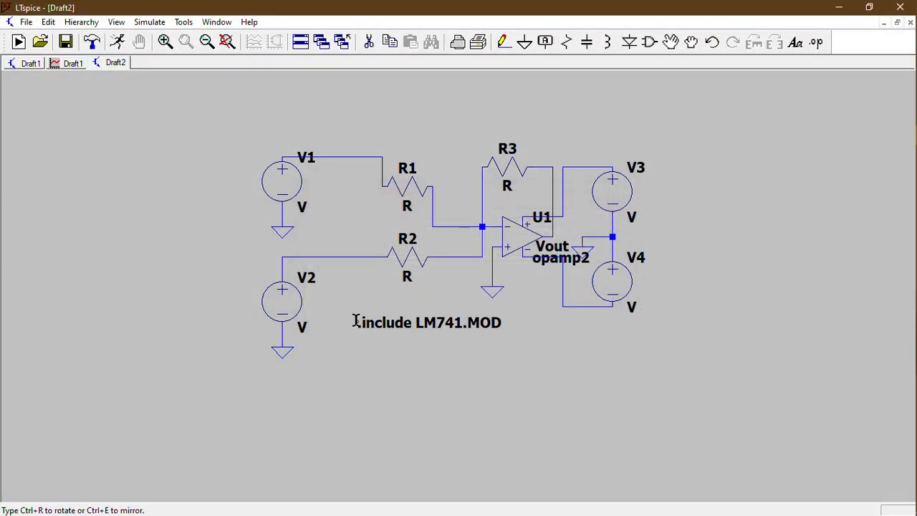
click(352, 347)
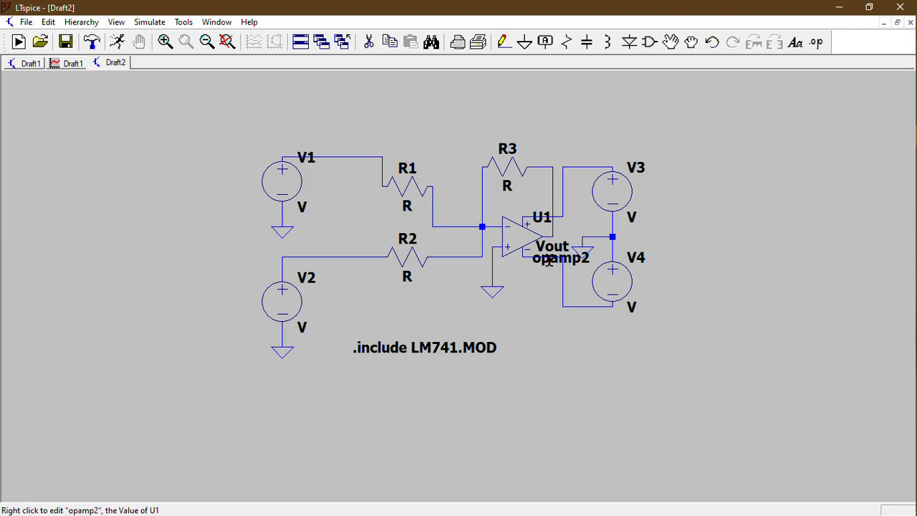
- Open U1's value for editing and copy the subcircuit name LM741/NS from the .SUBCKT line of the LM741 model file in Notepad
right_click(544, 258)
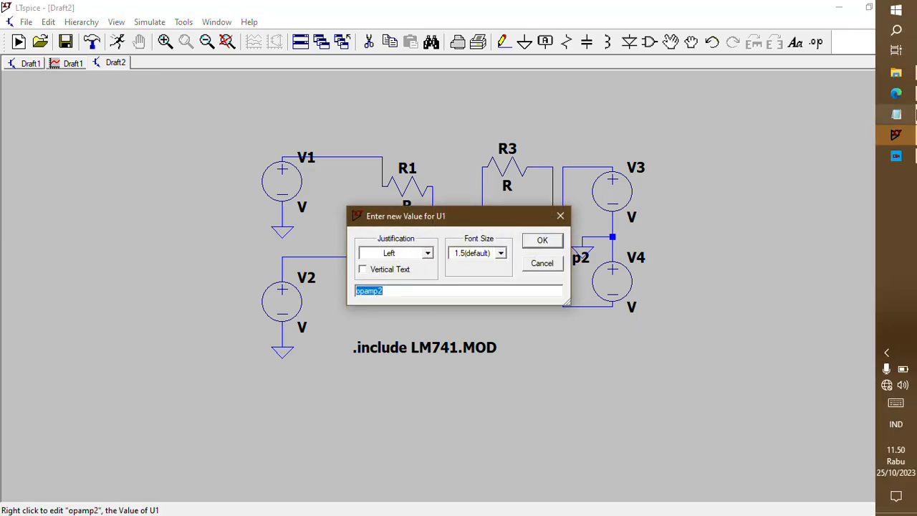
click(906, 116)
click(140, 263)
drag(140, 263, 184, 261)
key(ctrl+c)
click(143, 285)
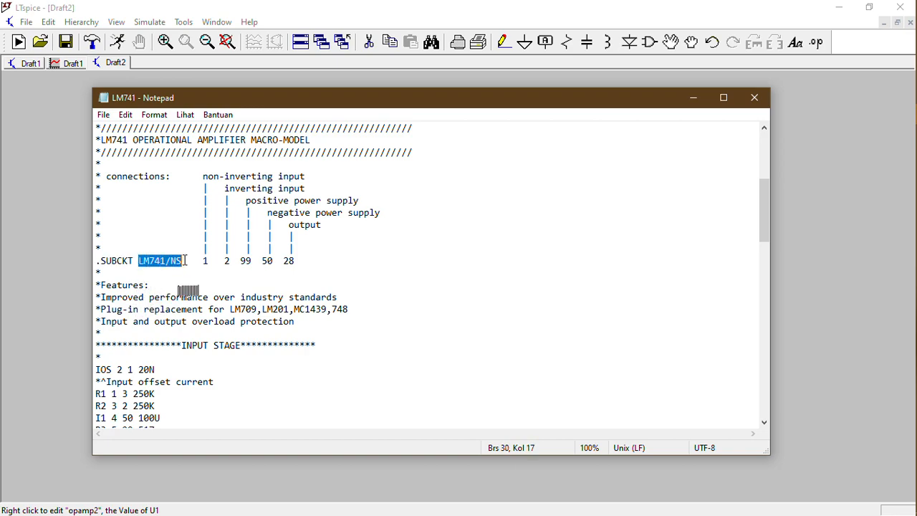
scroll(185, 261, up, 6)
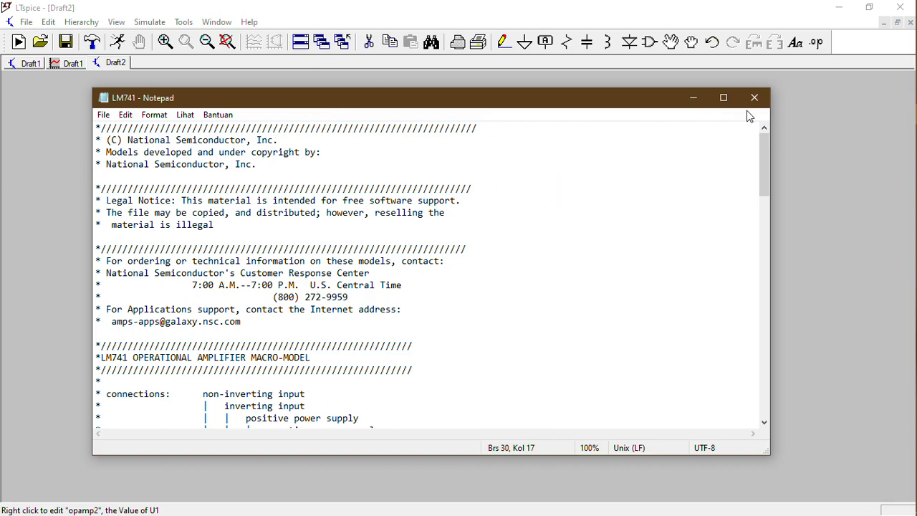
- Return to LTspice and set U1's value to the copied name LM741/NS
click(693, 98)
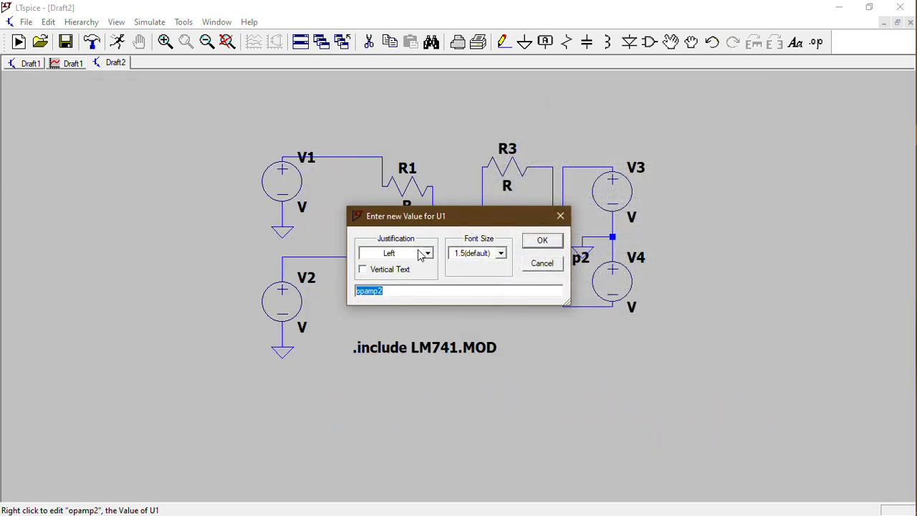
key(ctrl+v)
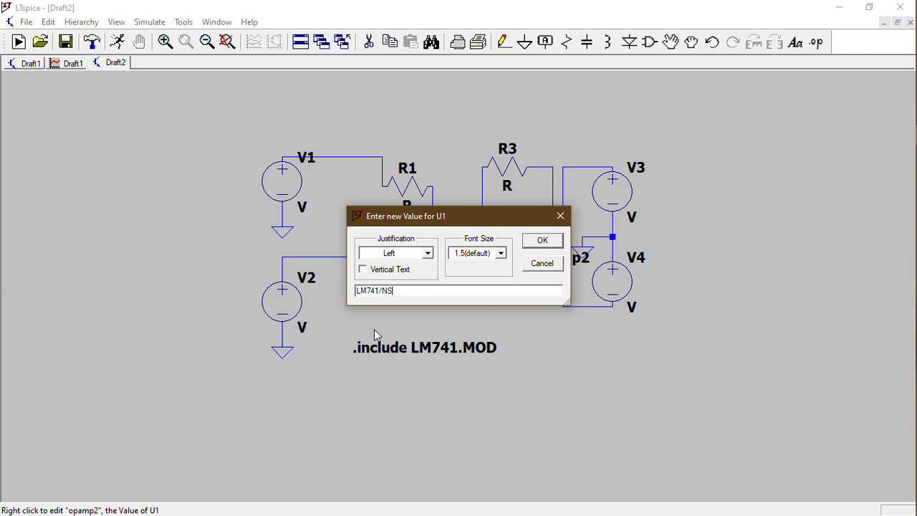
click(543, 240)
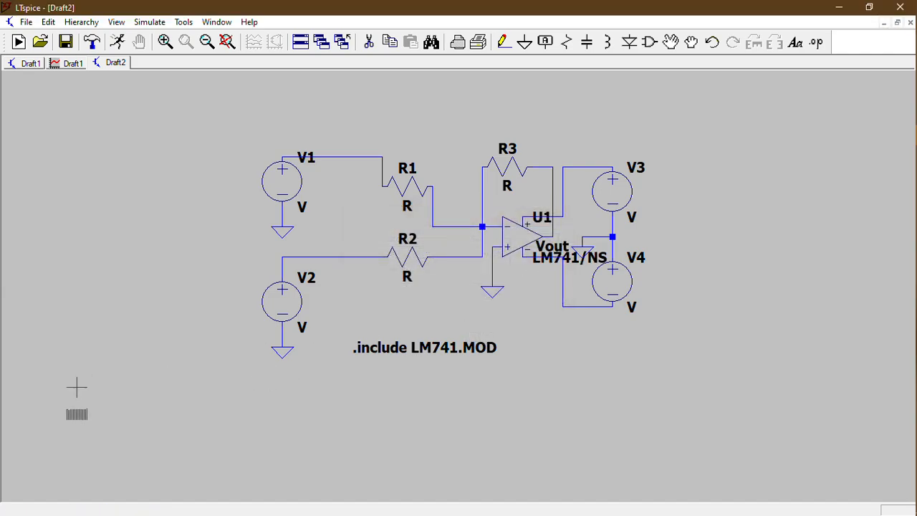
- Set the DC value of both supply sources, V3 and V4, to 15 V
right_click(629, 192)
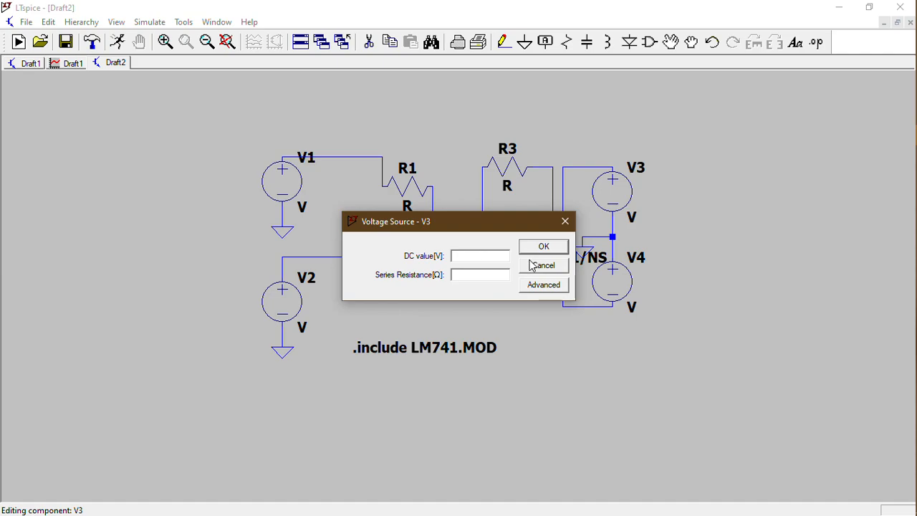
key(Return)
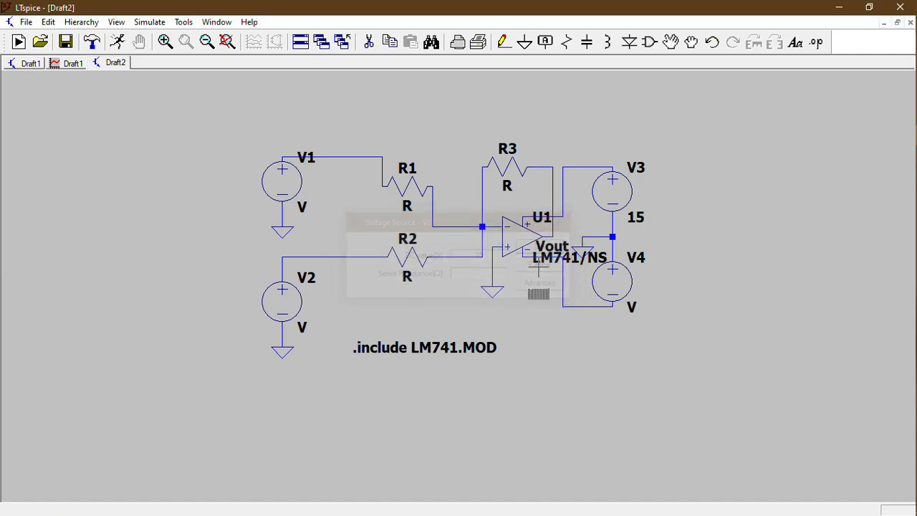
right_click(609, 292)
text(15)
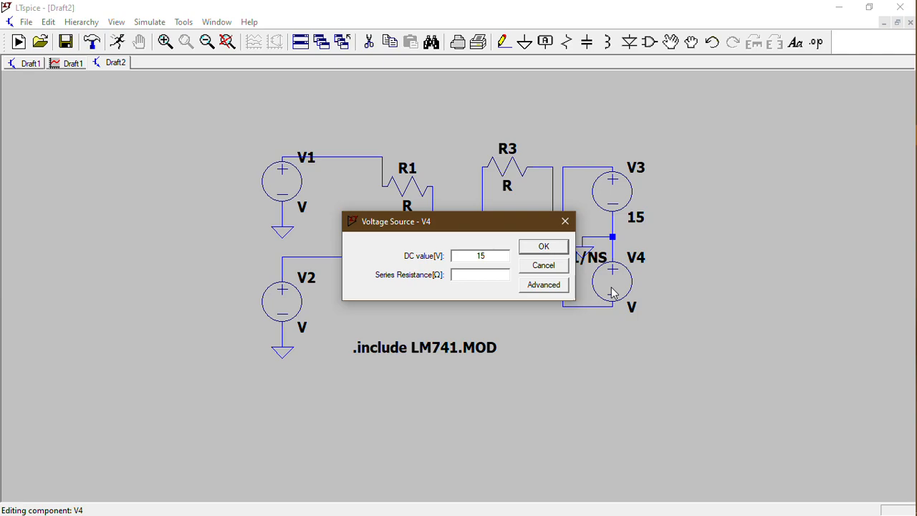
key(Return)
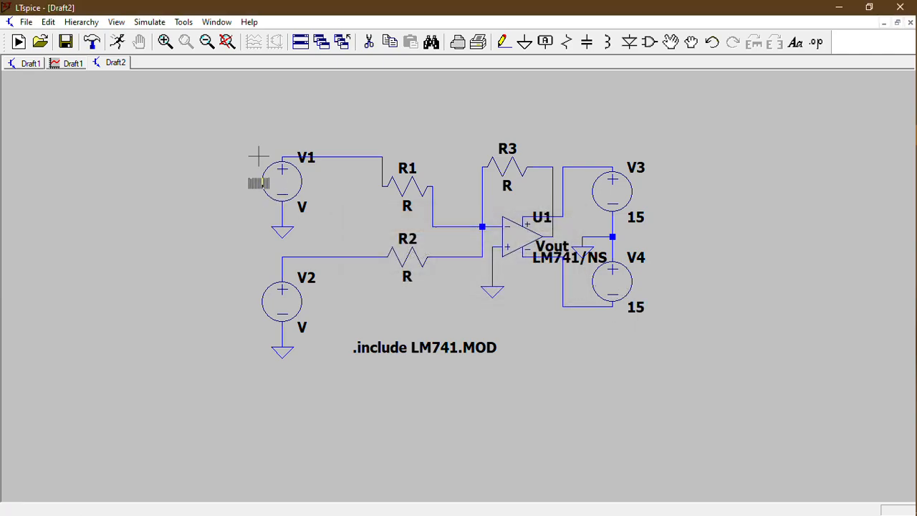
- Make V1 a SINE source with 0 V DC offset, 1 V amplitude and 1k Hz frequency
right_click(290, 207)
click(543, 285)
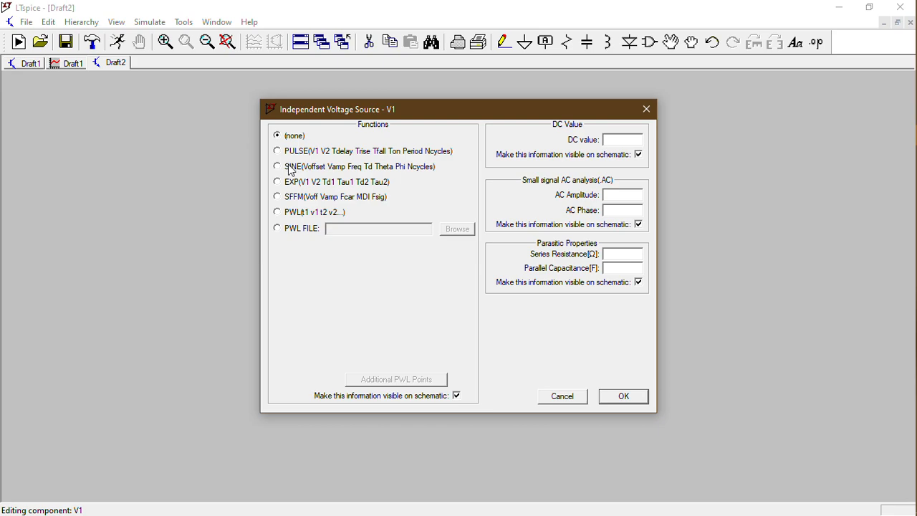
click(277, 167)
click(431, 262)
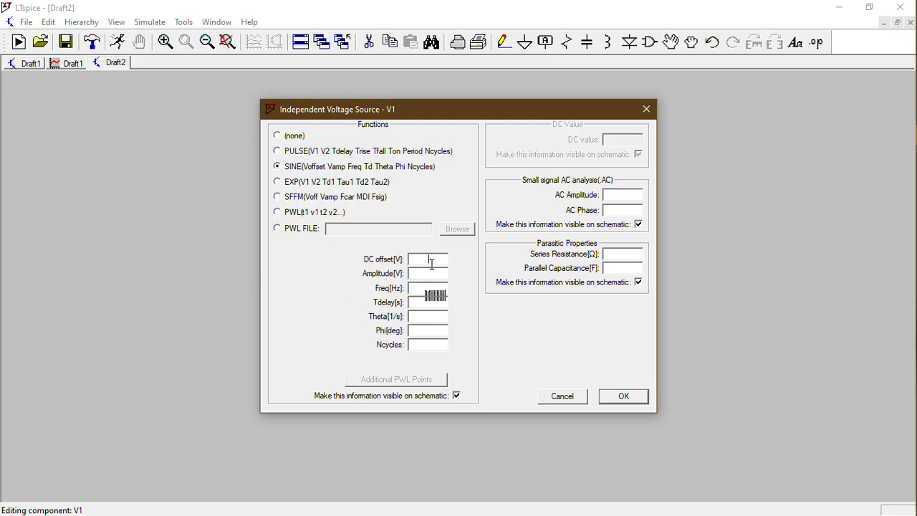
text(0)
click(430, 273)
text(1)
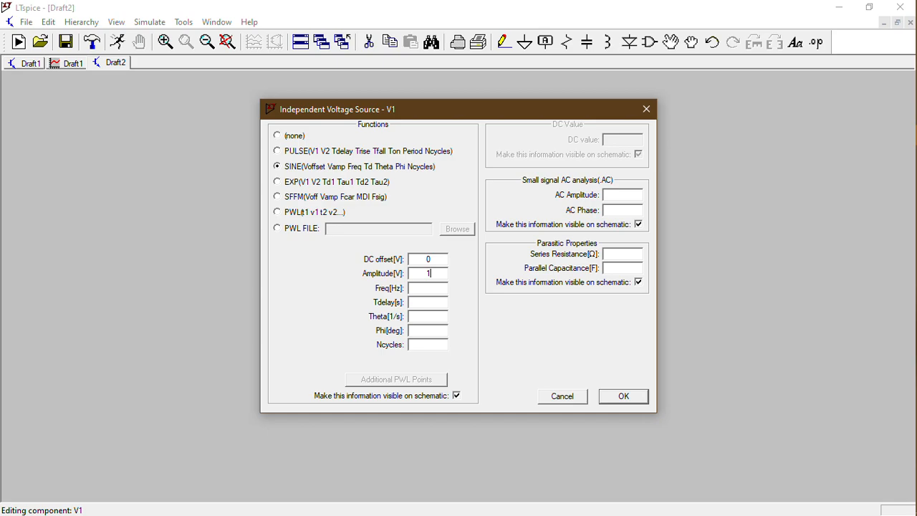
click(430, 289)
text(1k)
key(Return)
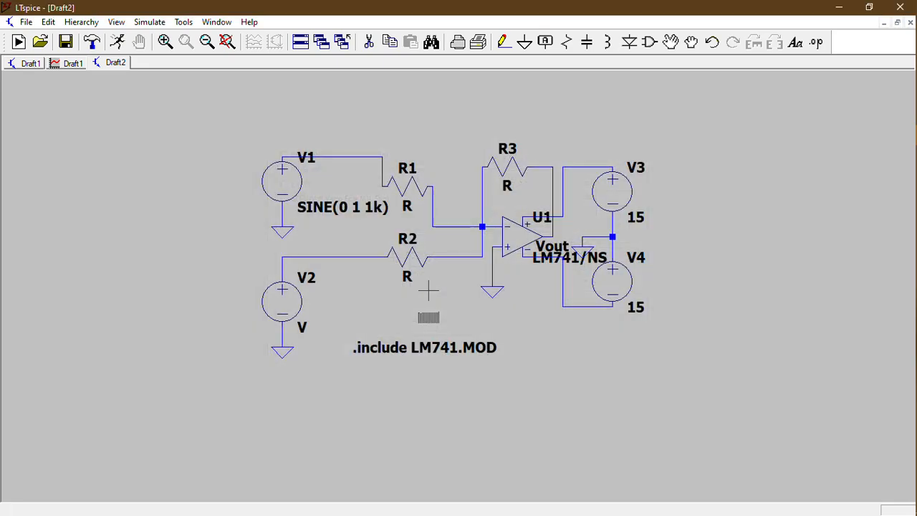
- Make V2 a SINE source with 0 V DC offset, 1 V amplitude and 1k Hz frequency
right_click(294, 300)
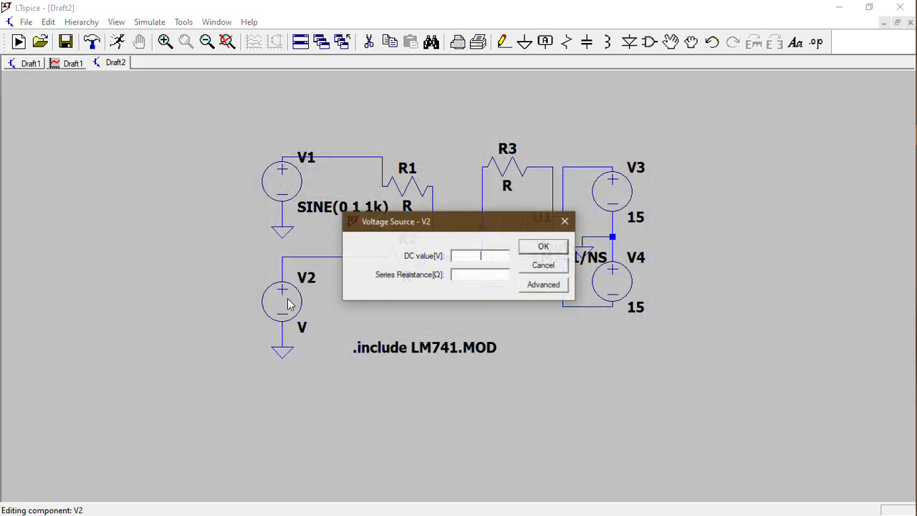
click(545, 286)
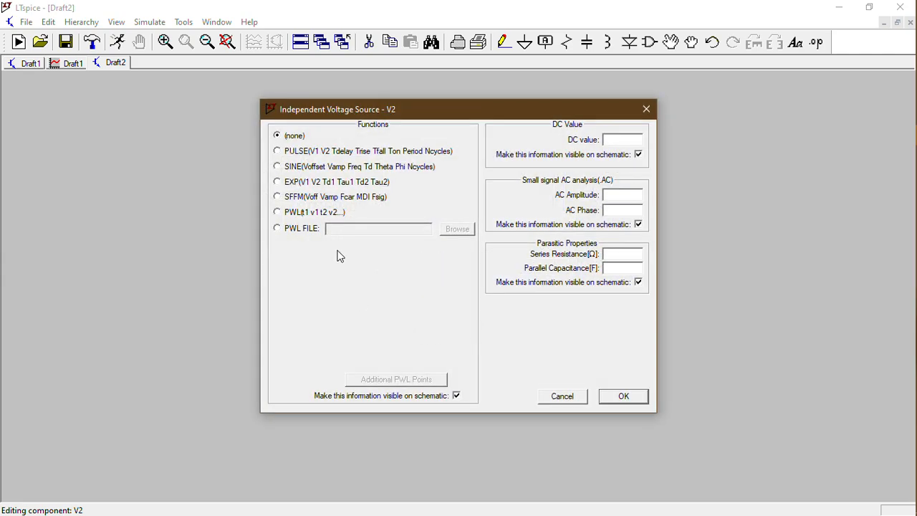
click(280, 169)
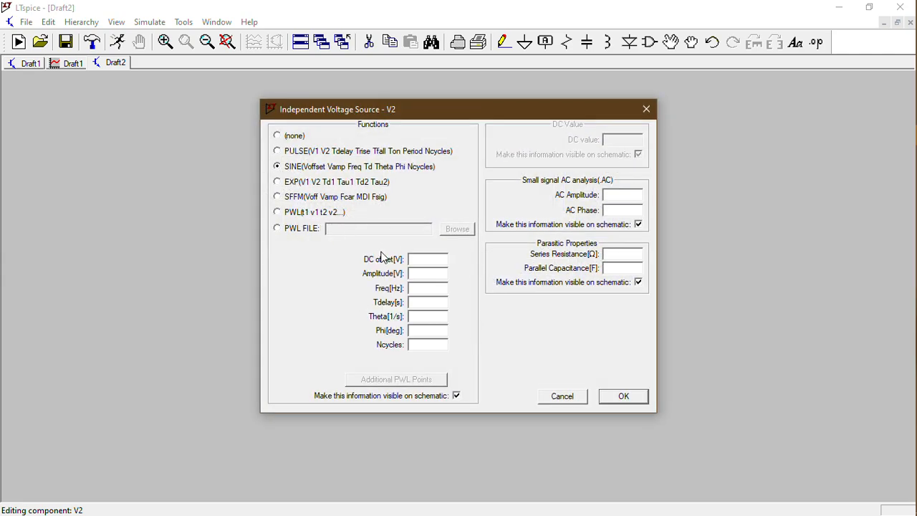
click(436, 259)
text(0)
click(436, 273)
text(1)
text(1)
key(Return)
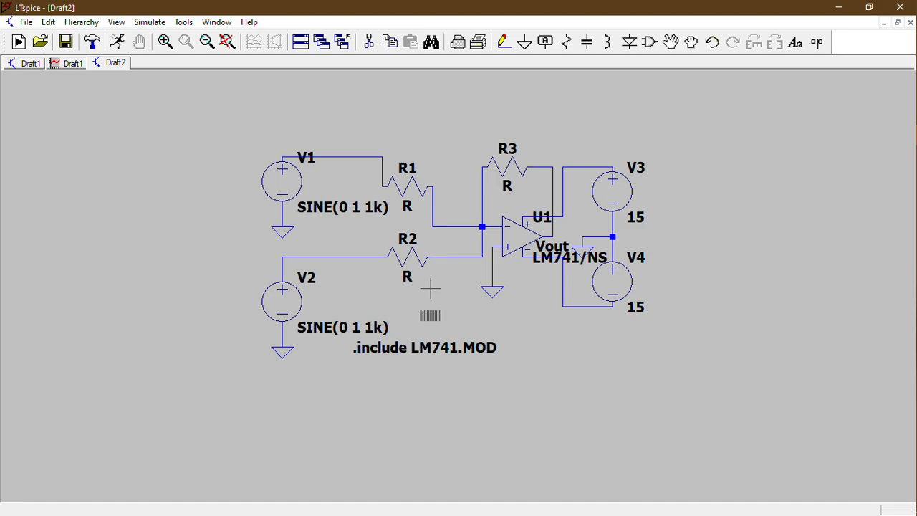
- Set the resistance of R1, R2 and R3 to 1k each
right_click(414, 182)
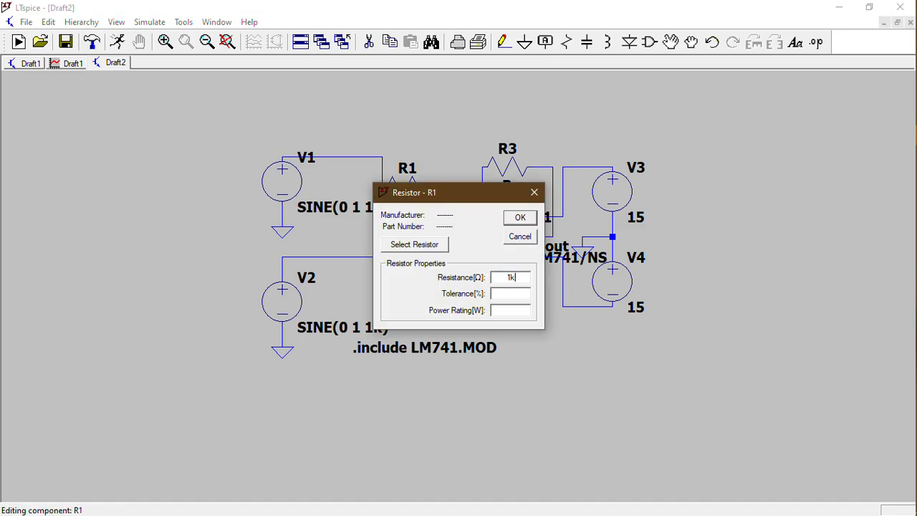
text(1k)
key(Return)
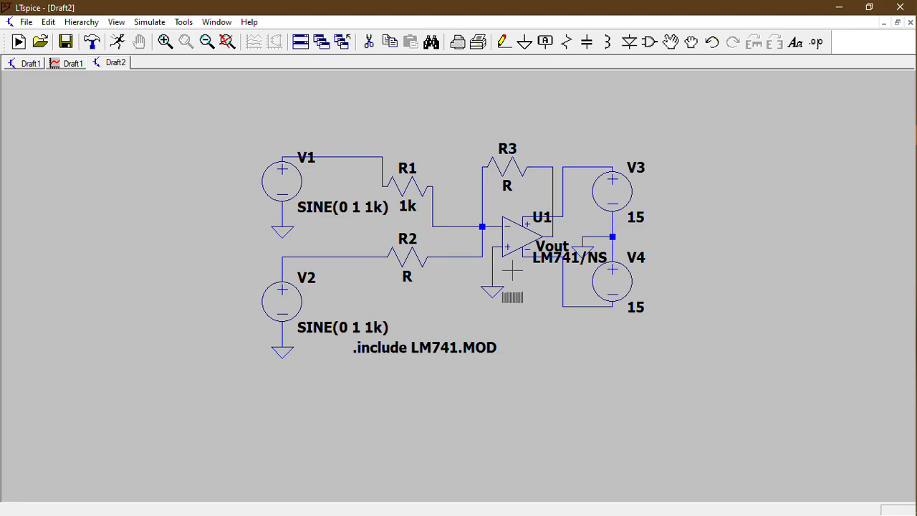
right_click(420, 258)
text(1k)
key(Return)
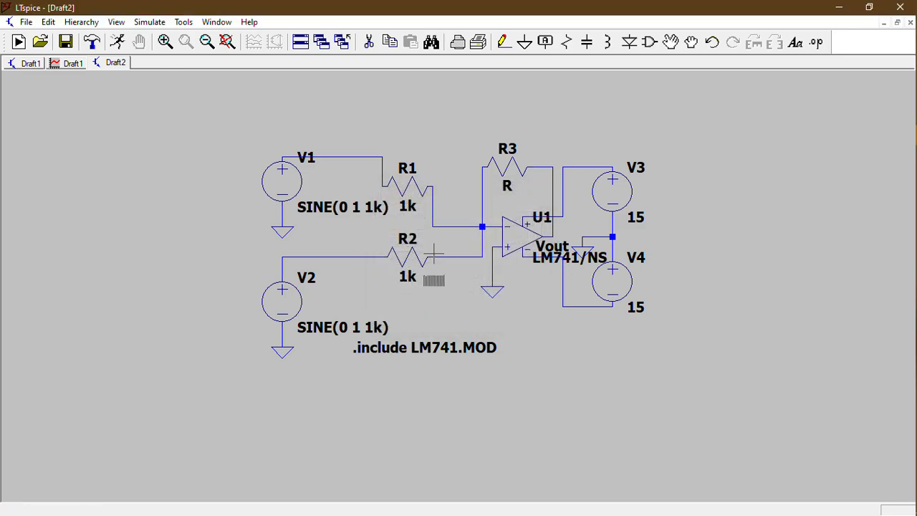
right_click(522, 166)
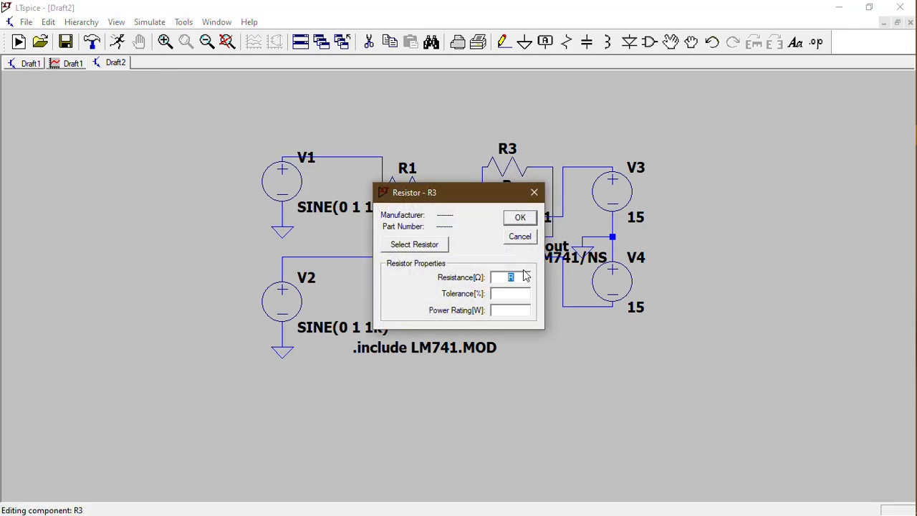
text(1k)
key(Return)
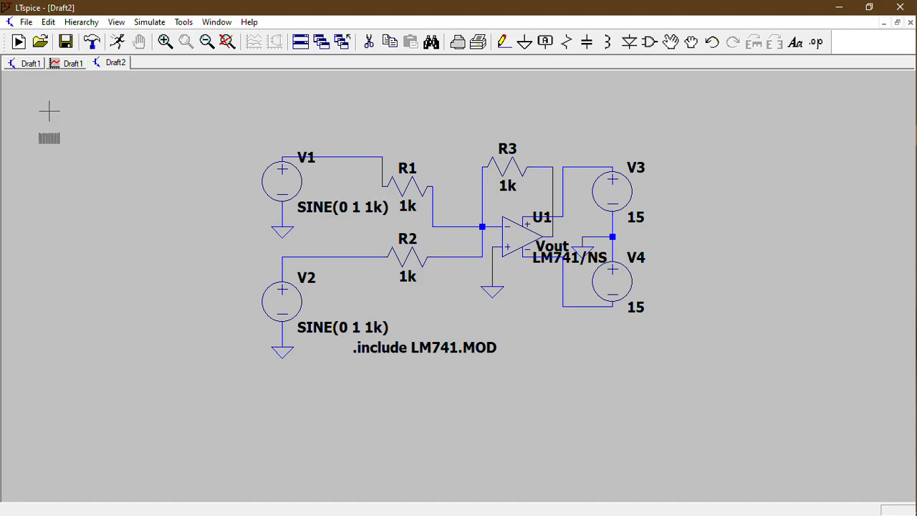
- Save the schematic under the new name Adder Opamp in the LTSPICE folder
click(26, 21)
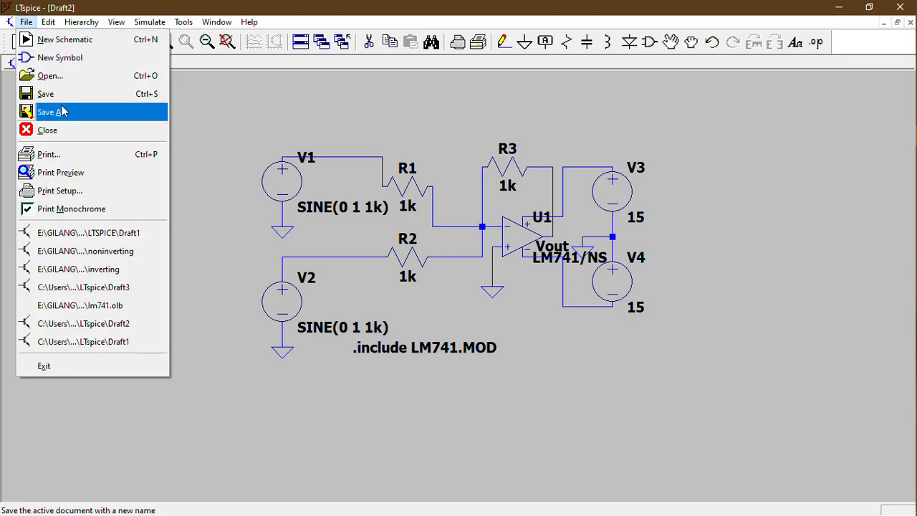
click(63, 115)
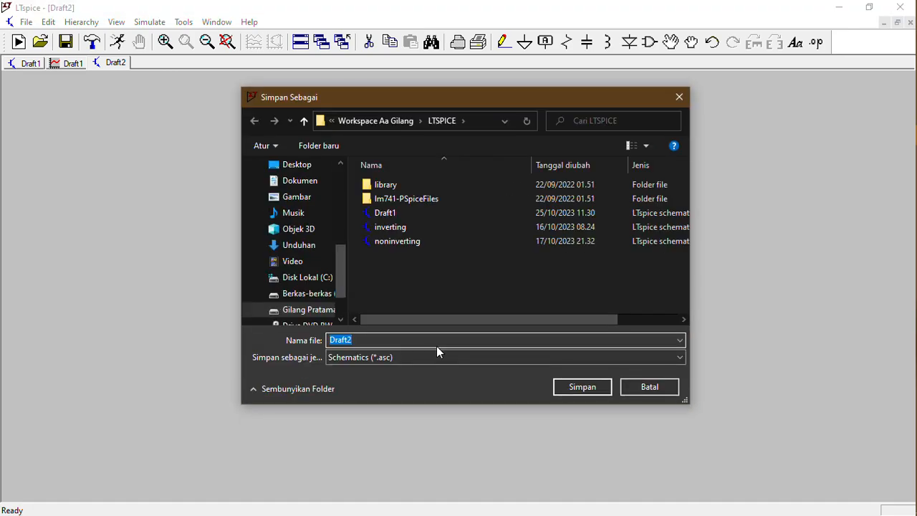
text(Adder Opamp)
key(Return)
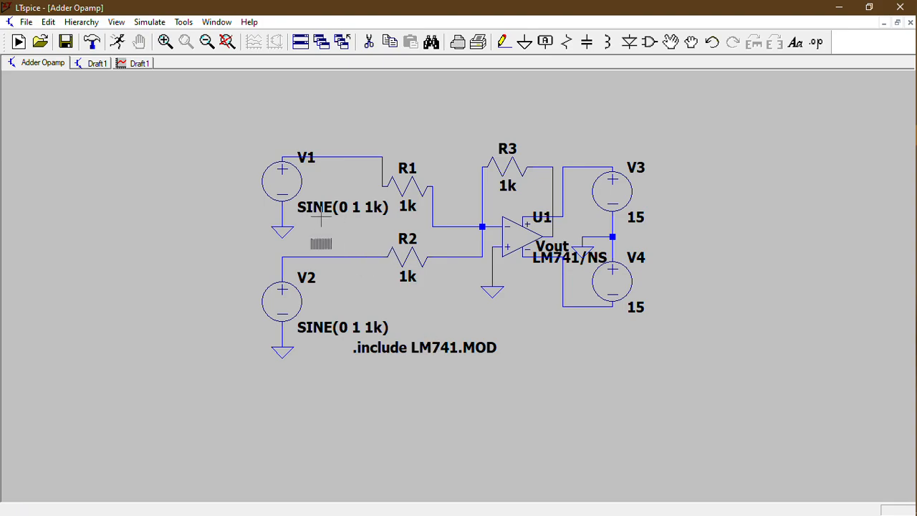
- Run a transient simulation of the circuit with a stop time of 1ms
click(118, 43)
text(1ms)
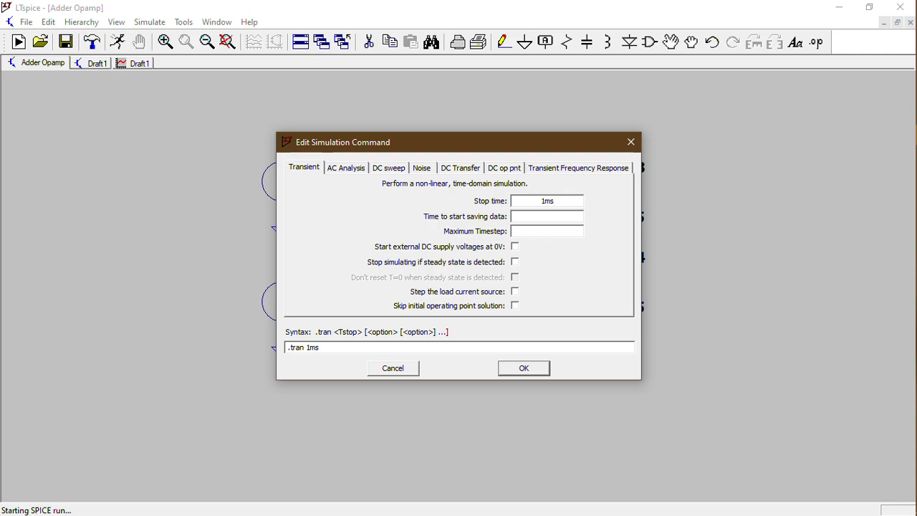
key(Return)
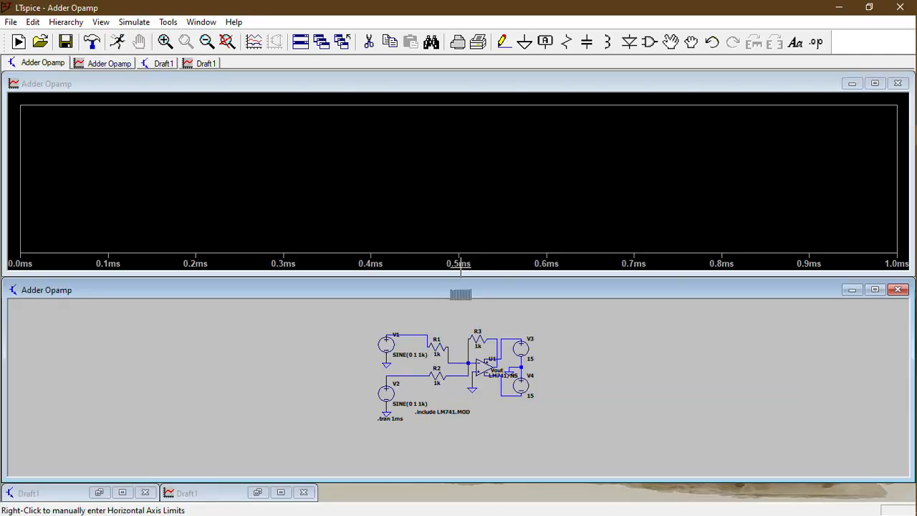
- Plot the voltages at the V1 input wire, the V2 input wire and the Vout node
click(410, 332)
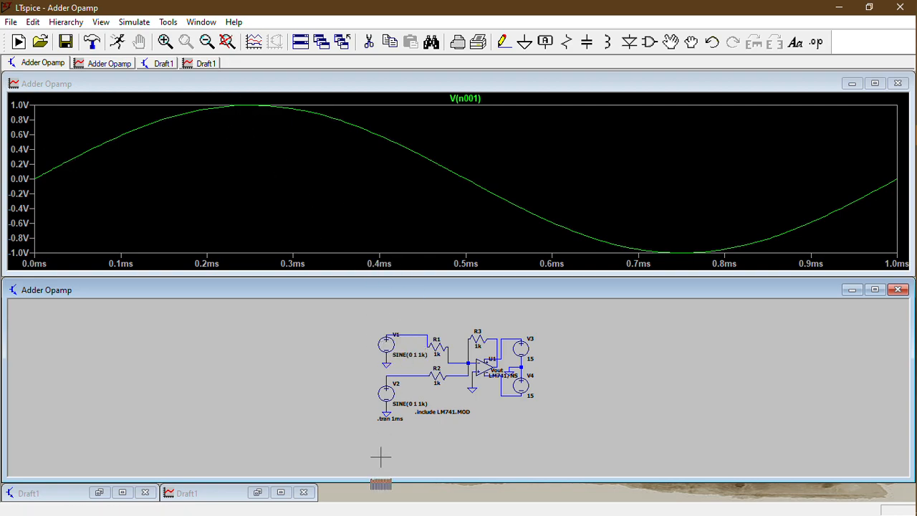
click(407, 372)
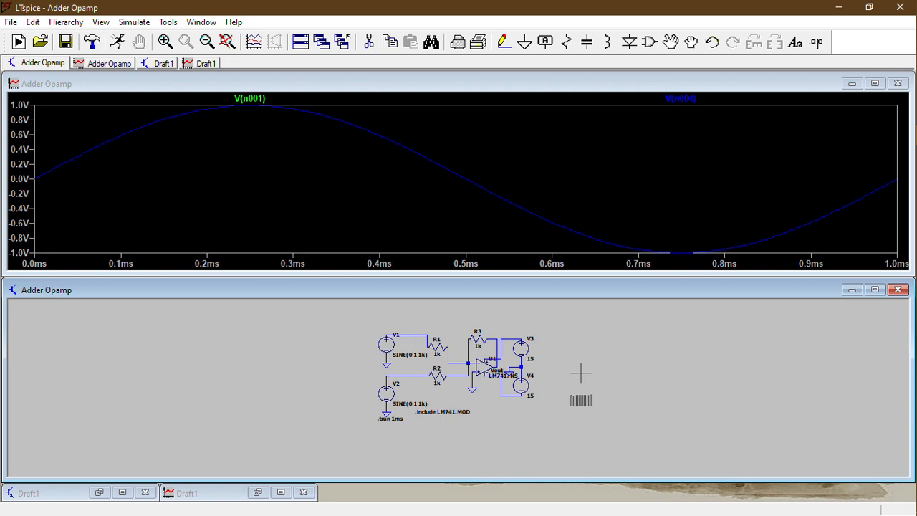
click(501, 359)
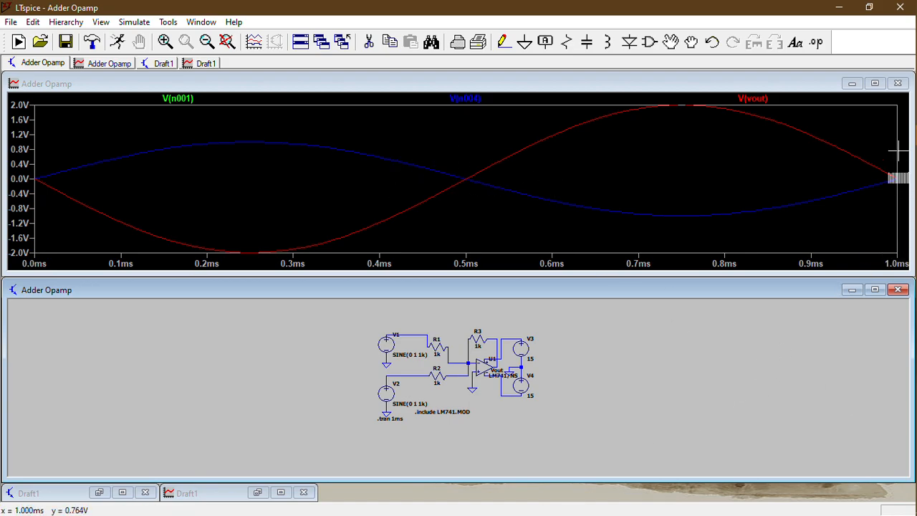
- Close the Adder Opamp waveform window, maximize its schematic and create a new blank schematic
click(897, 84)
click(874, 290)
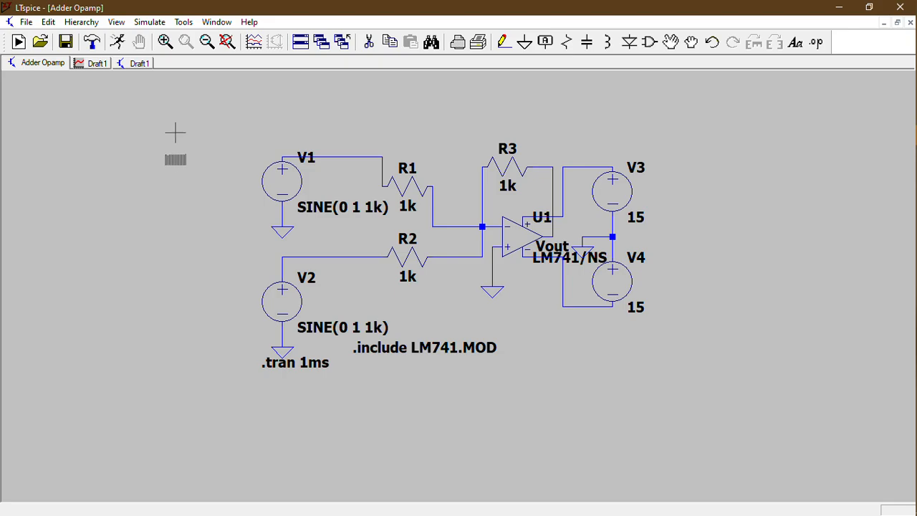
key(ctrl+n)
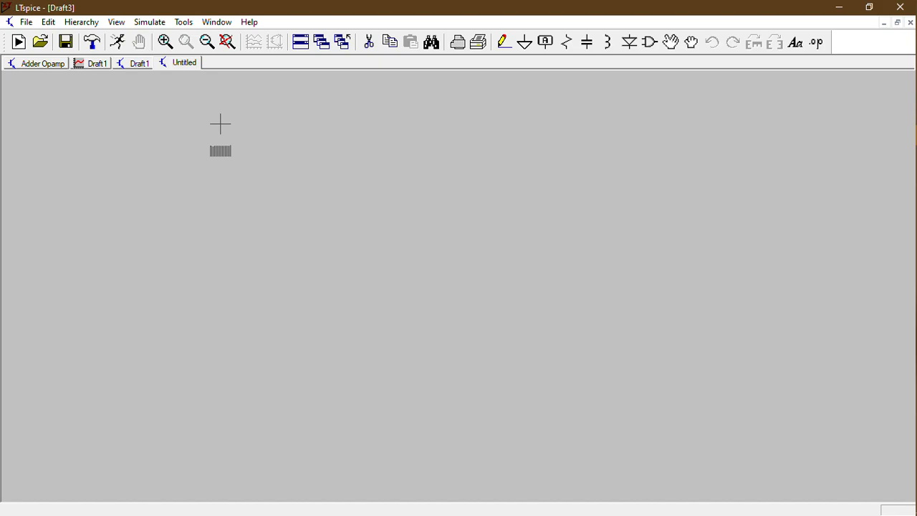
- Place an opamp2 symbol from the OpAmps library near the middle of the blank schematic
click(650, 41)
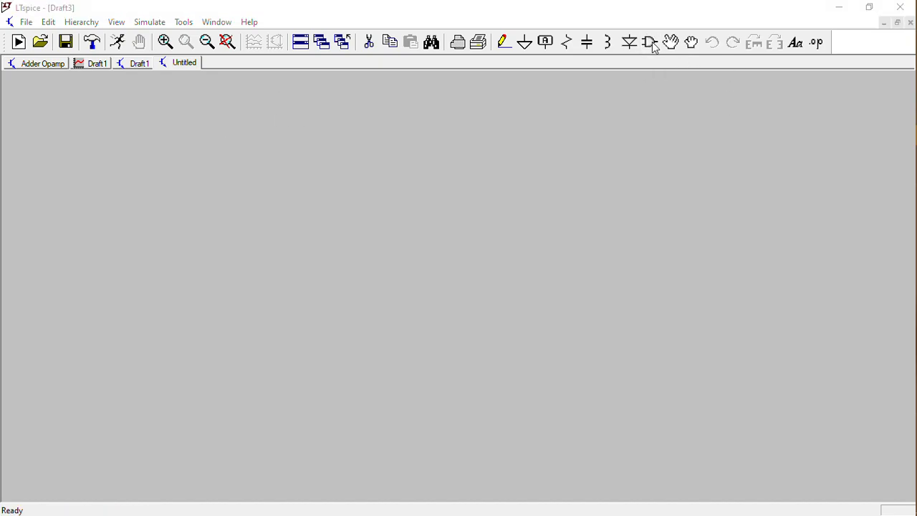
click(536, 393)
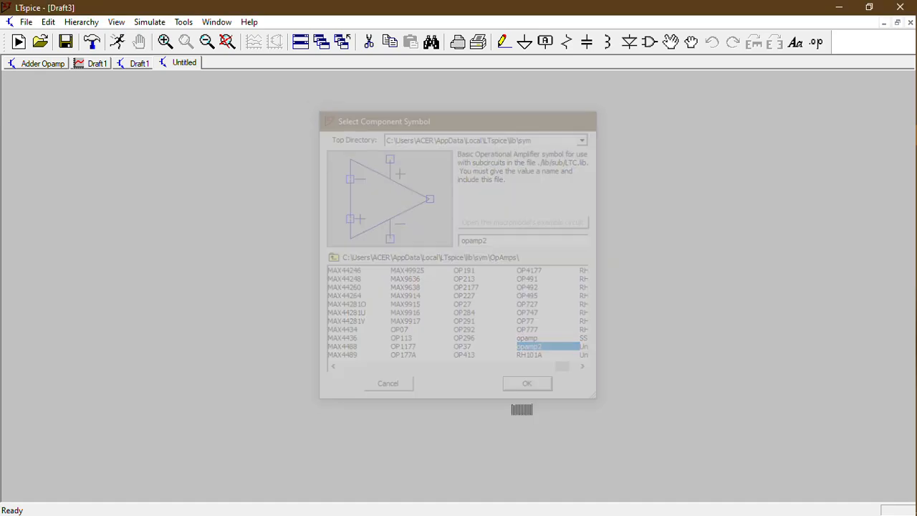
click(442, 294)
scroll(443, 295, up, 2)
scroll(443, 295, down, 3)
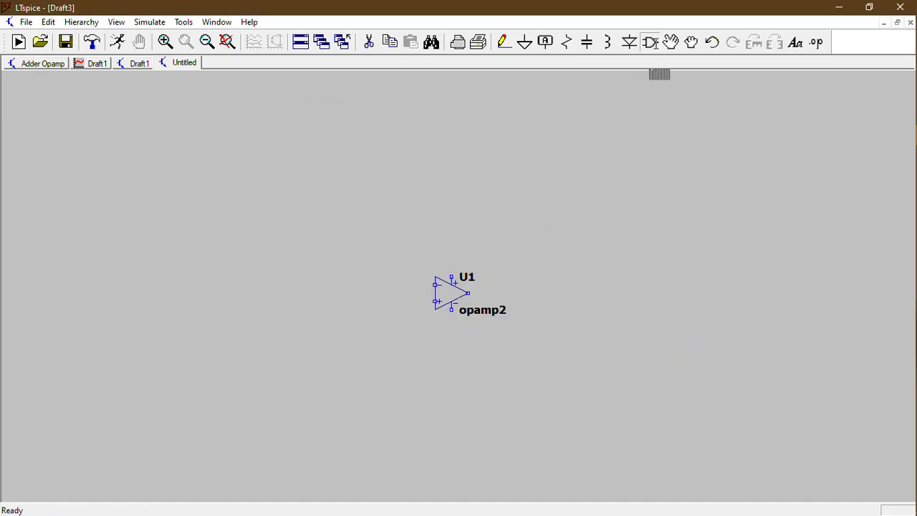
- Place four voltage sources, two stacked to the left of the op-amp and two stacked to its right
click(650, 42)
scroll(523, 331, down, 2)
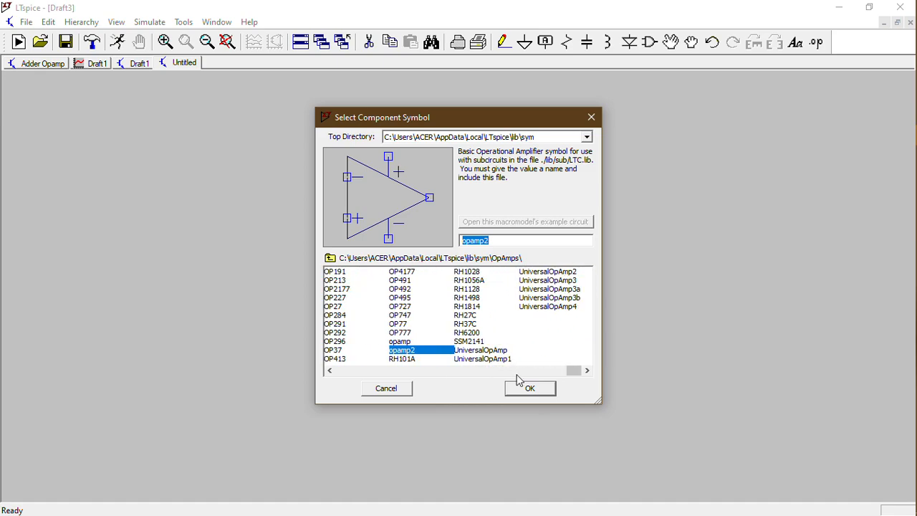
click(330, 258)
scroll(542, 338, down, 4)
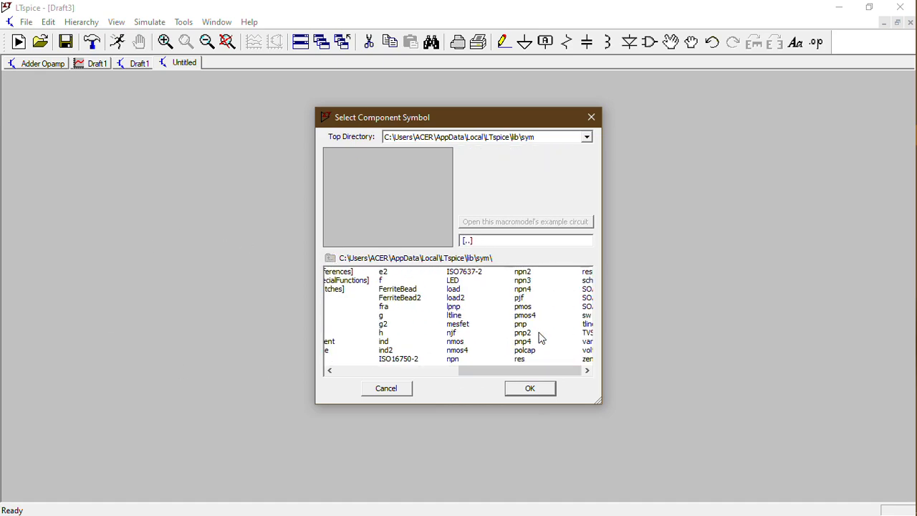
click(481, 350)
click(529, 387)
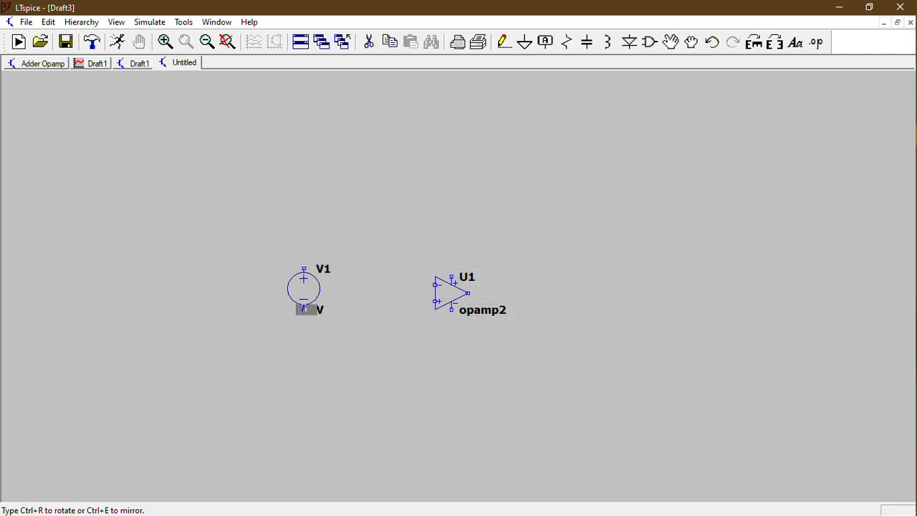
click(304, 309)
click(304, 384)
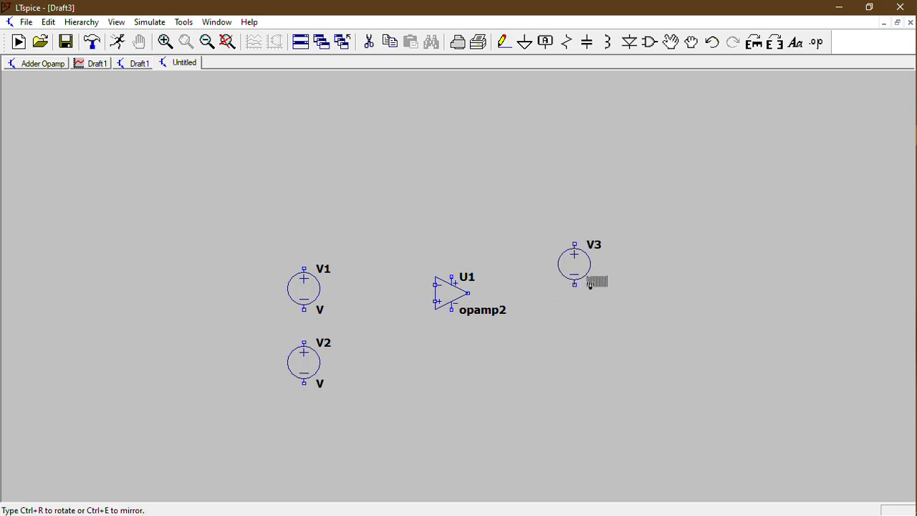
click(599, 277)
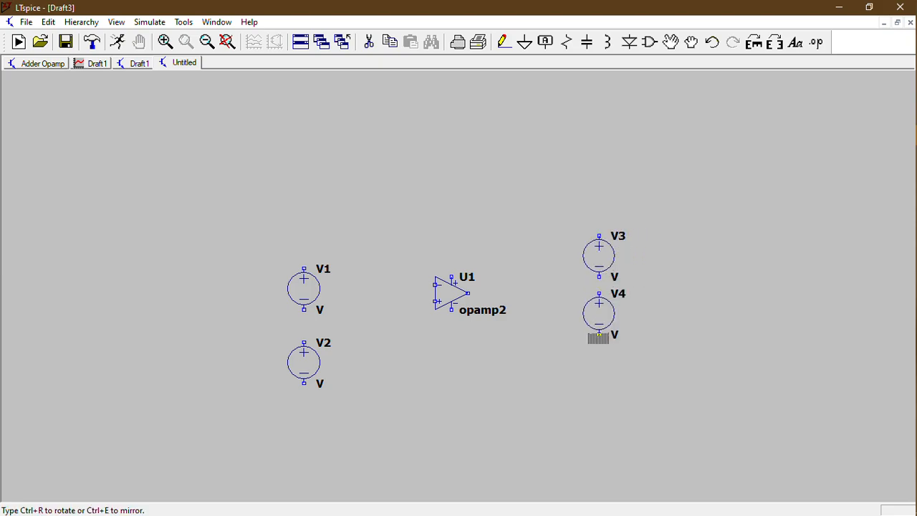
click(599, 350)
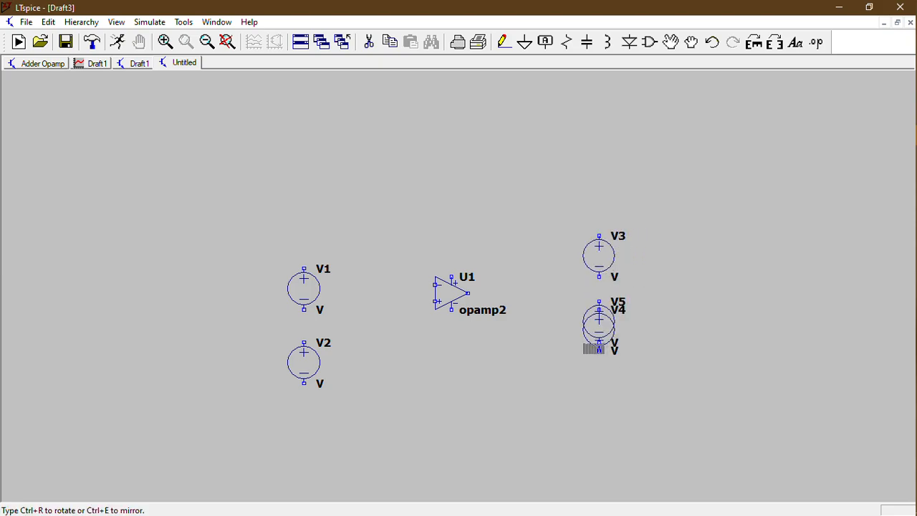
key(Escape)
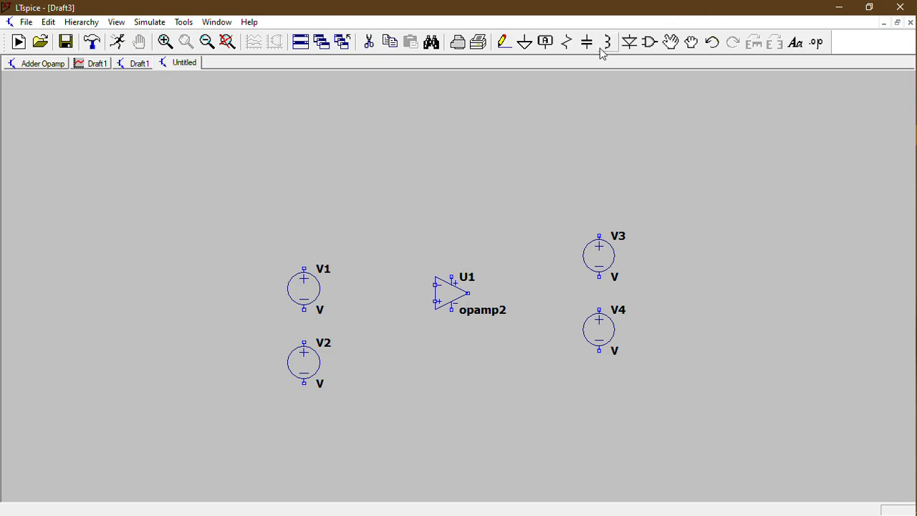
- Place three horizontal resistors, two between the left sources and the op-amp and one above the op-amp
click(566, 42)
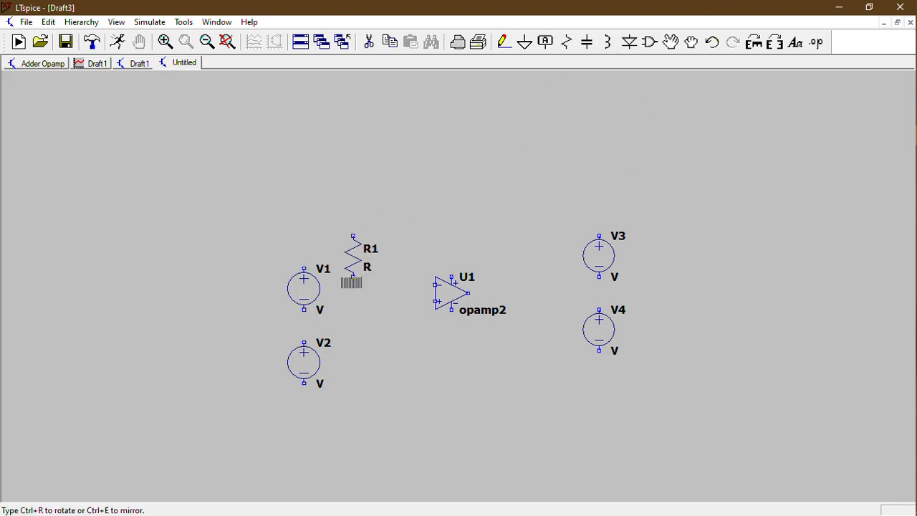
key(ctrl+r)
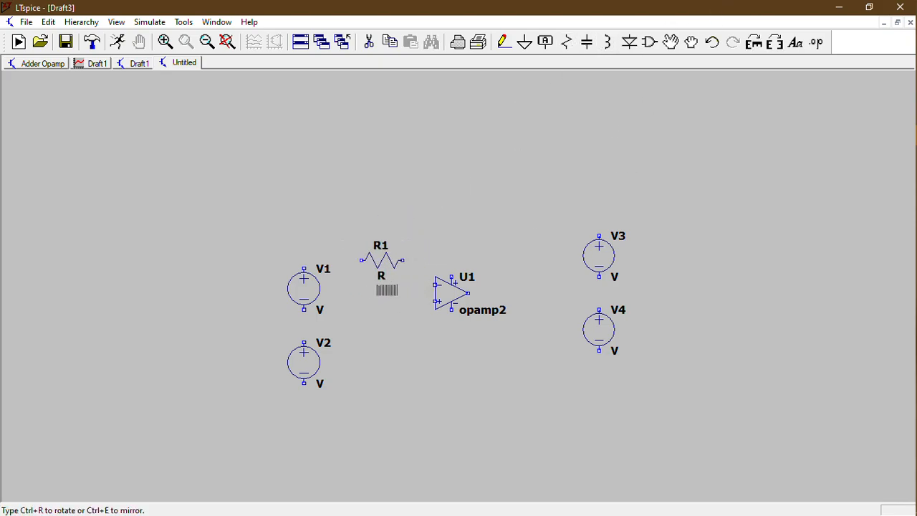
click(386, 296)
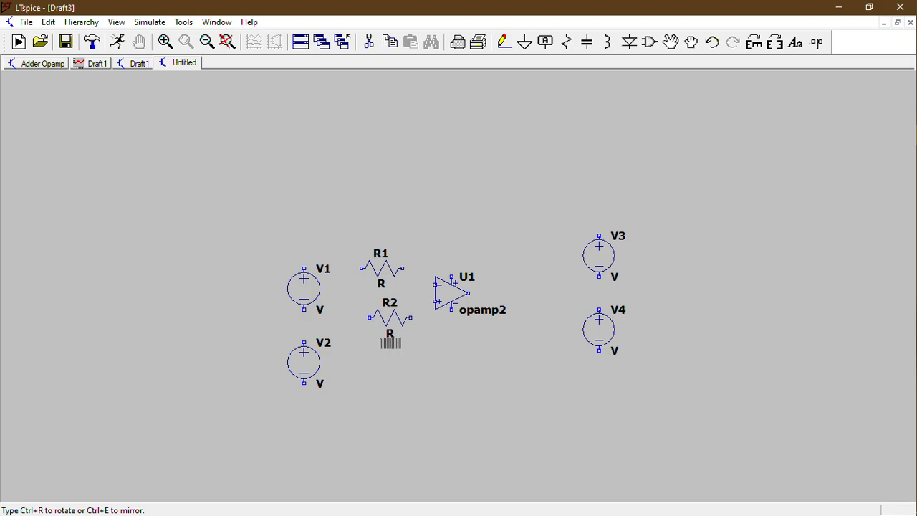
key(Escape)
click(387, 335)
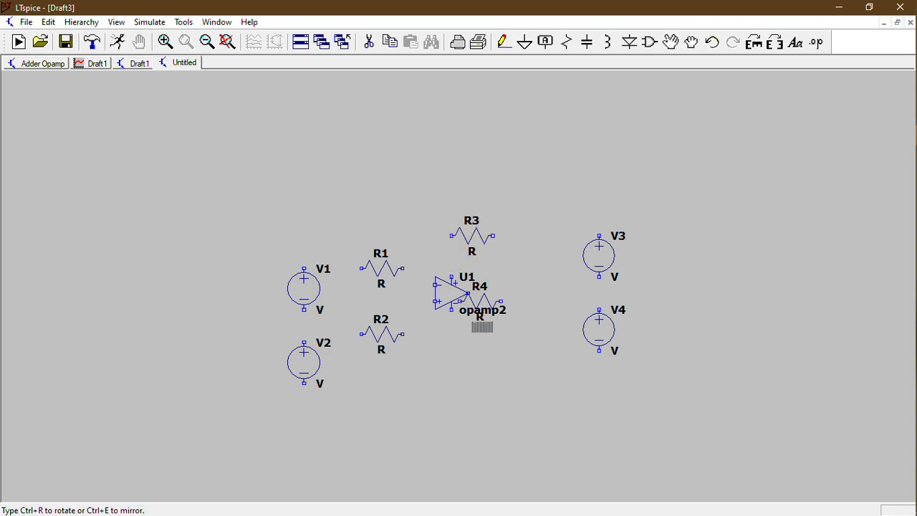
key(Escape)
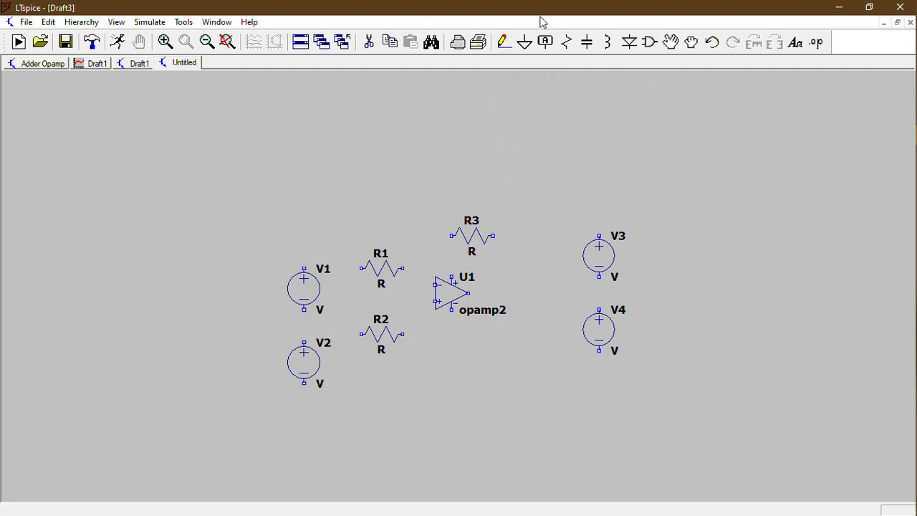
- Place a vertical resistor below the op-amp's inputs
click(567, 42)
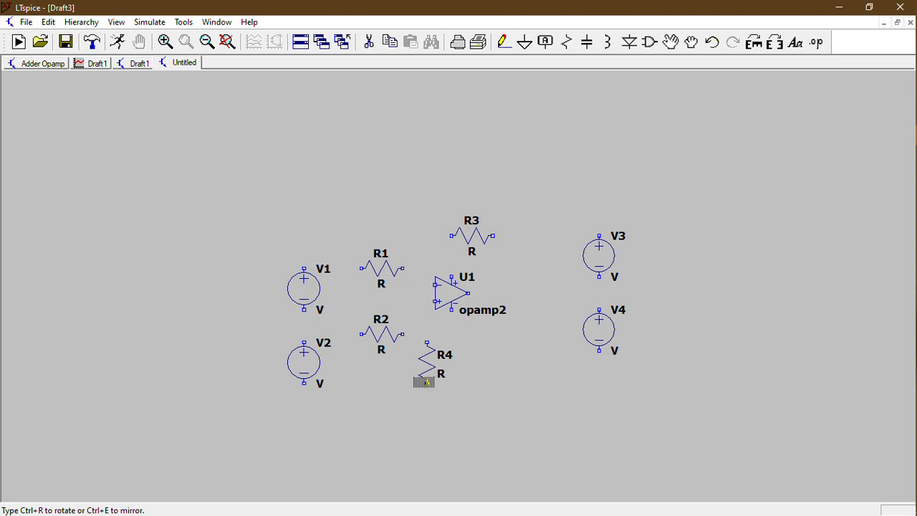
click(422, 351)
key(Escape)
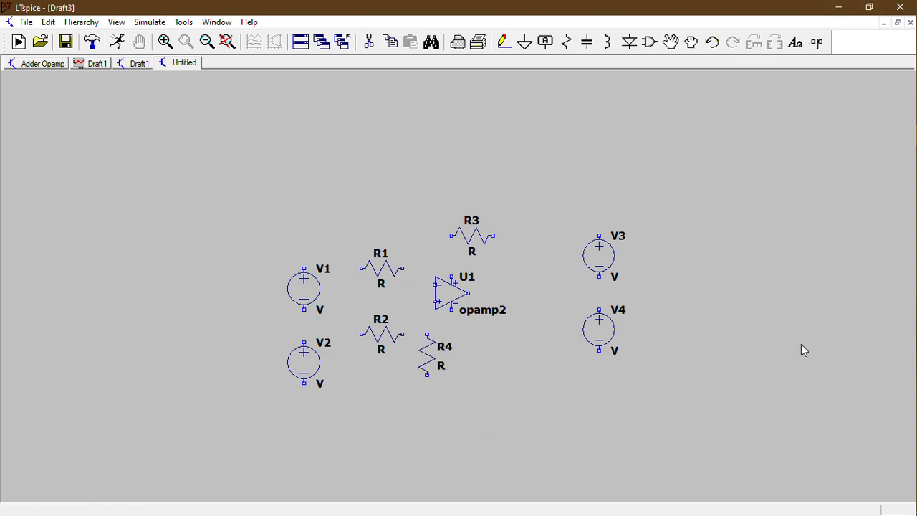
- Wire the positive terminal of V1 through R1 to the op-amp's inverting input
click(504, 41)
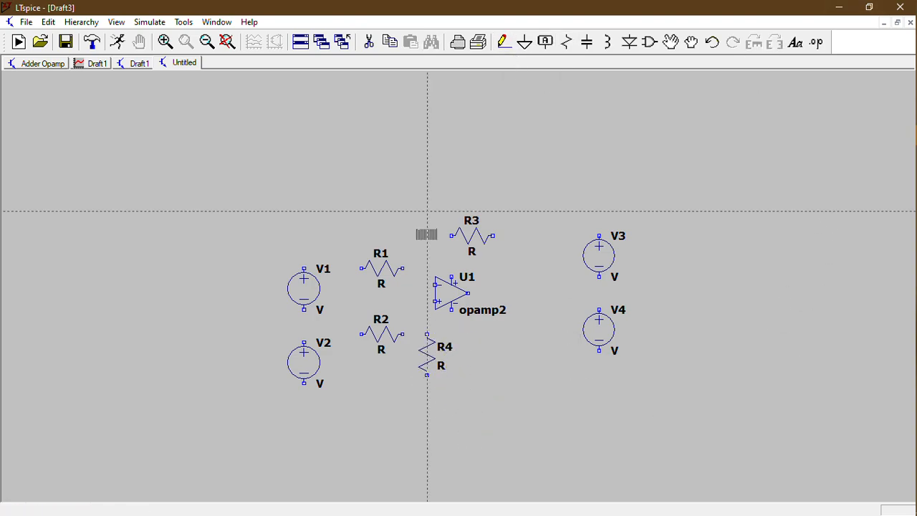
click(303, 269)
click(361, 269)
click(402, 269)
click(435, 285)
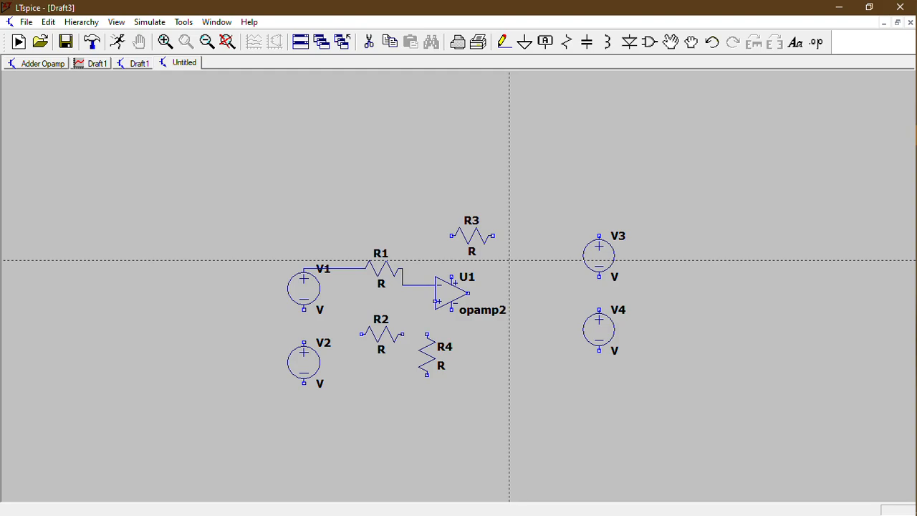
- Wire R3 as the feedback resistor between the op-amp's inverting input and its output
click(428, 285)
click(451, 235)
click(451, 235)
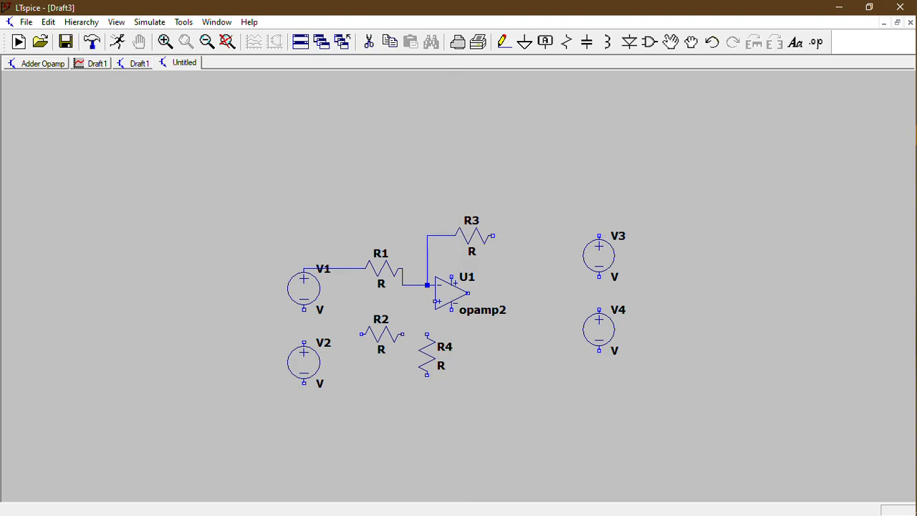
click(492, 235)
click(468, 293)
- Wire V2 through R2 to the op-amp's non-inverting input and connect the upper end of R4 to that wire
click(304, 335)
right_click(361, 334)
click(403, 334)
click(436, 301)
click(427, 335)
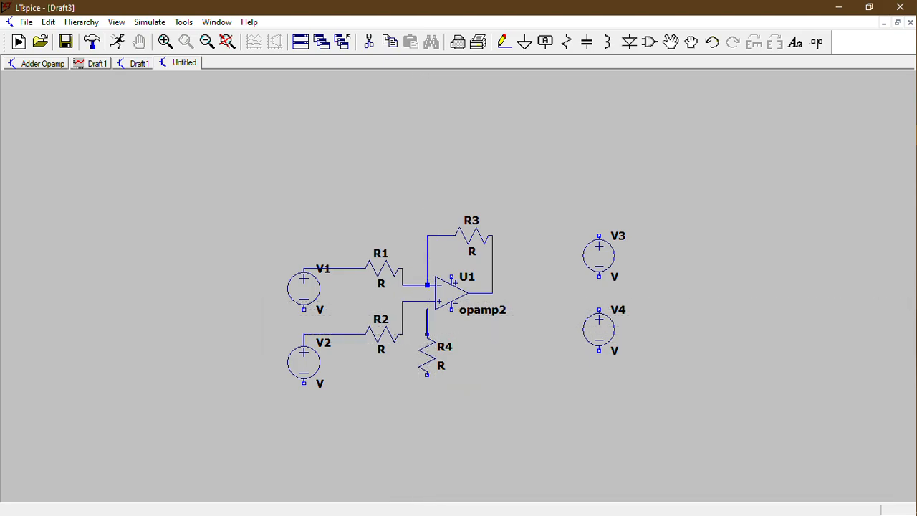
click(428, 301)
key(Escape)
- Wire the op-amp's positive supply pin to the positive terminal of V3
click(504, 42)
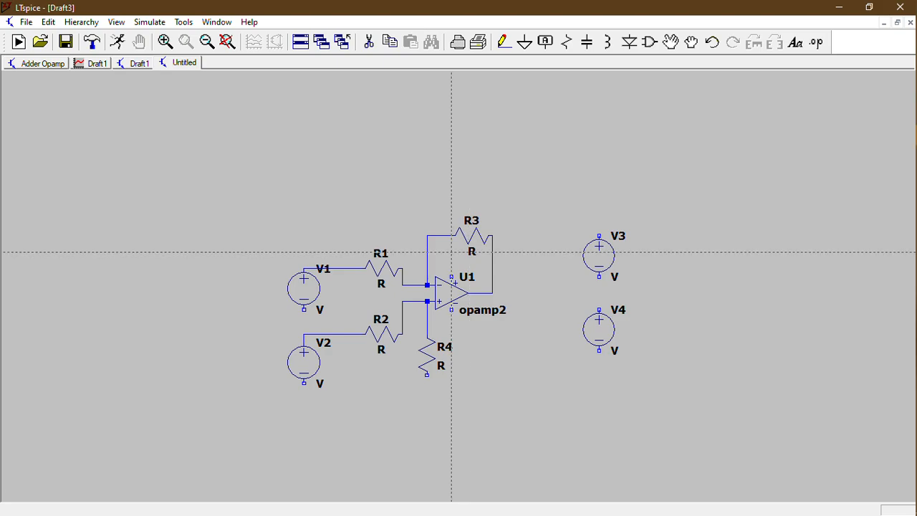
click(452, 277)
click(452, 260)
click(525, 260)
click(525, 235)
click(598, 235)
- Wire the op-amp's negative supply pin to V4's negative terminal and join V4's positive terminal to V3's negative terminal
click(451, 309)
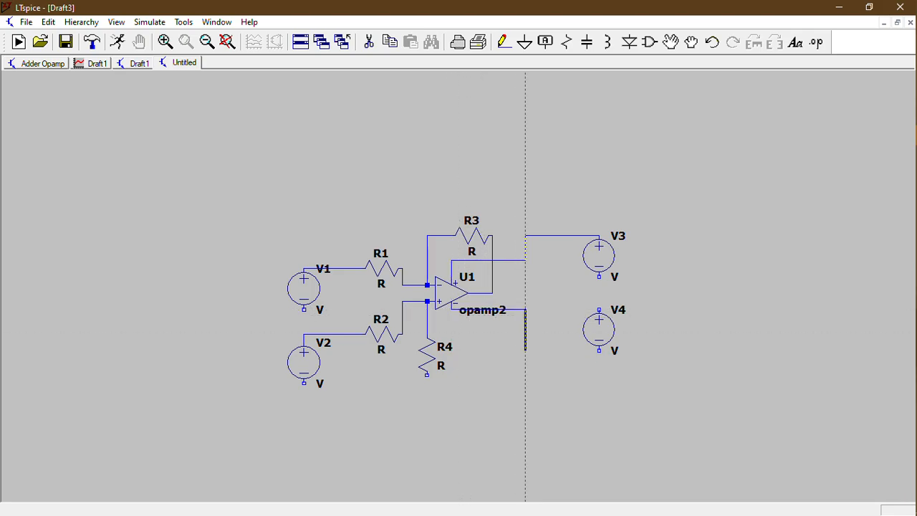
click(525, 350)
click(599, 350)
click(599, 310)
click(598, 276)
key(Escape)
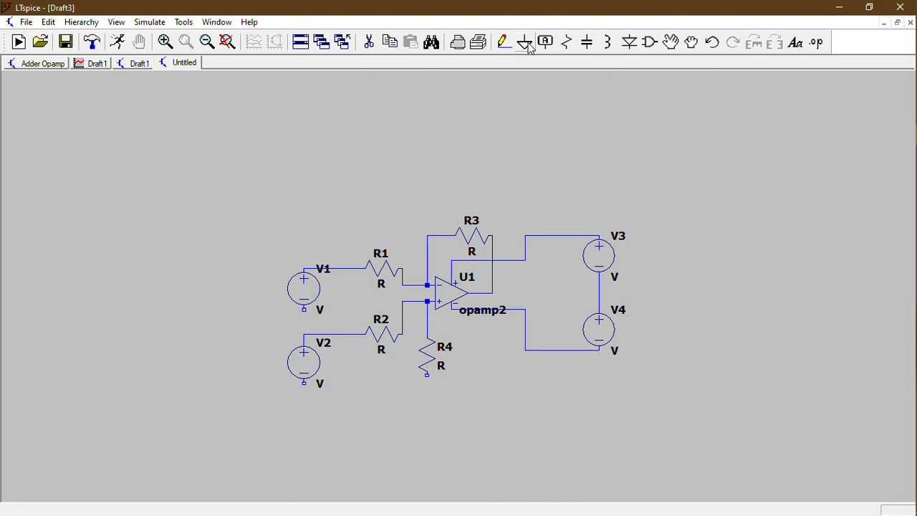
- Place ground symbols near the lower ends of V1, V2 and R4 and beside the wire between V3 and V4
click(525, 41)
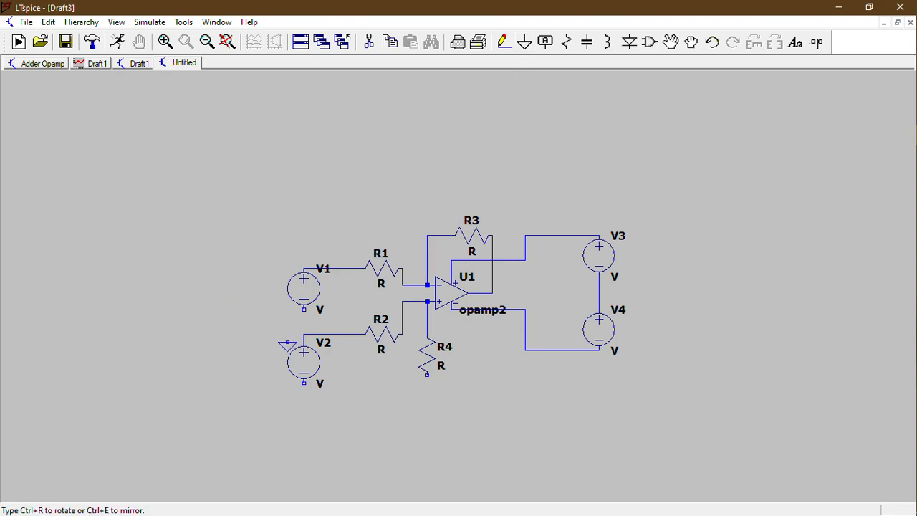
click(279, 320)
click(287, 403)
click(427, 393)
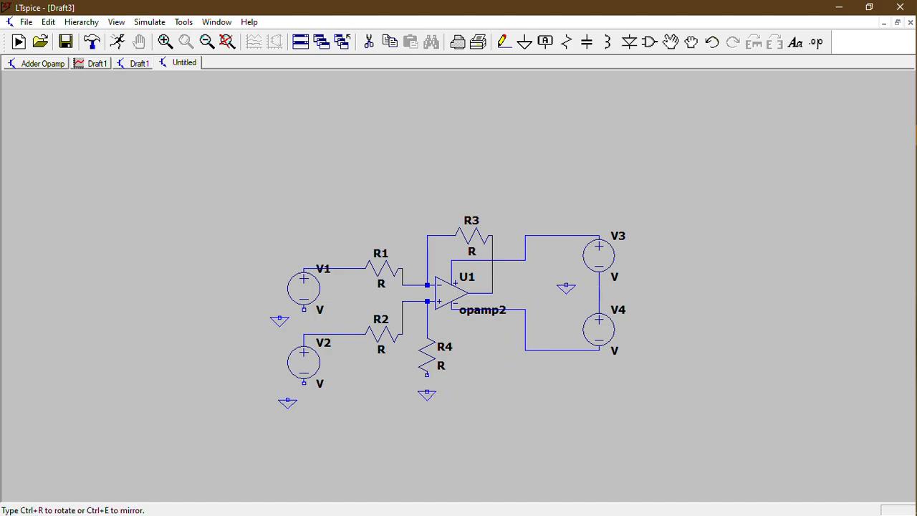
click(566, 305)
key(Escape)
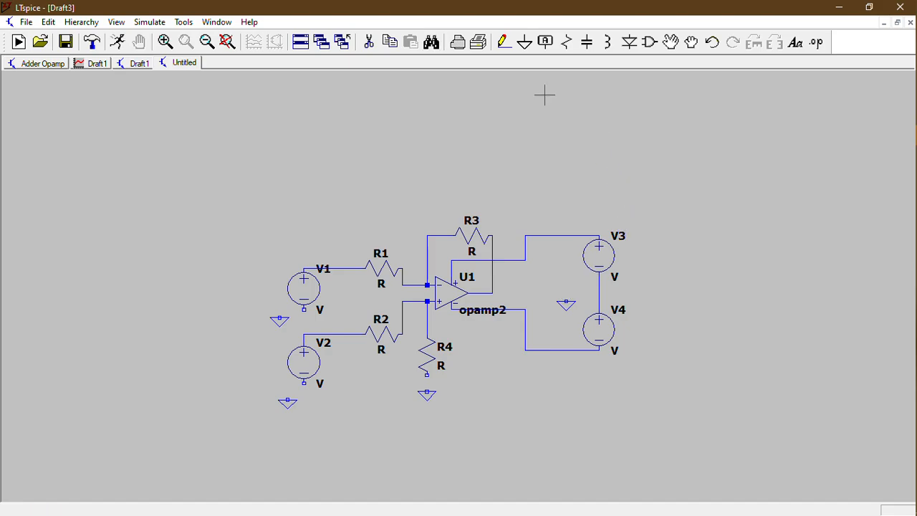
- Wire the ground symbols to V1, V2, R4 and the junction between V3 and V4
click(505, 43)
click(279, 311)
click(288, 401)
click(304, 382)
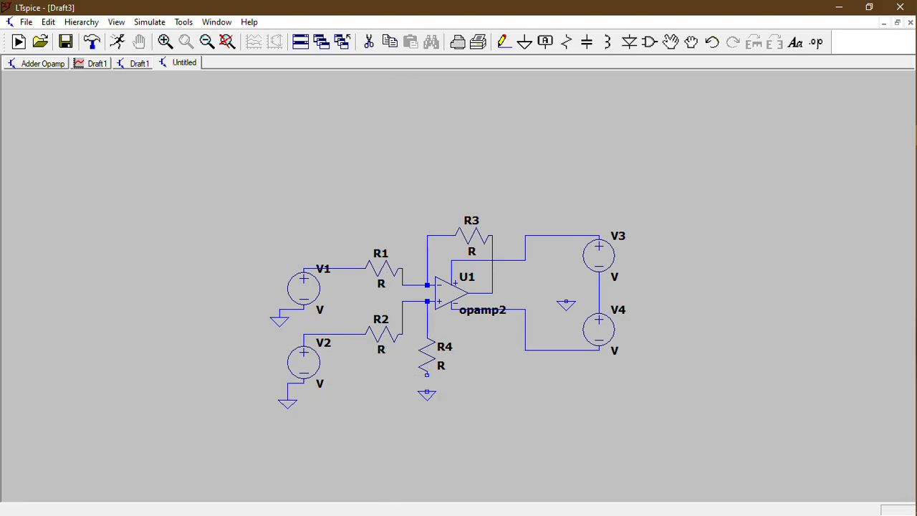
click(427, 374)
click(565, 293)
click(599, 293)
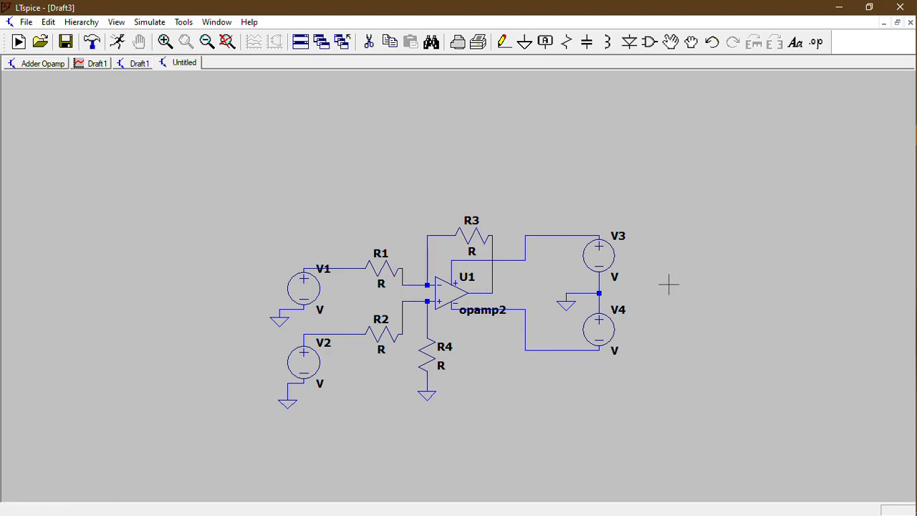
- Set the DC value of both supply sources, V3 and V4, to 15 V
right_click(606, 252)
text(15)
key(Return)
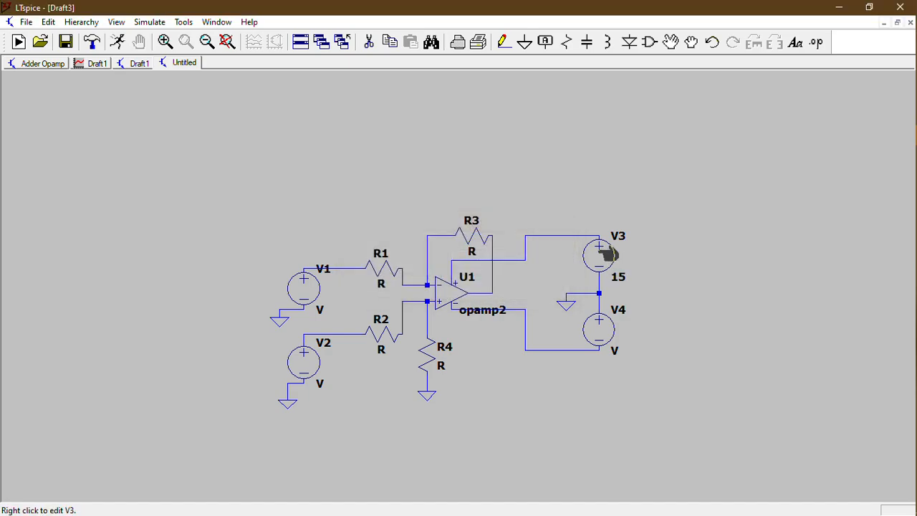
right_click(614, 331)
text(15)
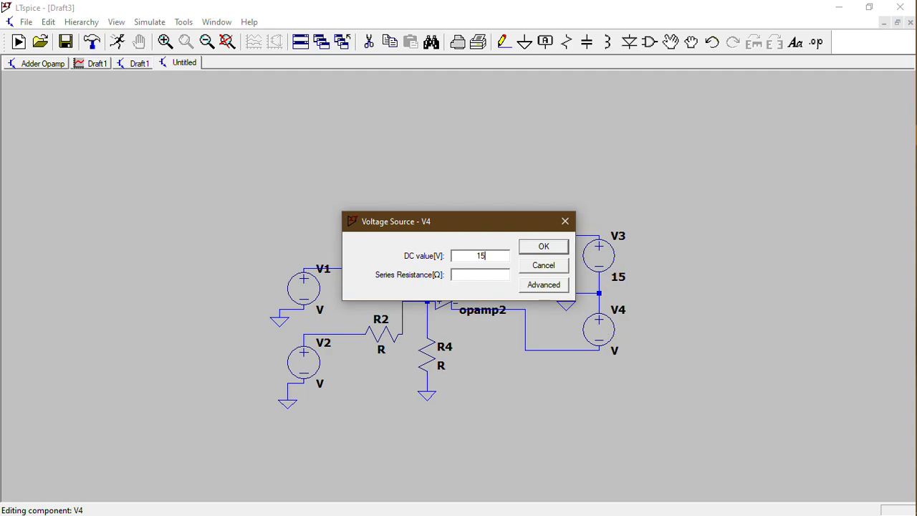
key(Return)
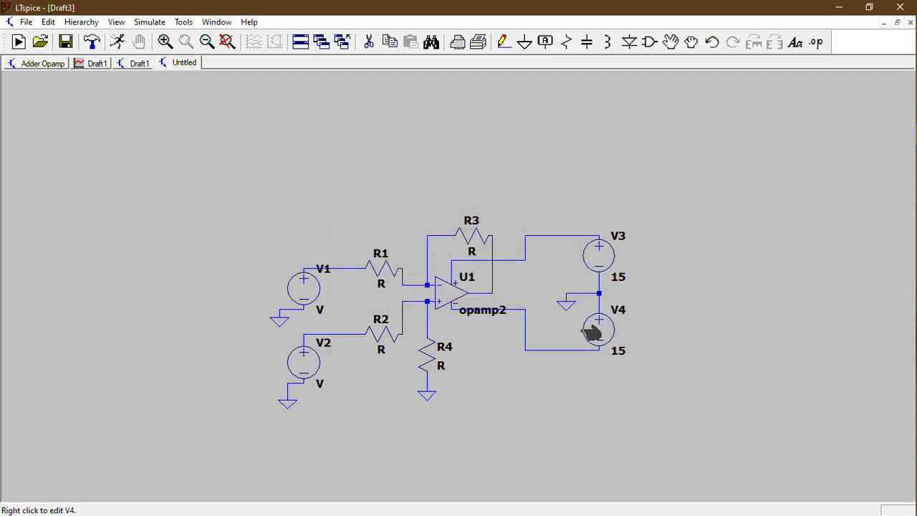
- Configure V1 as a sine source with 0 V offset, 1 V amplitude and 1k Hz frequency
right_click(305, 287)
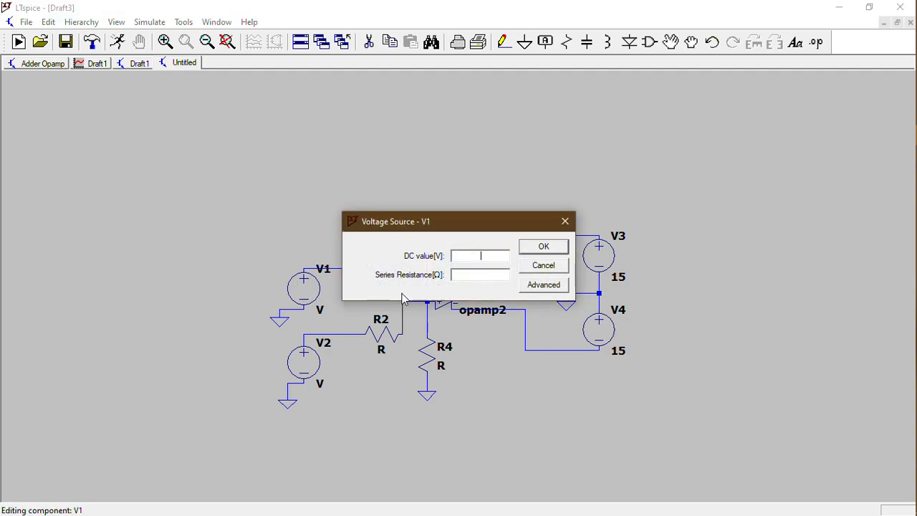
click(558, 286)
click(279, 168)
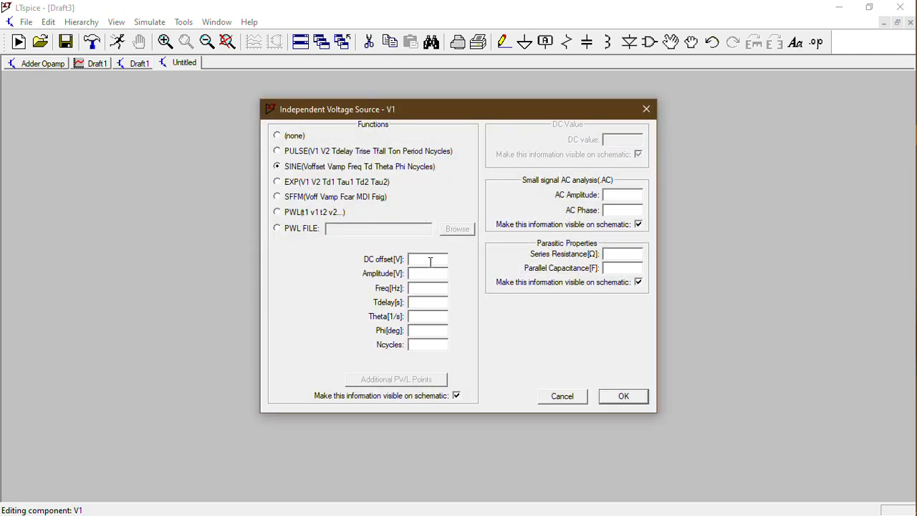
text(1k)
click(621, 399)
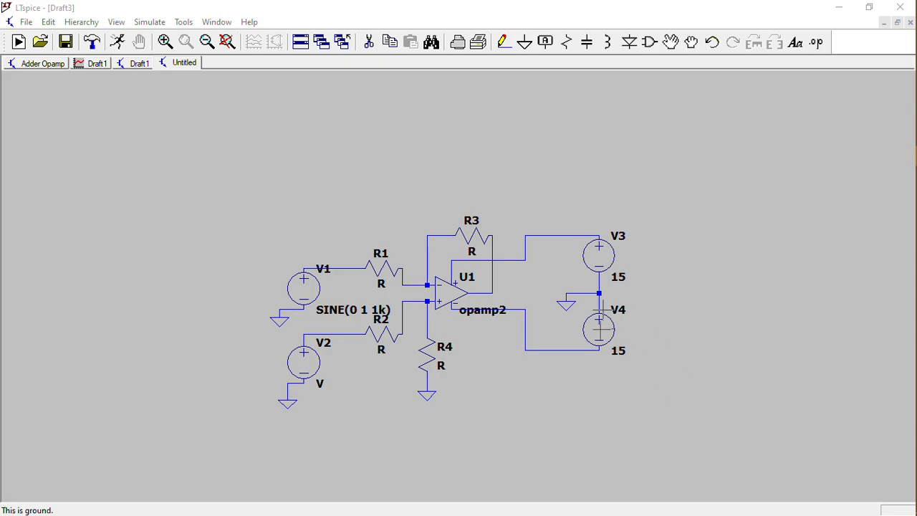
- Set the resistance of feedback resistor R3 and grounded resistor R4 to 1k
right_click(481, 238)
text(1k)
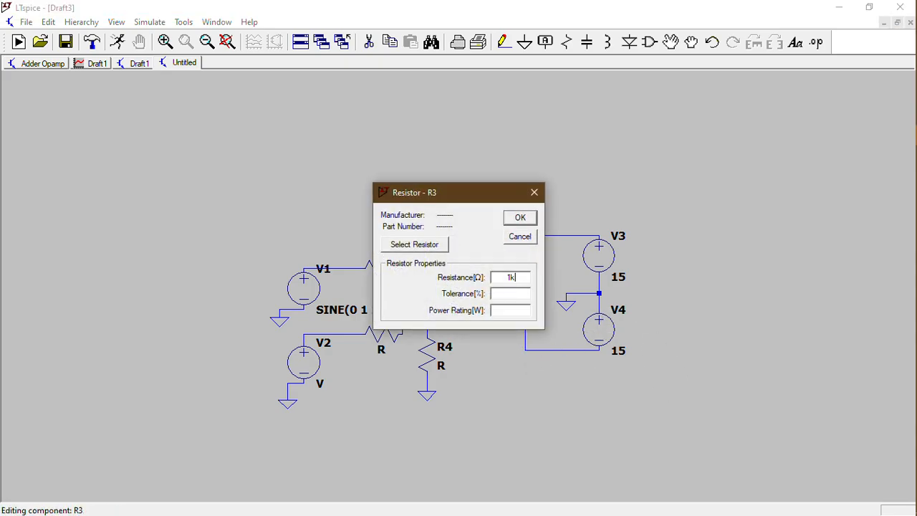
key(Return)
right_click(432, 364)
text(1k)
key(Return)
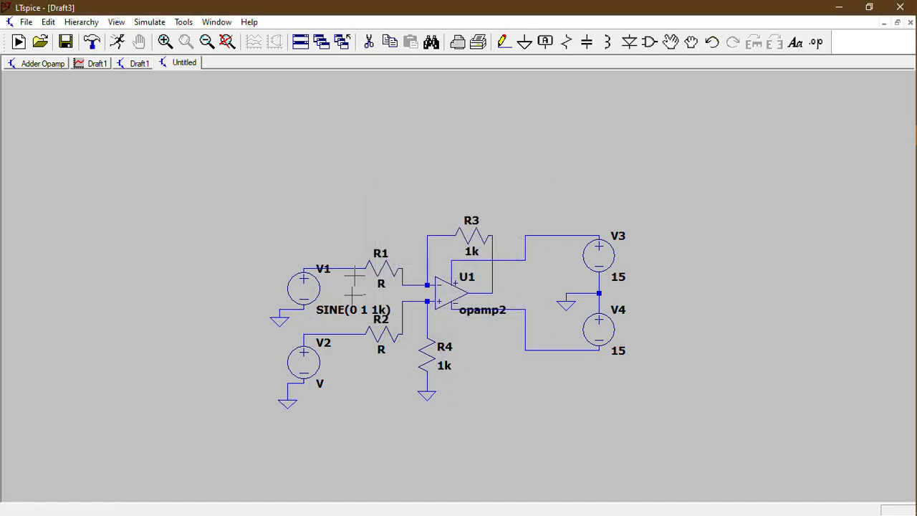
- Set the resistance of both input resistors, R1 and R2, to 1k
right_click(391, 271)
text(1)
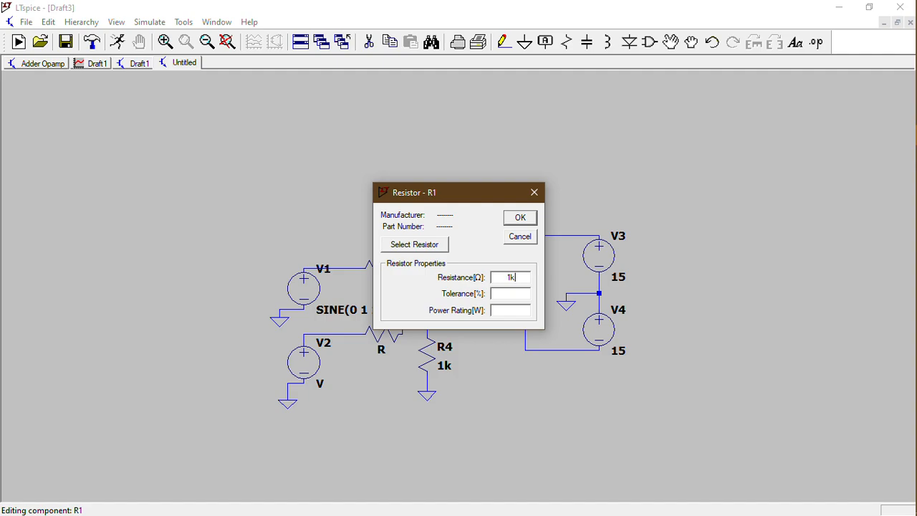
text(k)
key(Return)
right_click(392, 333)
text(1k)
key(Return)
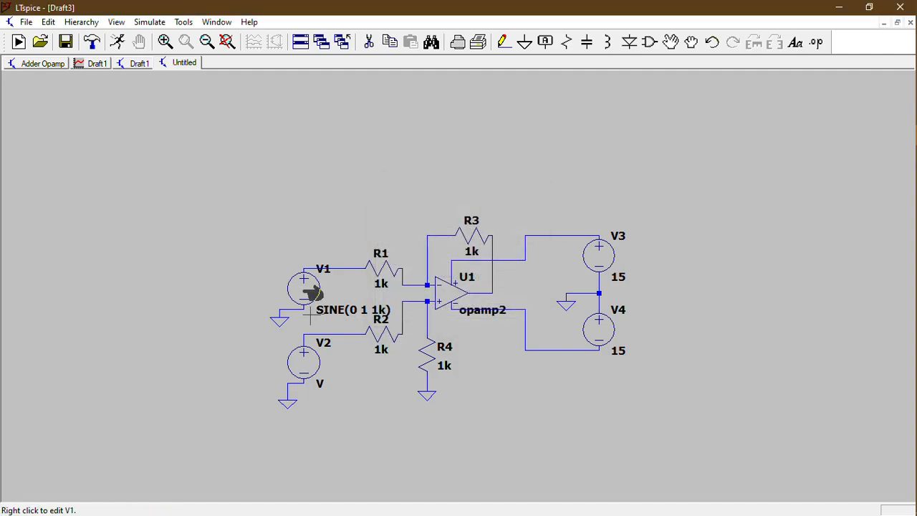
- Configure V2 as a sine source with 0 V offset, 1 V amplitude and 1k Hz frequency
right_click(315, 364)
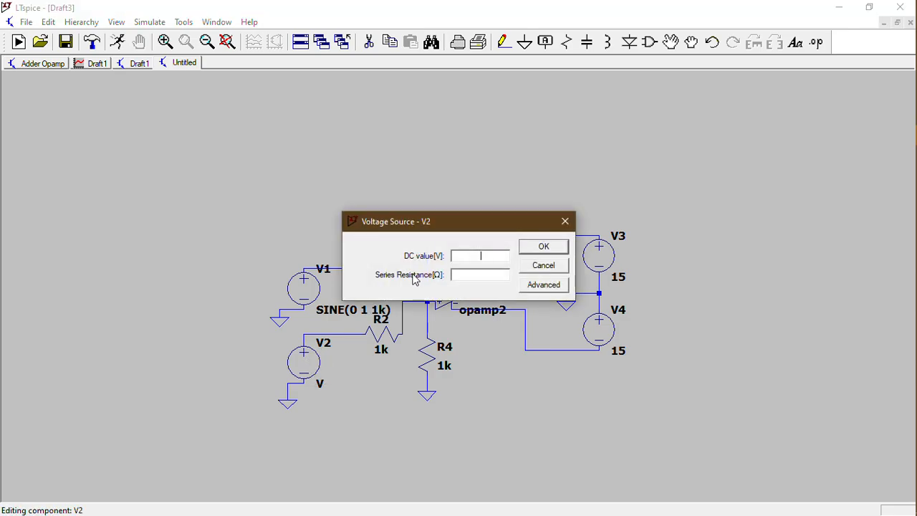
click(532, 287)
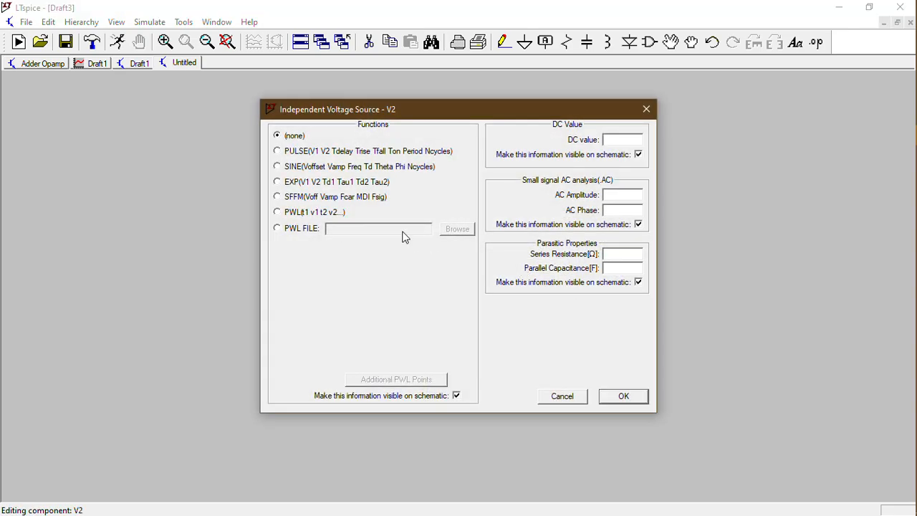
click(277, 166)
text(0)
key(Tab)
text(1k)
key(Return)
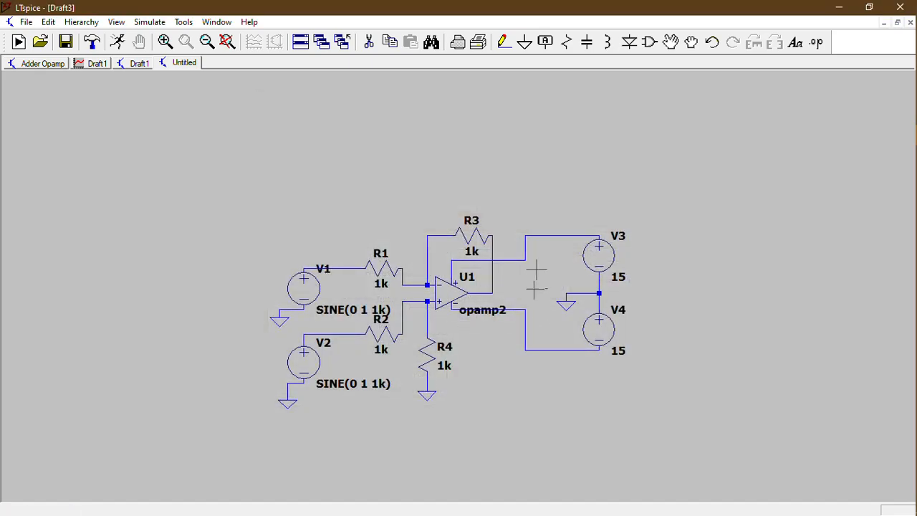
- Add the SPICE directive .include LM741.MOD and place it in the empty area below the op-amp, beside R4
click(816, 42)
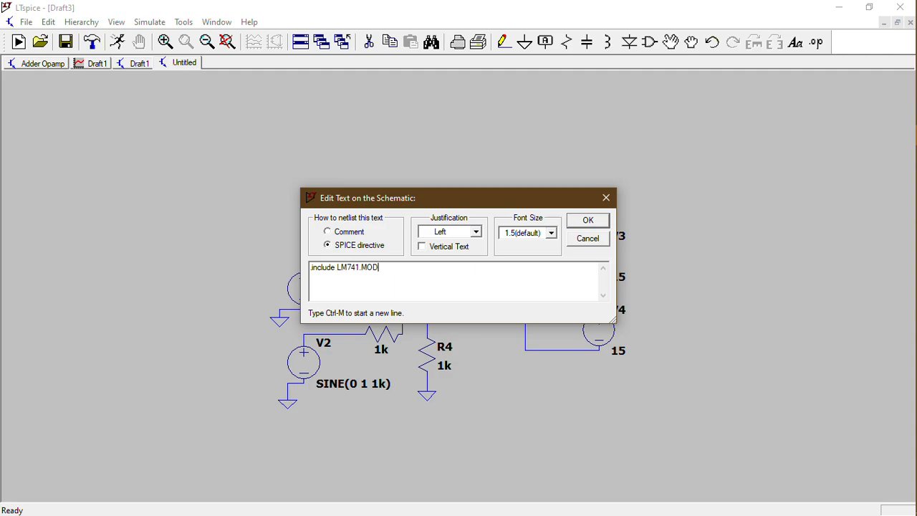
key(Return)
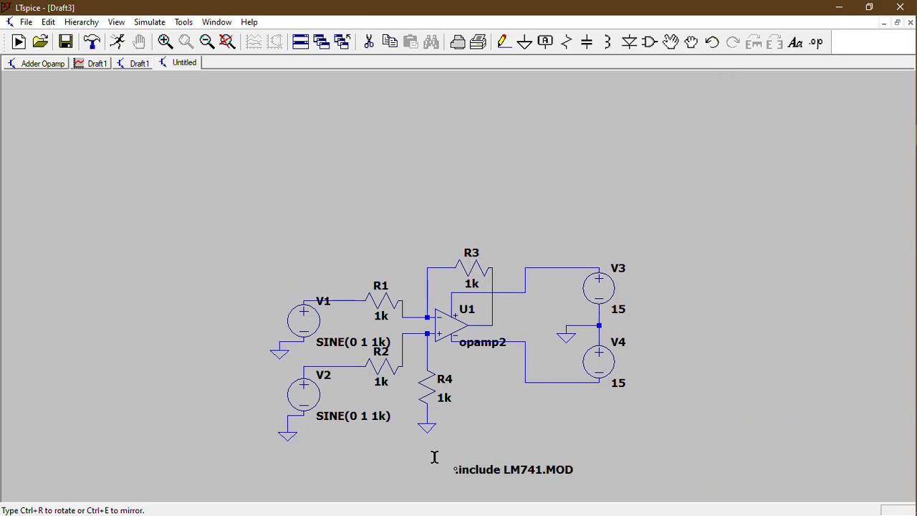
click(473, 416)
- Change the value of op-amp U1 to LM741/NS
right_click(478, 341)
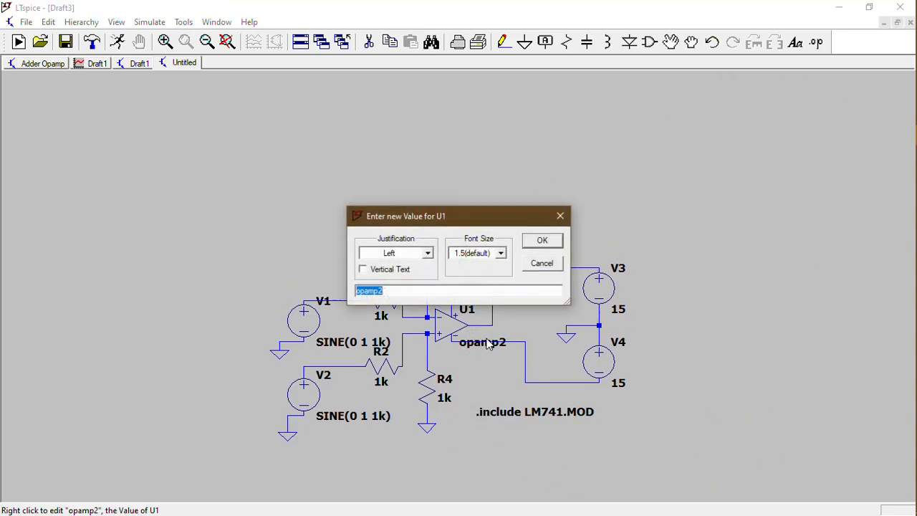
text(LM741/NS)
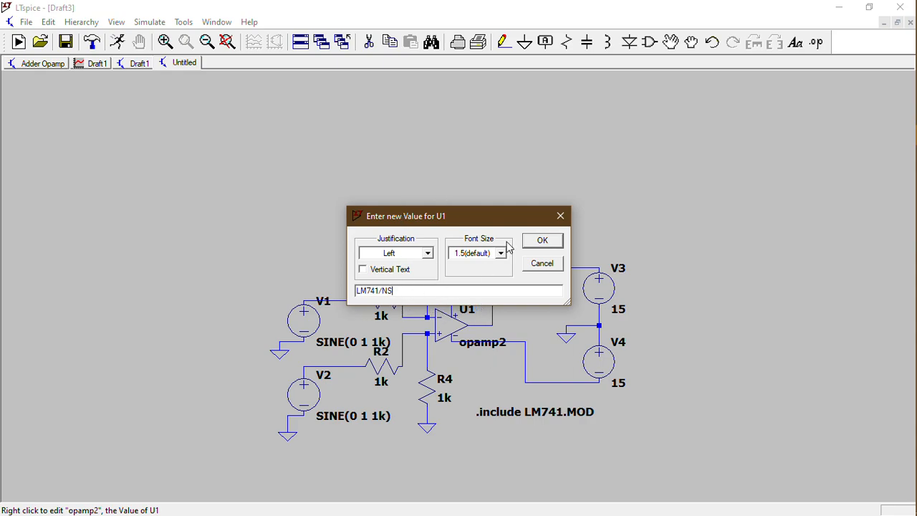
click(543, 240)
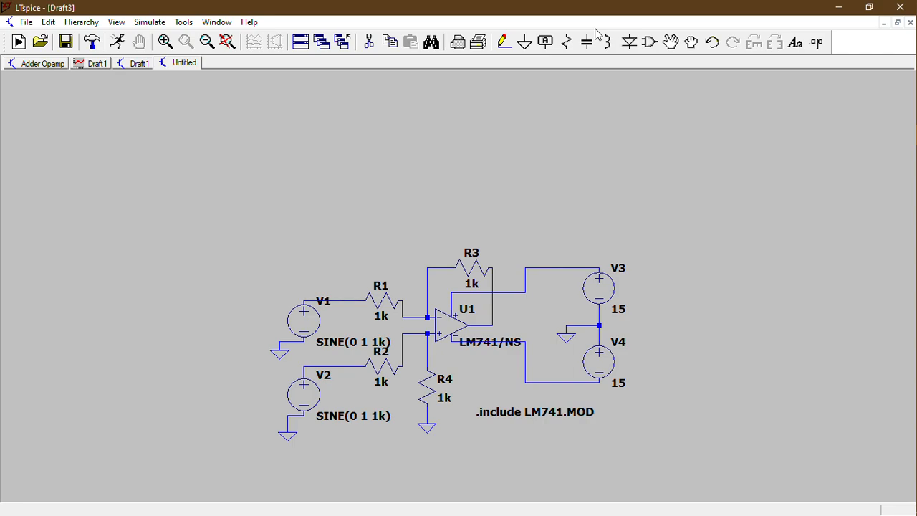
- Create a net label named Vout and attach it to the op-amp's output wire
click(547, 43)
text(Vout)
key(Return)
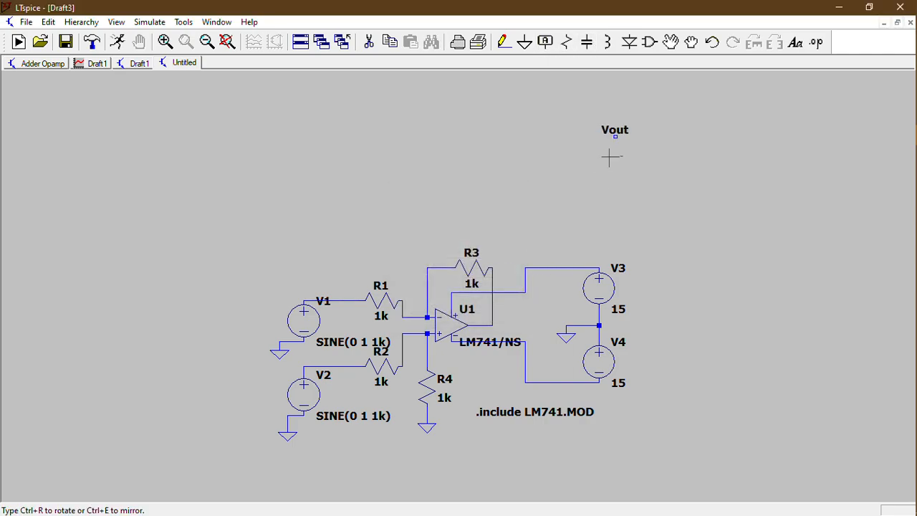
click(491, 351)
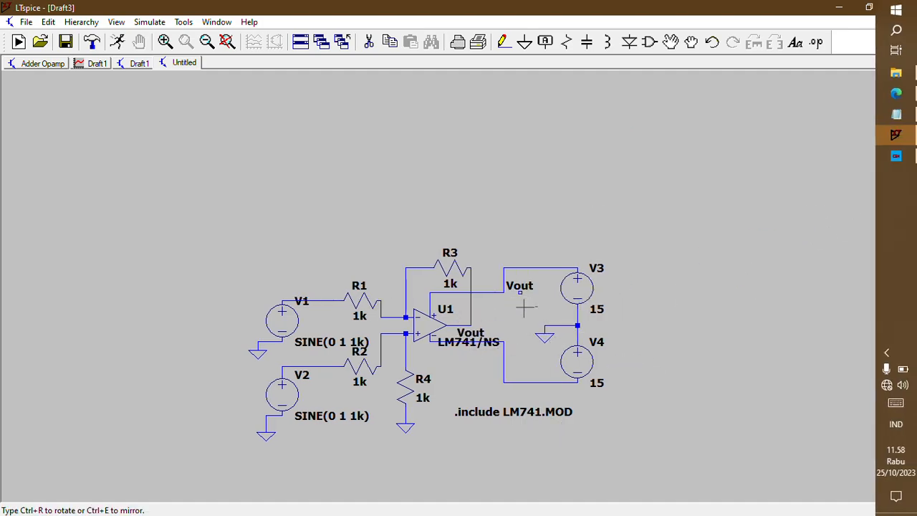
key(Escape)
- Save the schematic under the name Substraction OpAmp in the LTSPICE folder
mouse_move(906, 289)
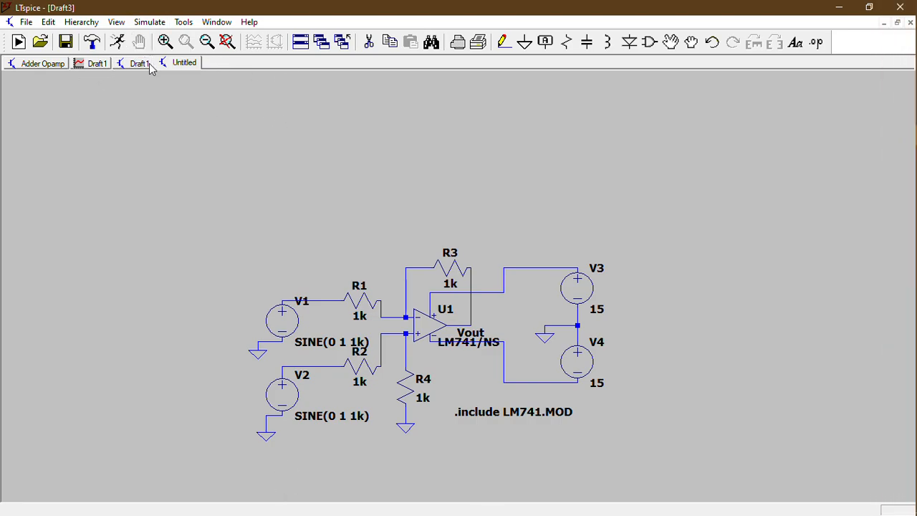
click(27, 22)
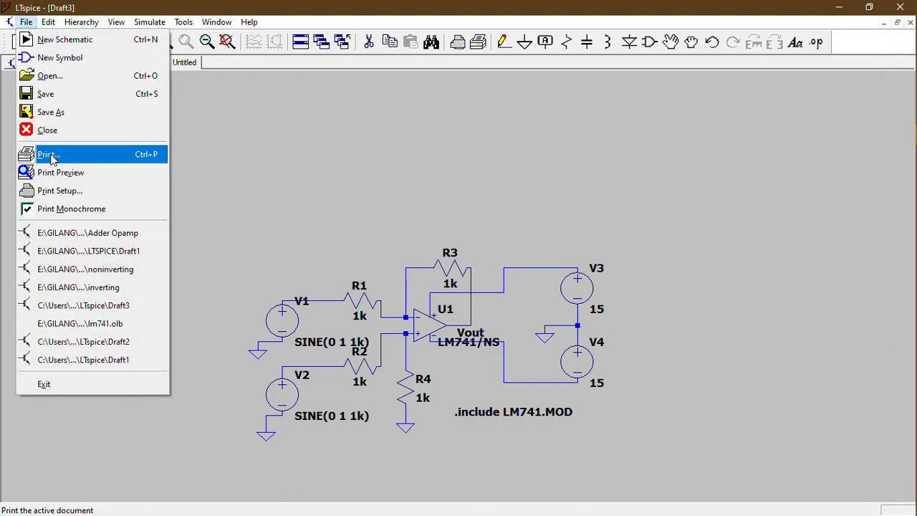
click(62, 113)
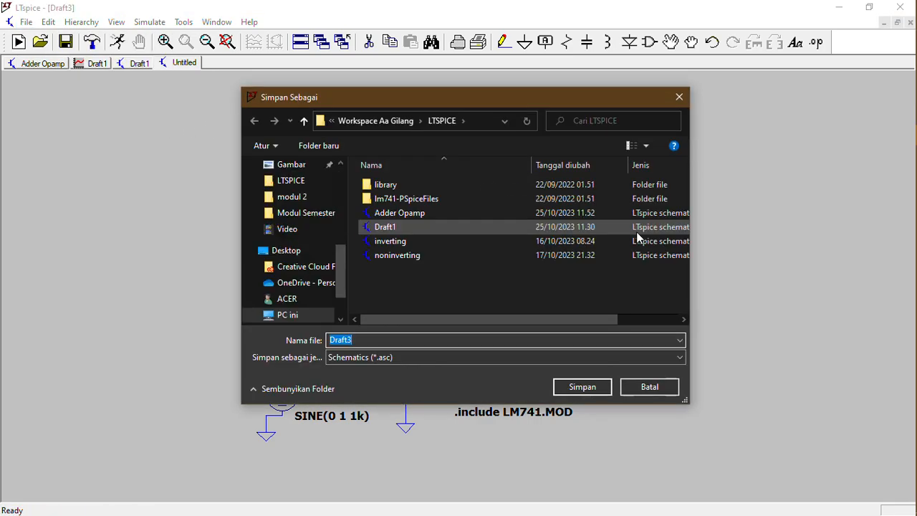
text(Sub)
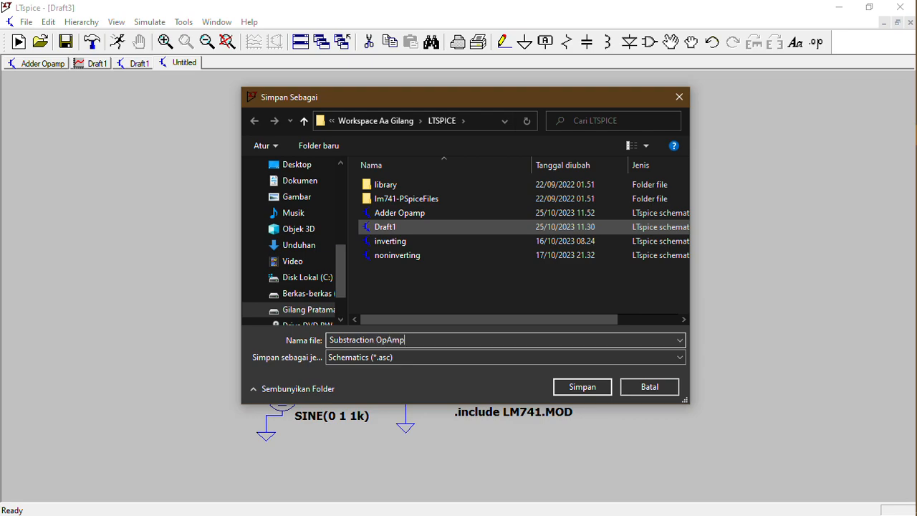
text(straction OpAmp)
key(Return)
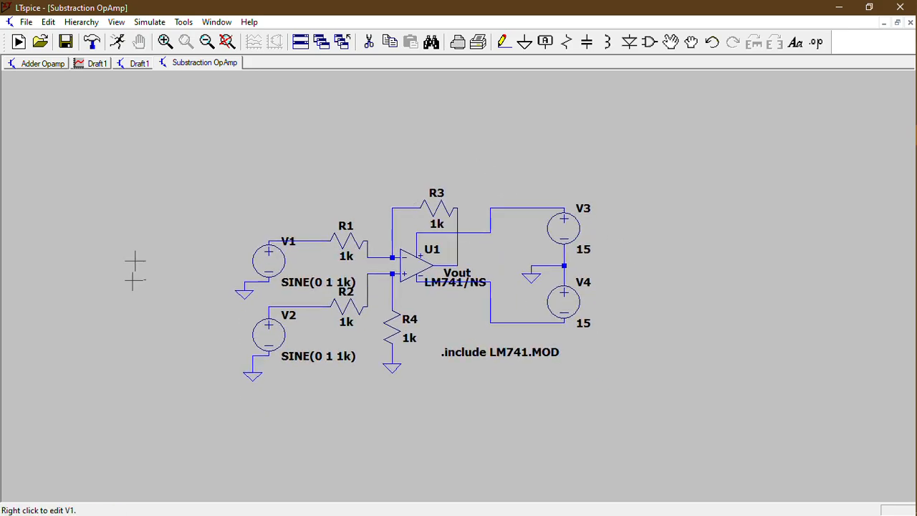
- Run a transient simulation with a 1ms stop time and place its directive below V2
click(120, 42)
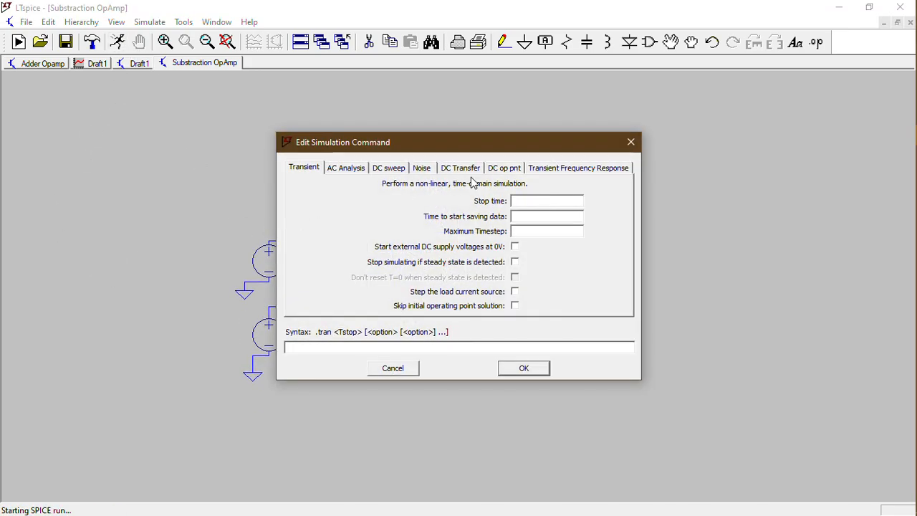
text(1ms)
key(Return)
click(240, 384)
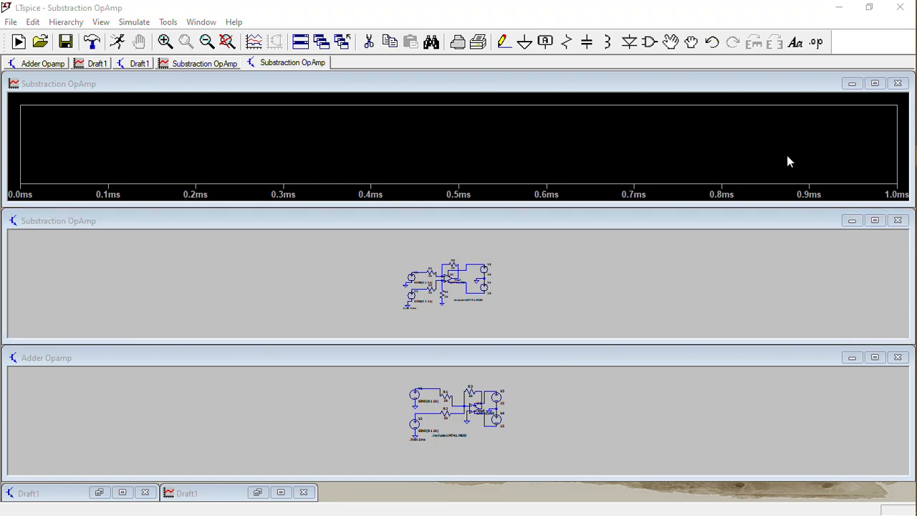
- Minimize the Adder Opamp window and rerun the simulation from the Substraction OpAmp schematic
click(857, 358)
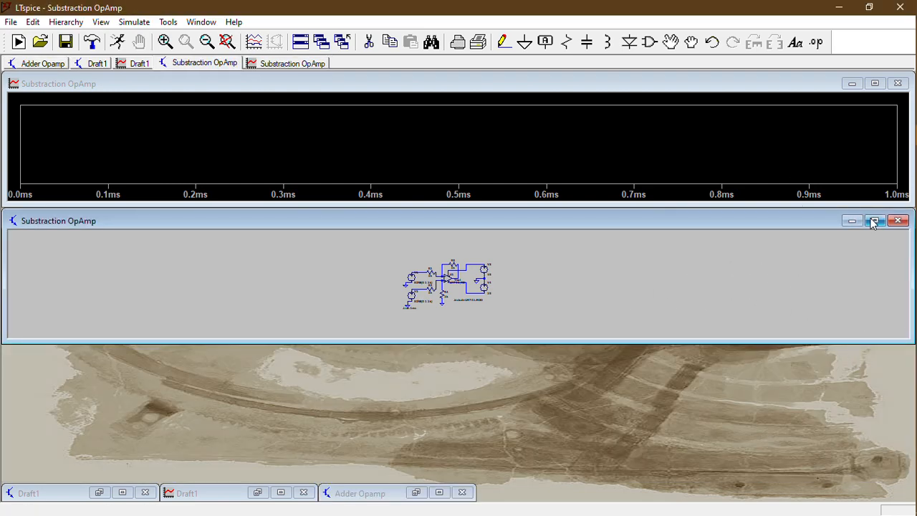
click(874, 85)
click(874, 84)
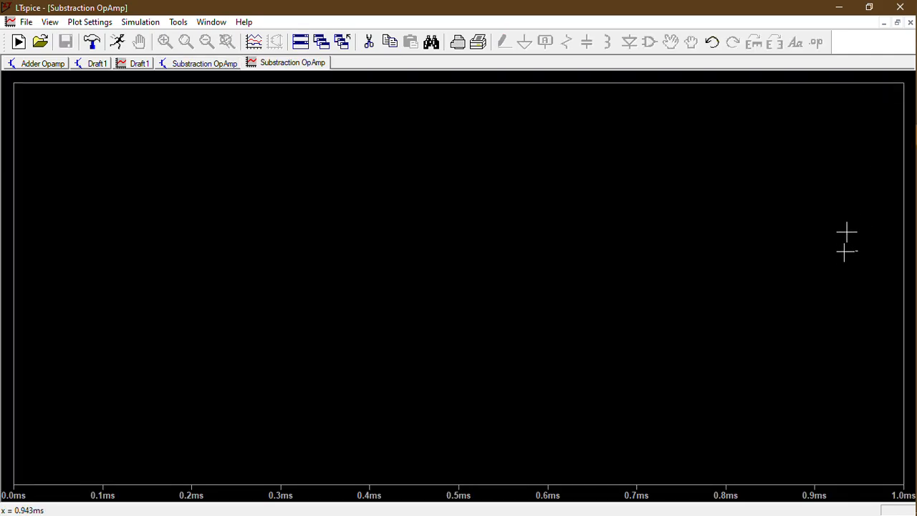
click(188, 63)
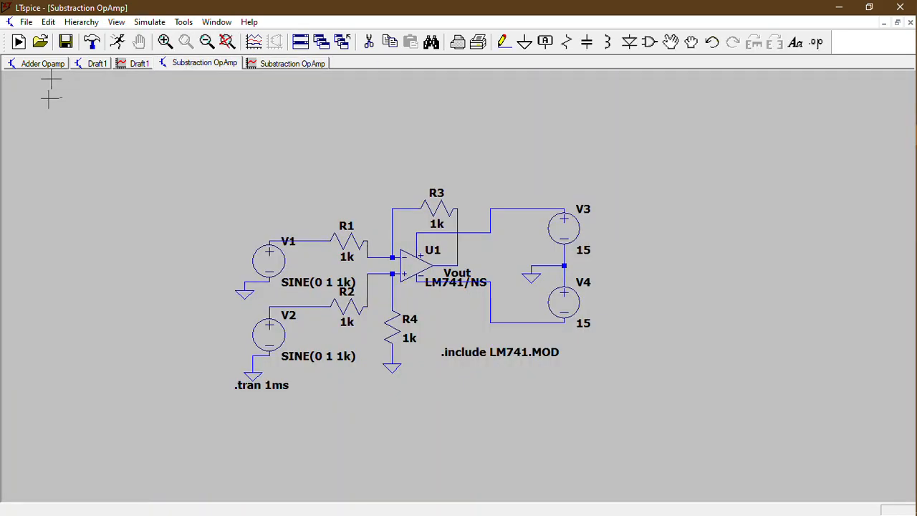
click(117, 42)
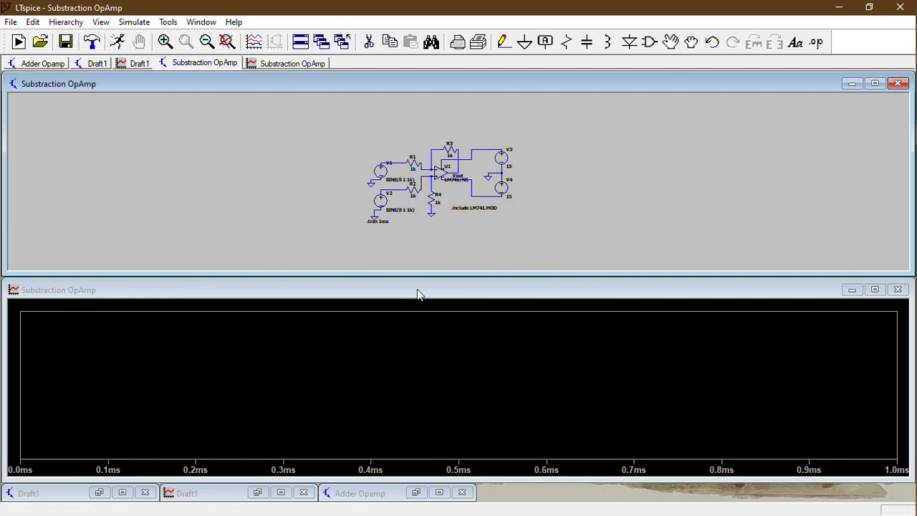
- Plot the voltages at the V1 input, the V2 input and the Vout node
click(384, 160)
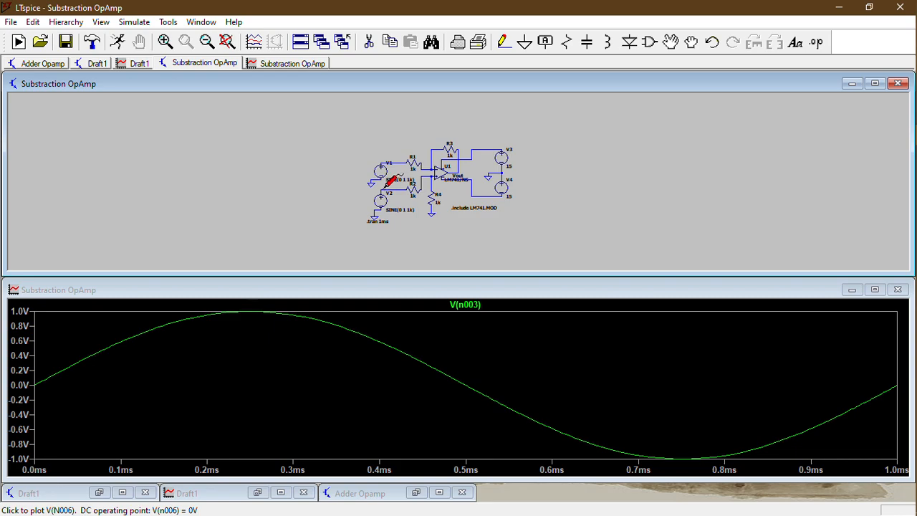
click(388, 181)
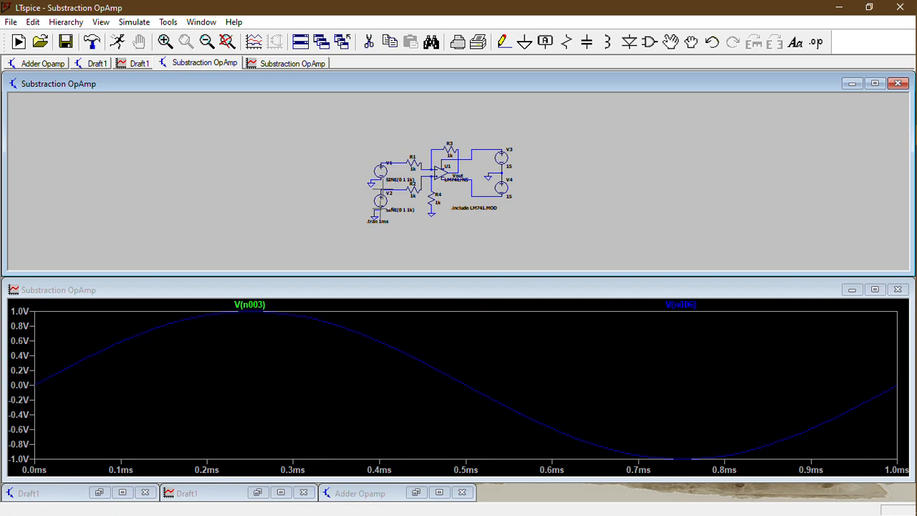
click(462, 167)
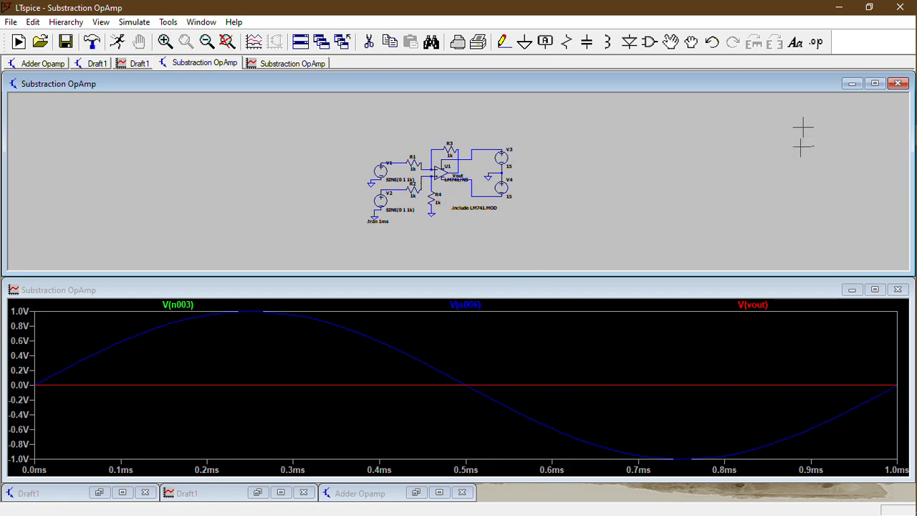
- Close the waveform window, maximize the schematic and set V2's sine amplitude to 2 V
click(897, 290)
click(875, 84)
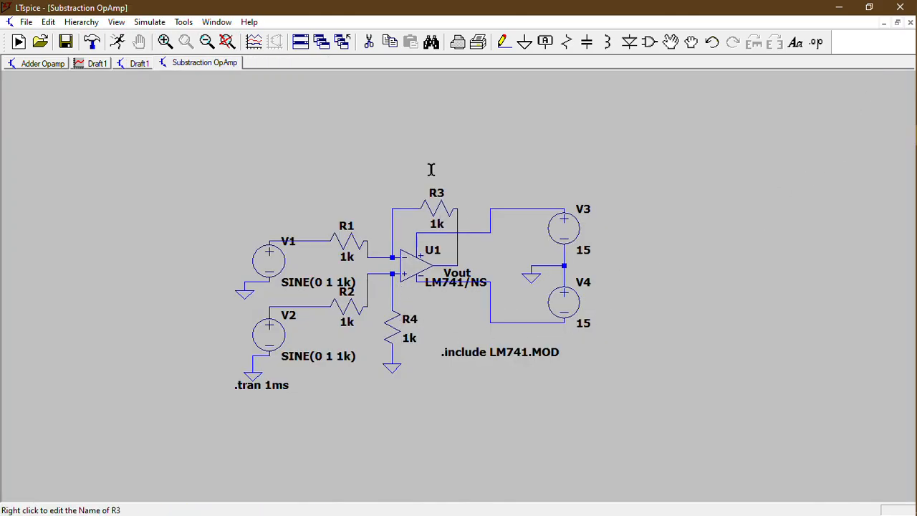
right_click(273, 337)
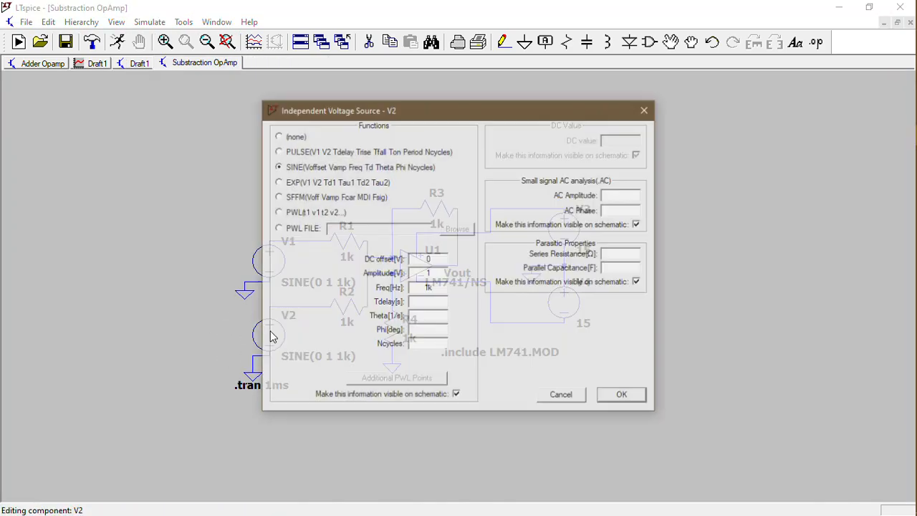
click(444, 270)
text(2)
key(Return)
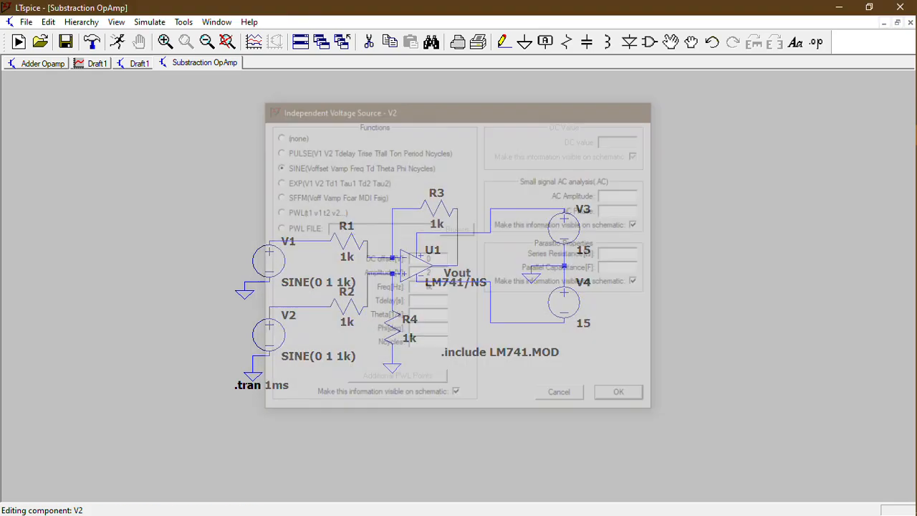
- Rerun the simulation with the changed V2 and plot both input voltages together with Vout
click(117, 42)
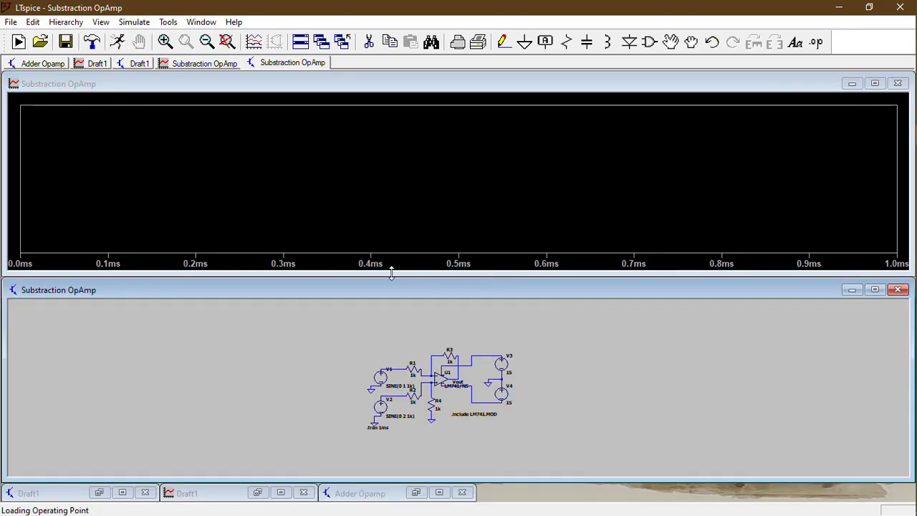
click(397, 367)
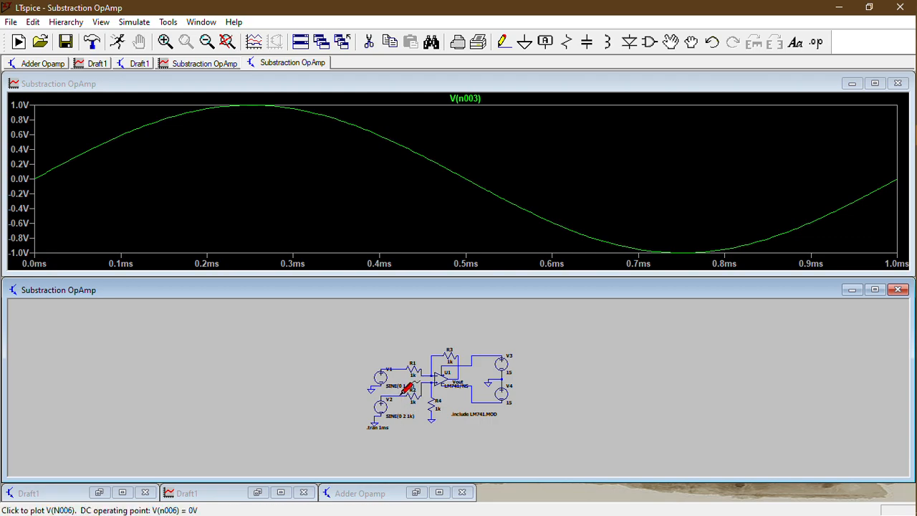
click(406, 389)
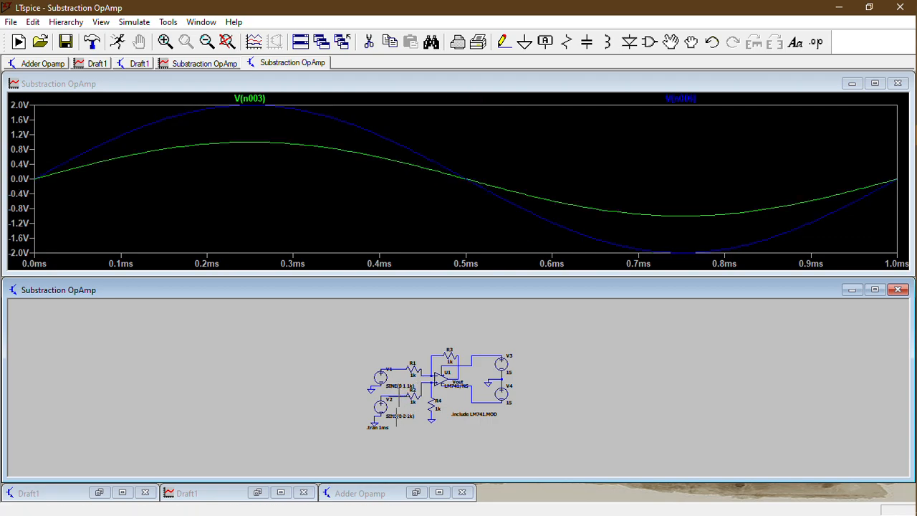
click(463, 373)
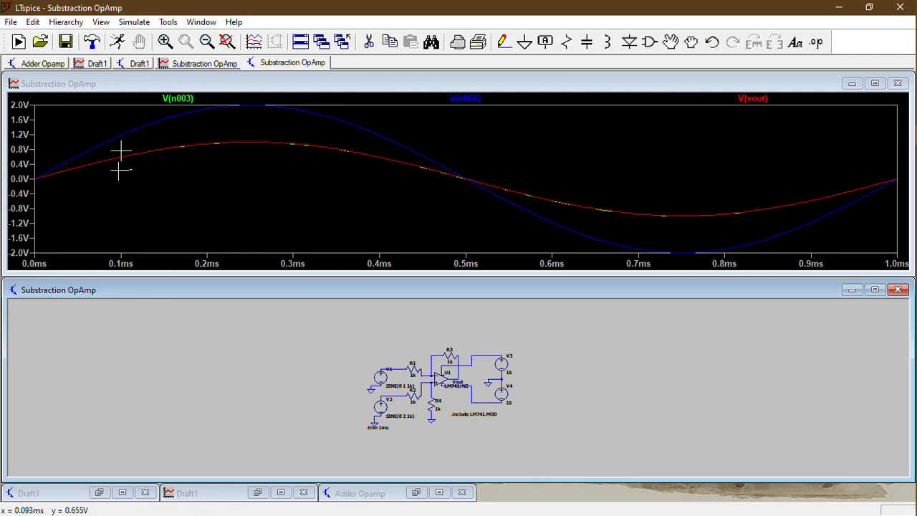
- Zoom in on the plotted curves around the positive peak to compare the Vout trace with the V1 input
click(134, 127)
drag(134, 127, 287, 156)
drag(118, 137, 593, 192)
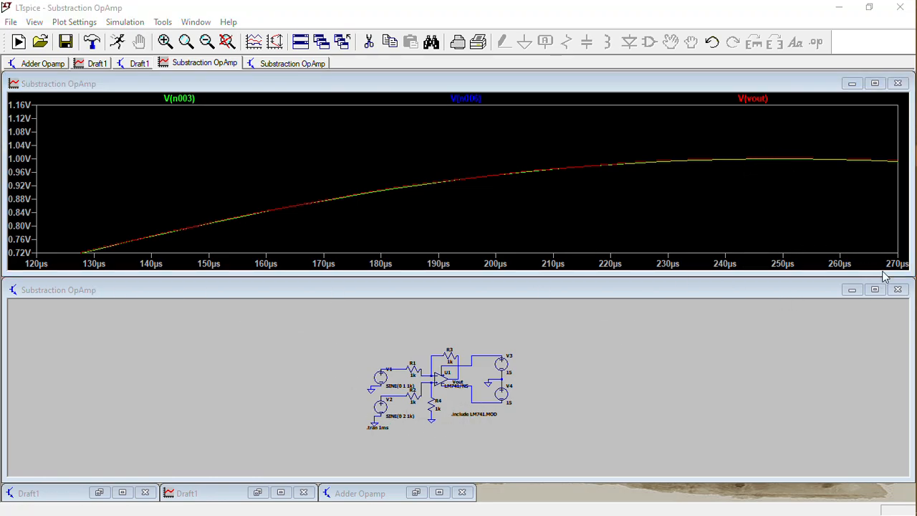
- Close the waveform window and create a new blank schematic in a maximized window
click(897, 83)
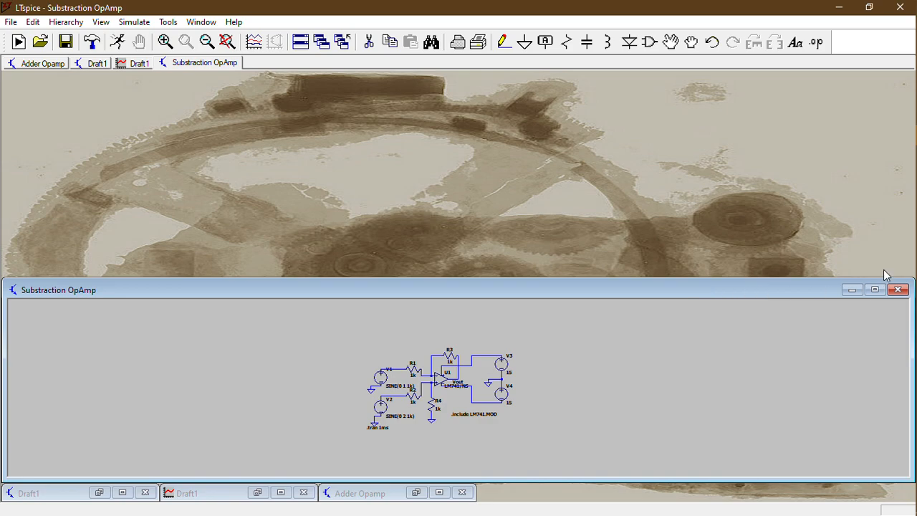
click(875, 290)
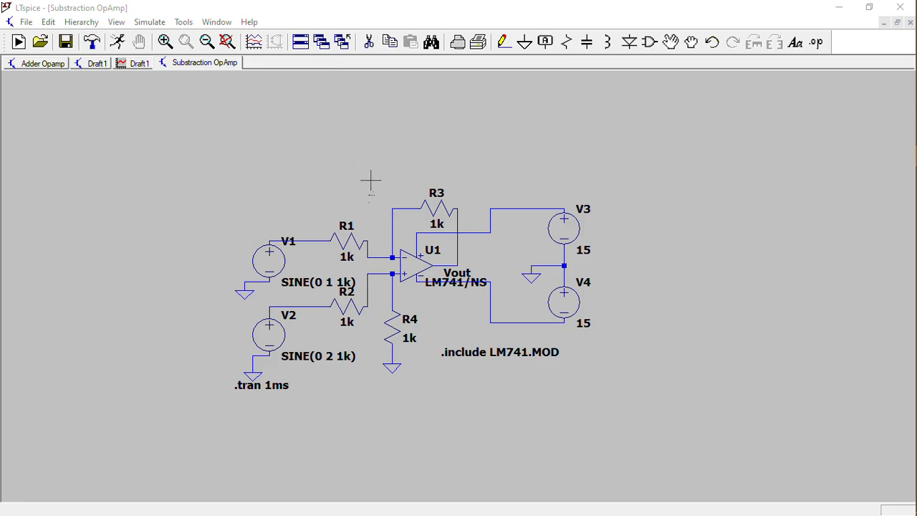
key(ctrl+n)
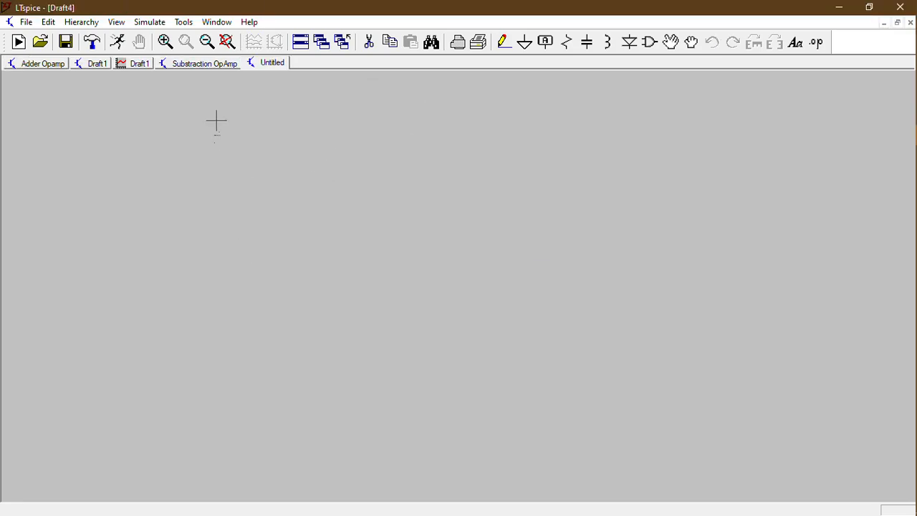
- Place three voltage sources: one for the input and two stacked vertically for the op-amp supplies
click(649, 42)
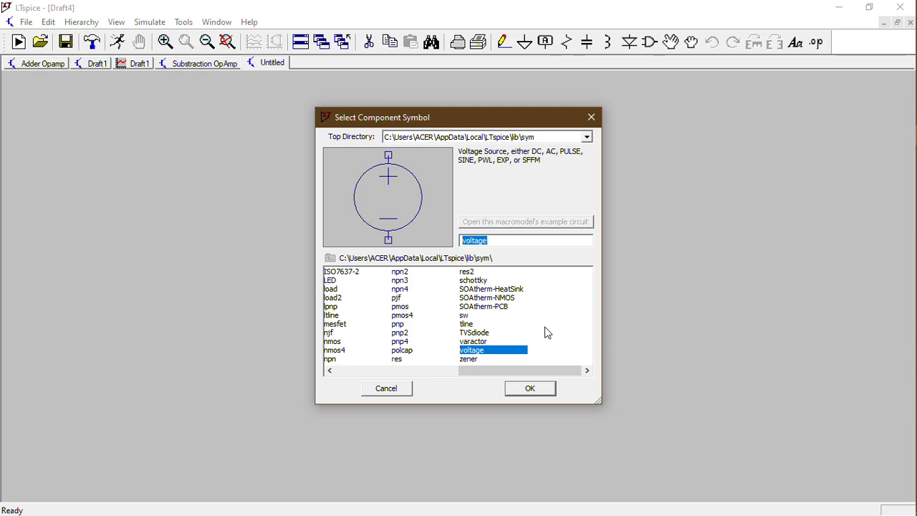
click(536, 395)
click(218, 322)
scroll(350, 236, up, 1)
scroll(379, 235, down, 3)
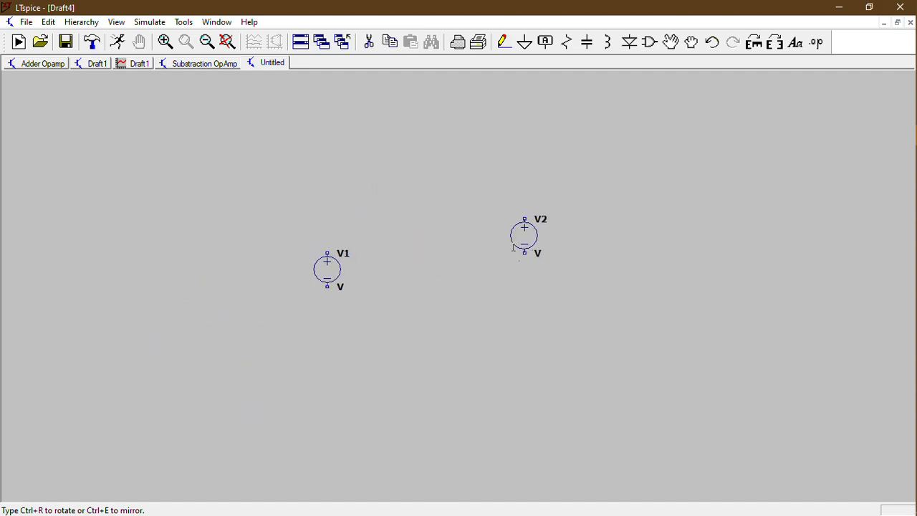
click(551, 236)
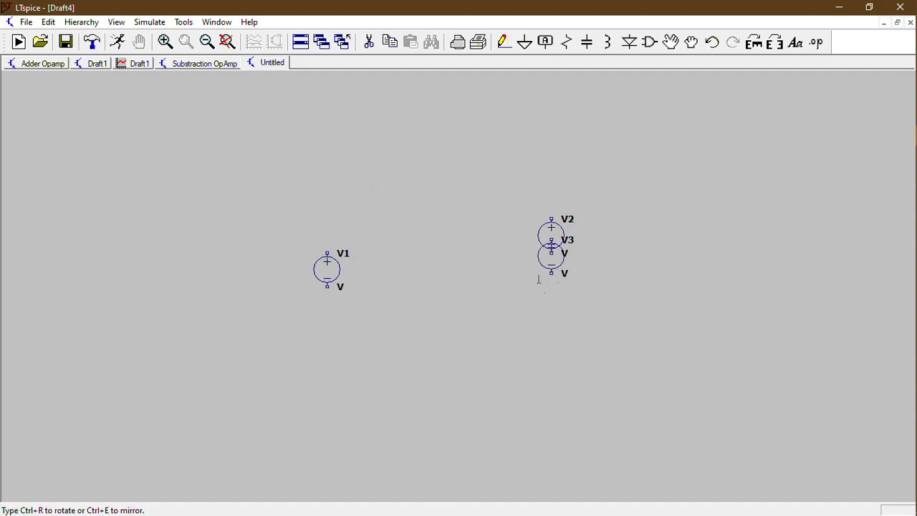
click(545, 309)
key(Escape)
- Place an opamp2 symbol from the OpAmps library between the input source and the supply sources
click(649, 42)
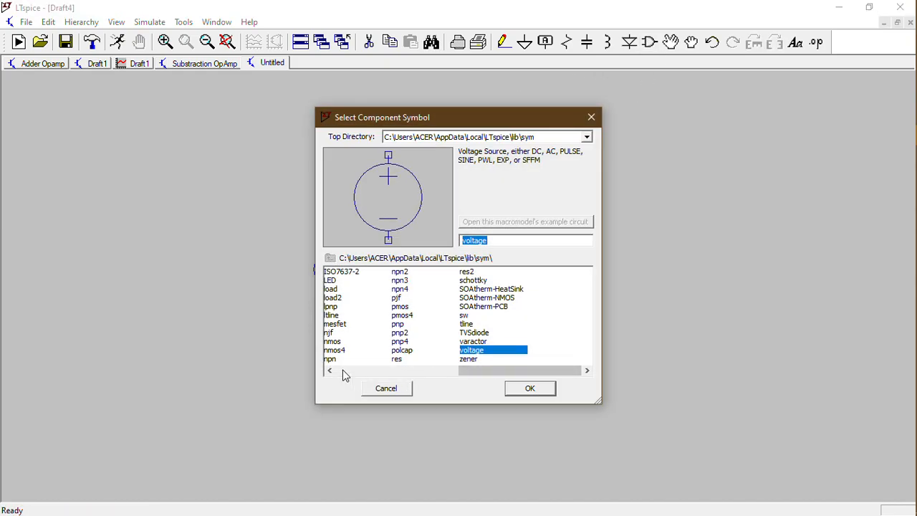
click(339, 371)
click(343, 342)
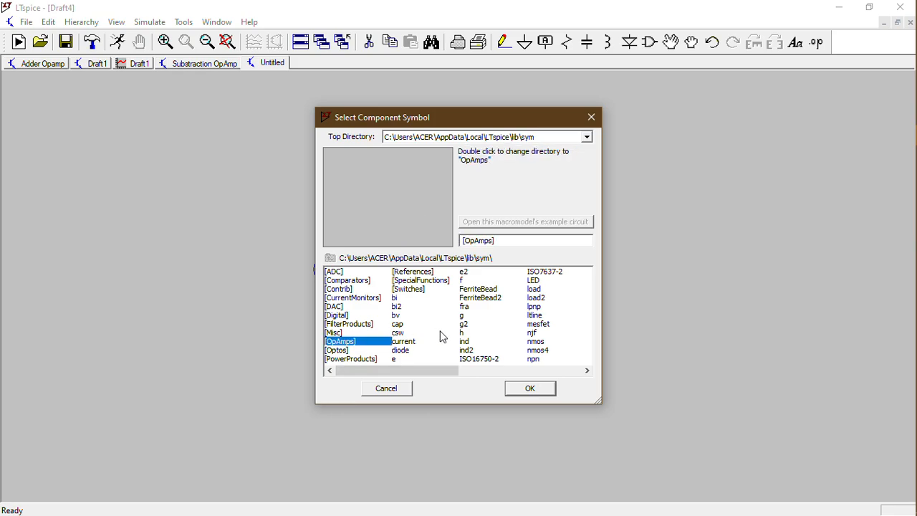
click(523, 389)
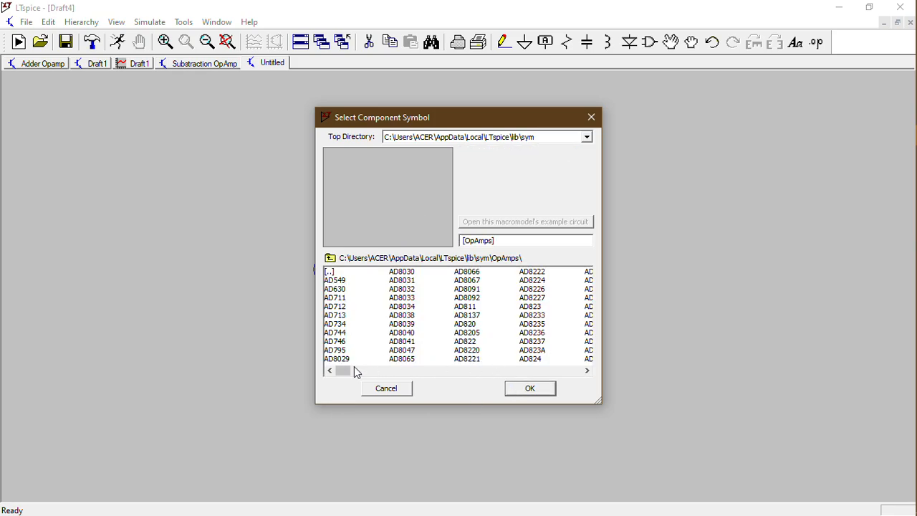
drag(363, 370, 578, 366)
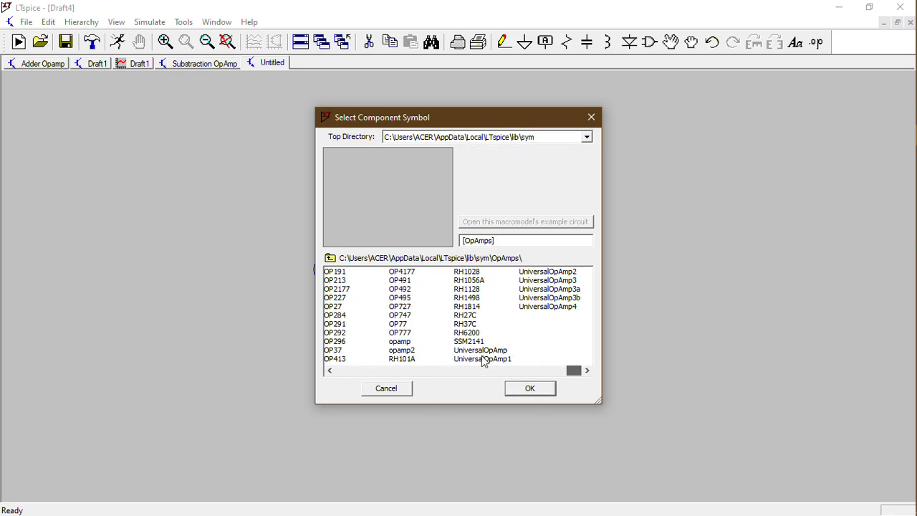
click(411, 353)
click(528, 388)
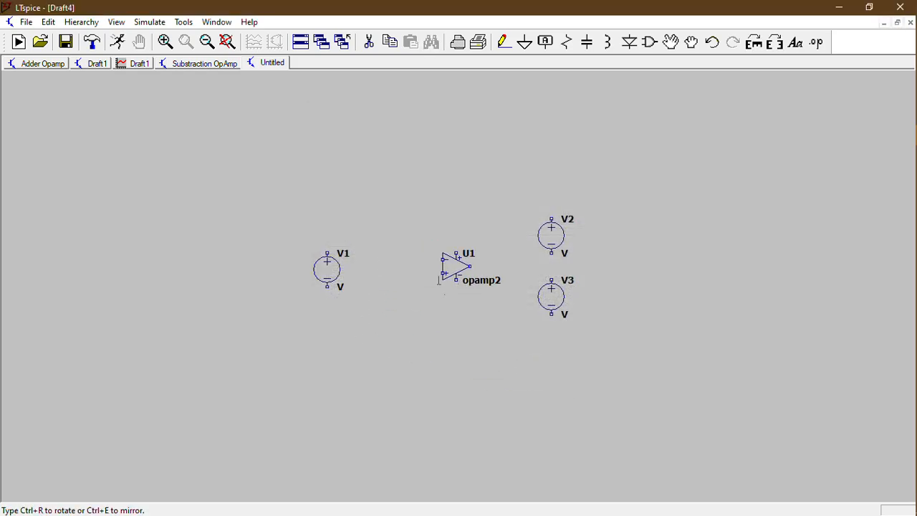
click(439, 279)
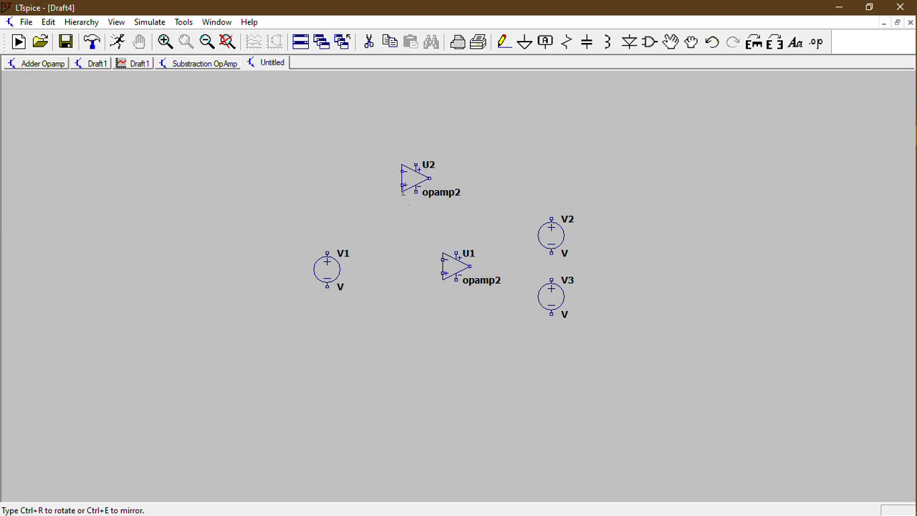
key(Escape)
- Place a horizontal capacitor above the op-amp and a horizontal resistor between V1 and the op-amp
click(586, 41)
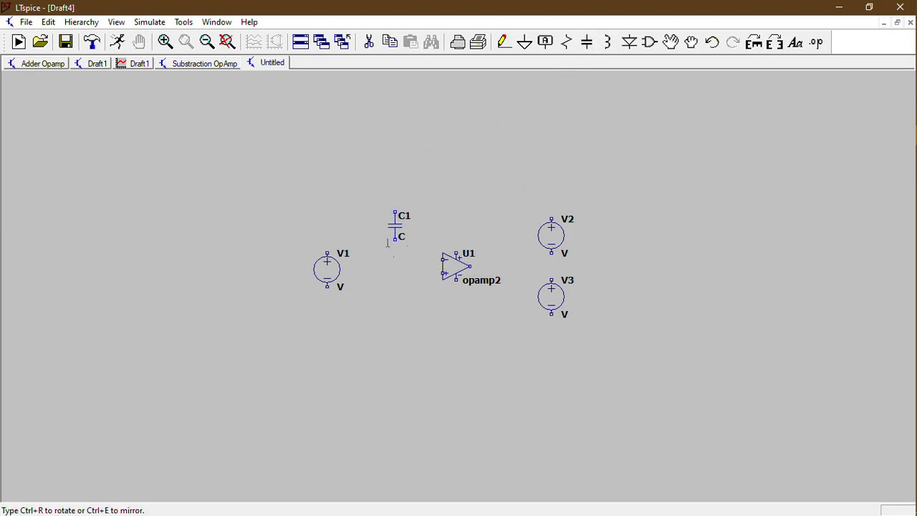
key(ctrl+r)
click(453, 229)
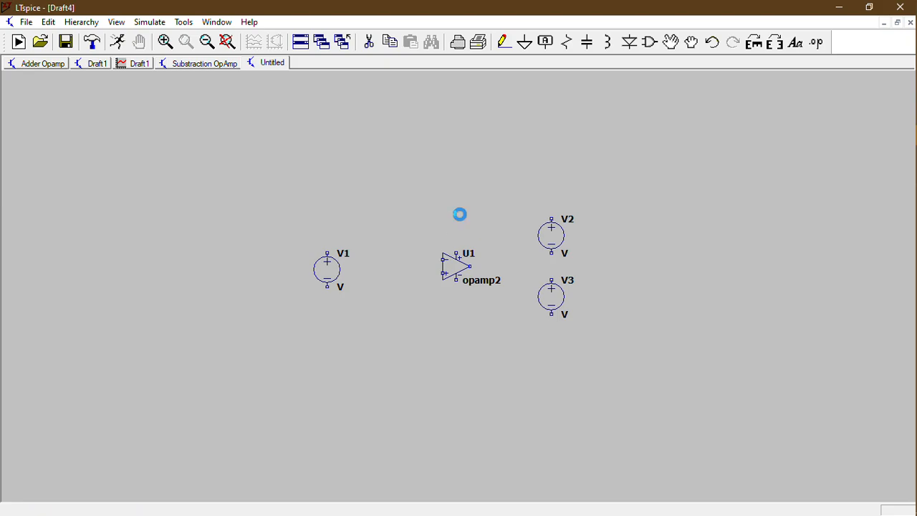
key(Escape)
click(565, 42)
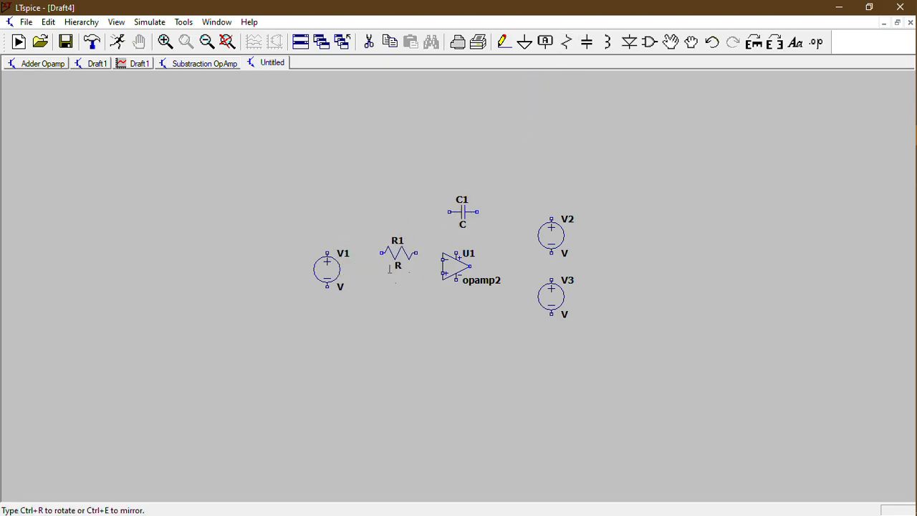
click(387, 269)
key(Escape)
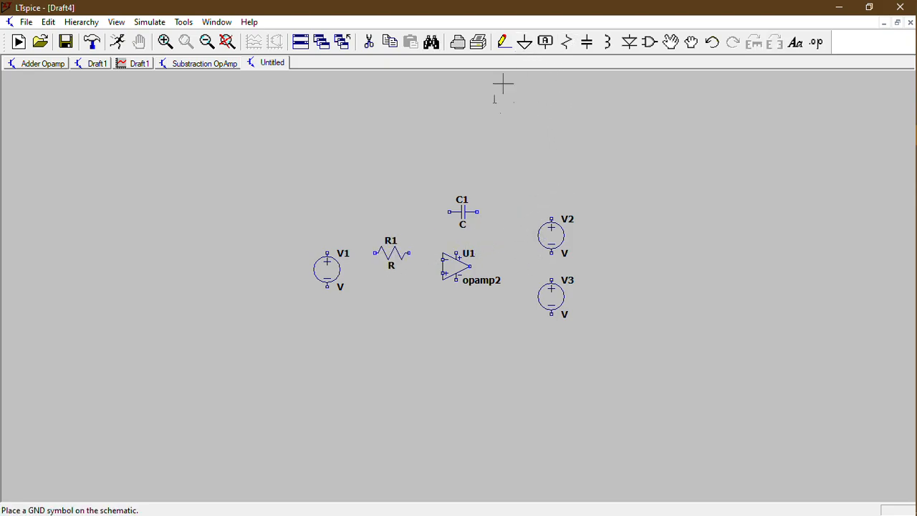
- Wire V1 through R1 to the inverting input and connect C1 as feedback from that node to the output
click(504, 46)
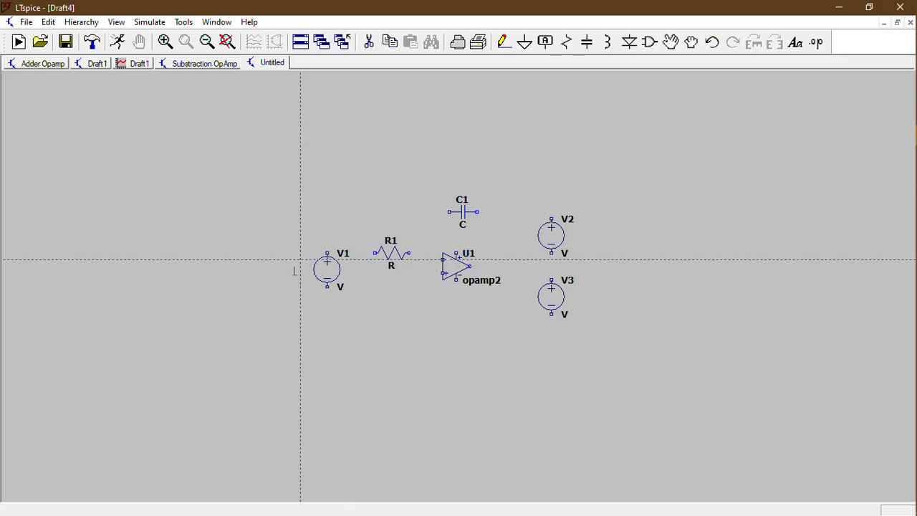
click(328, 253)
click(375, 253)
click(409, 253)
click(443, 259)
click(429, 259)
click(450, 212)
click(490, 266)
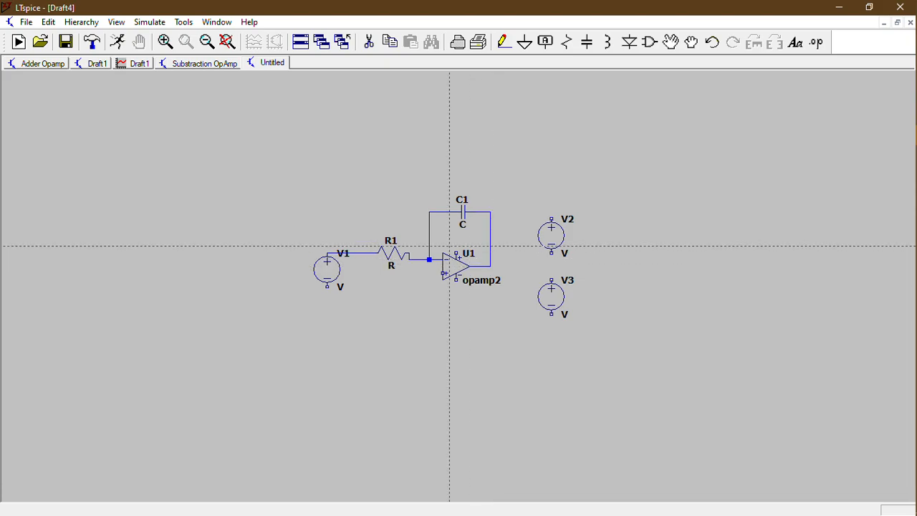
- Wire the op-amp's supply pins to V2's positive and V3's negative terminals, and join V2 and V3 in series
click(455, 253)
click(503, 219)
click(551, 218)
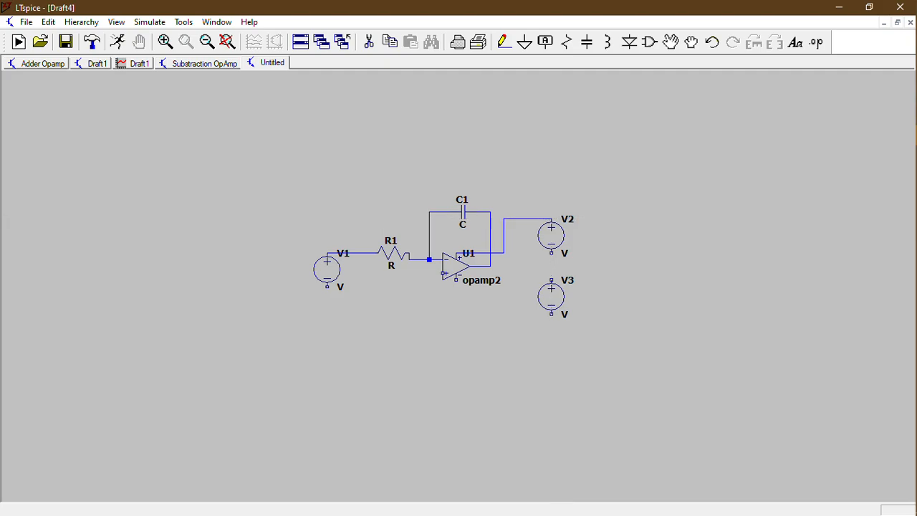
click(455, 280)
click(503, 279)
click(504, 313)
click(552, 313)
click(545, 259)
- Place ground symbols below V1, below the non-inverting input and beside the V2–V3 junction
click(525, 43)
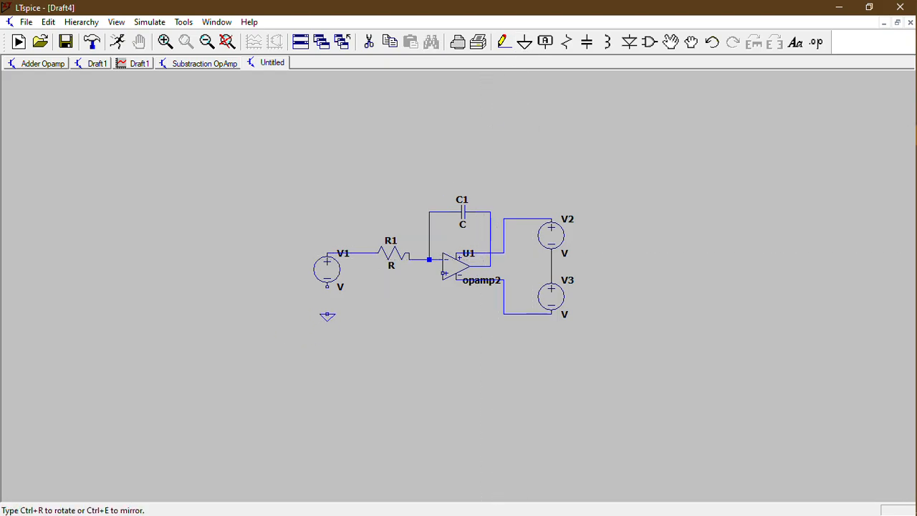
click(328, 306)
click(429, 294)
click(525, 266)
key(Escape)
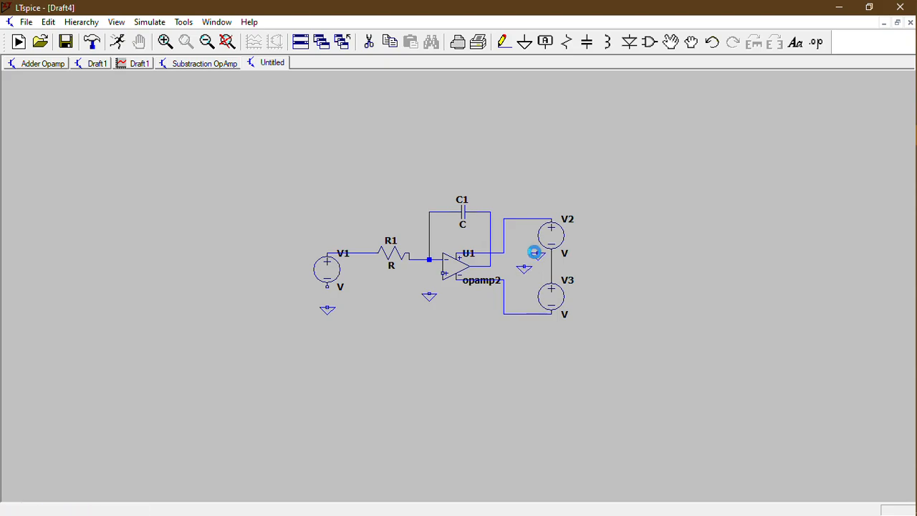
- Wire the three grounds to the non-inverting input, V1's negative terminal and the V2–V3 junction
click(505, 43)
click(429, 294)
click(443, 273)
click(327, 308)
click(328, 283)
click(524, 260)
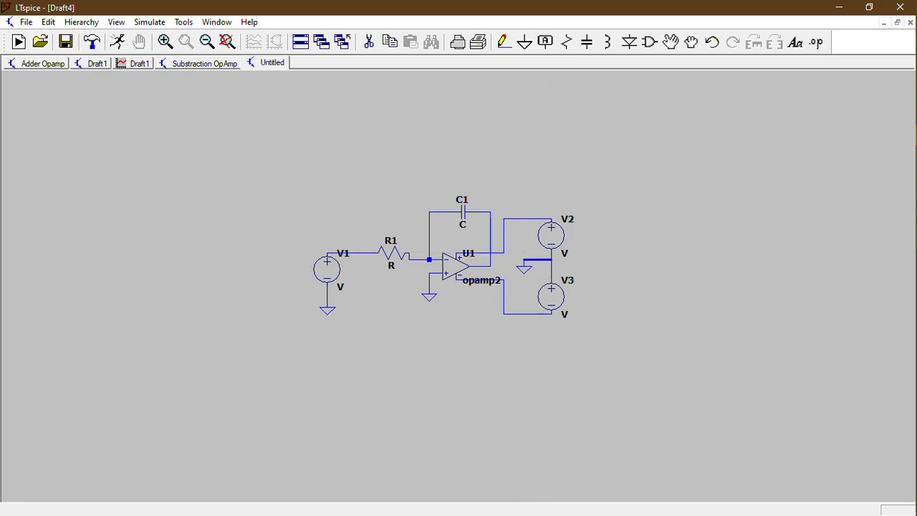
click(551, 260)
key(Escape)
- Set the supply sources V2 and V3 to 15 V DC each
right_click(552, 241)
text(15)
key(Return)
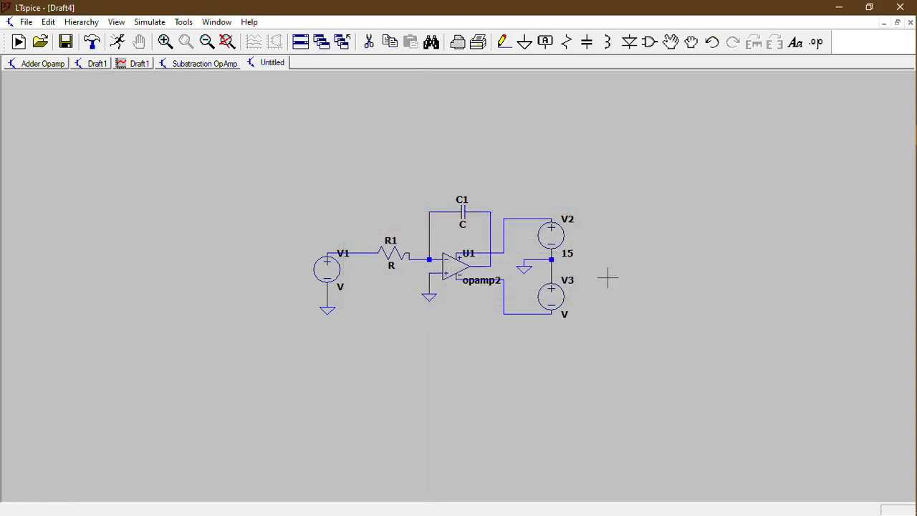
right_click(558, 304)
text(15)
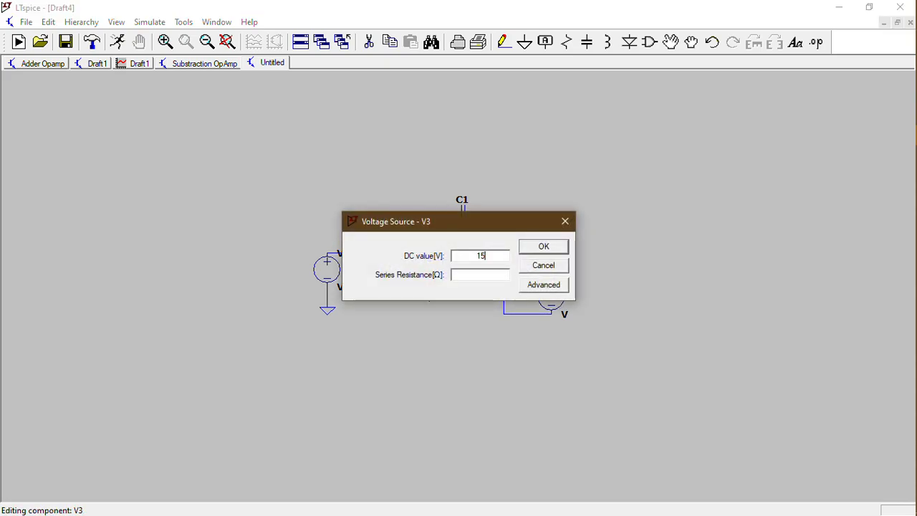
key(Return)
- Configure V1 as a sine source with 0 V DC offset, 1 V amplitude and 1k Hz frequency
right_click(341, 268)
click(528, 287)
click(277, 166)
text(0)
click(424, 273)
text(1 )
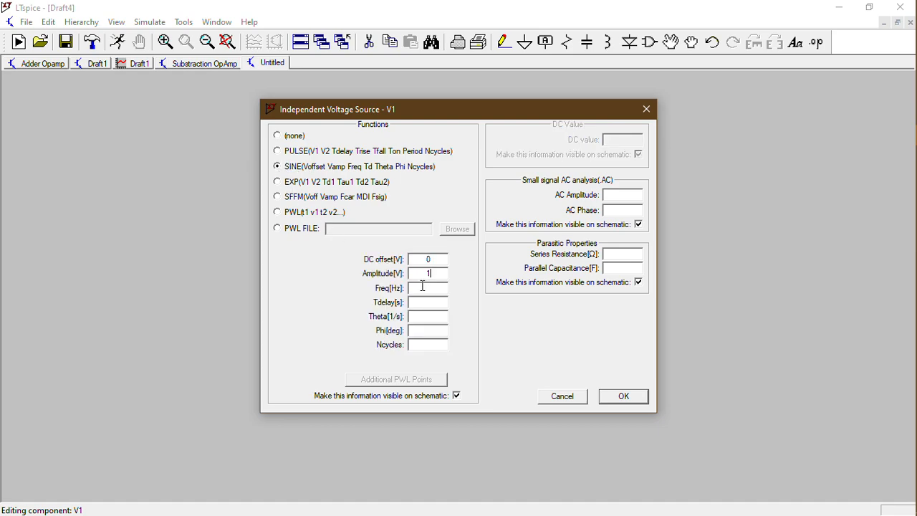
text(1k)
key(Return)
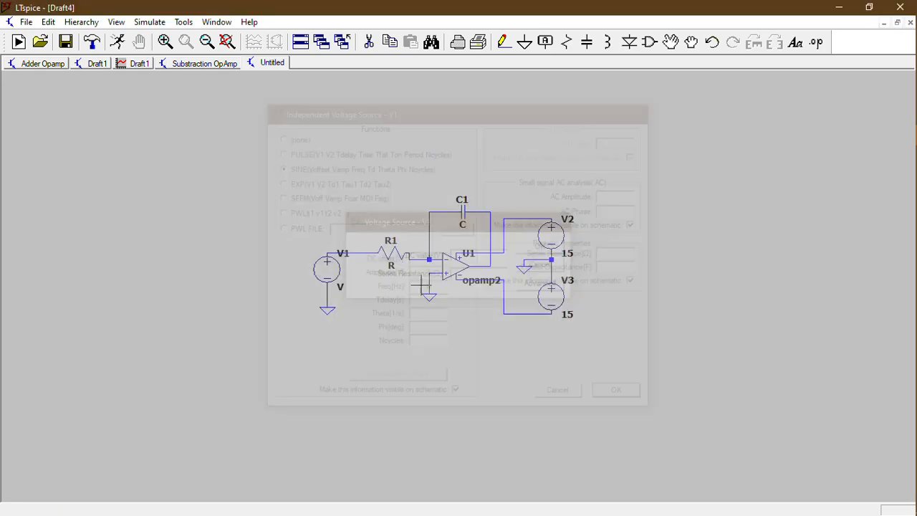
- Set R1's resistance to 1k and C1's capacitance to 0,0000001
right_click(400, 255)
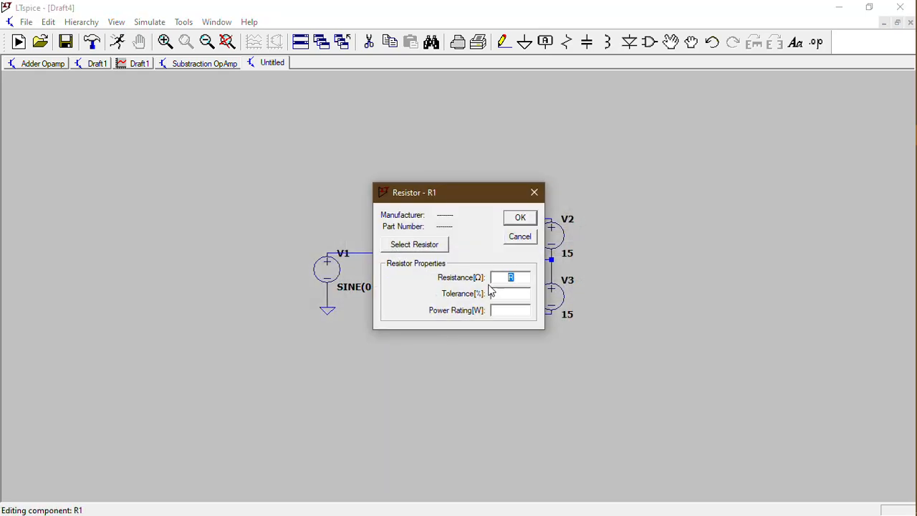
text(1k)
key(Return)
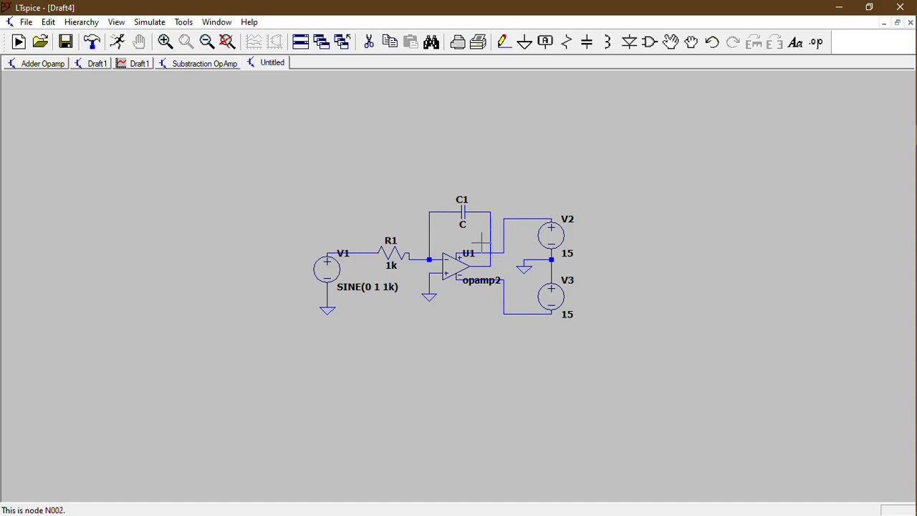
right_click(476, 215)
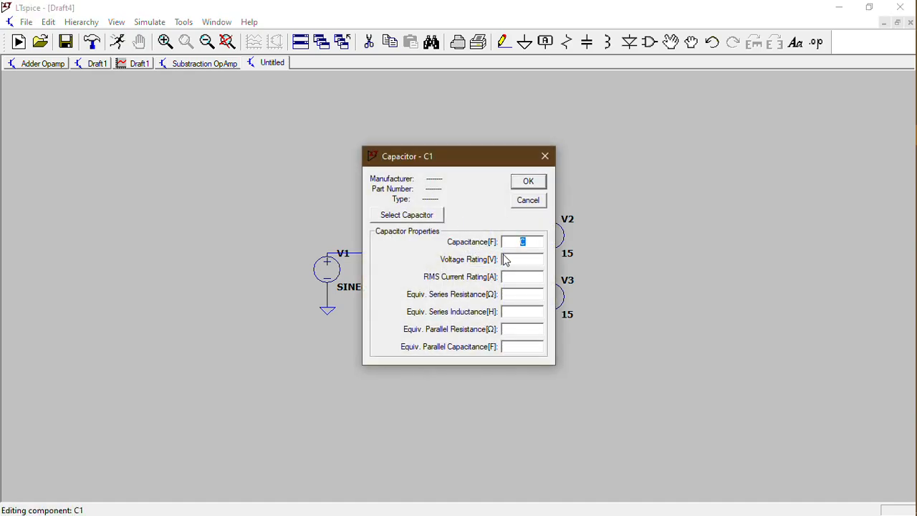
text(0,0000)
text(0)
text(0)
key(BackSpace)
text(01)
key(Return)
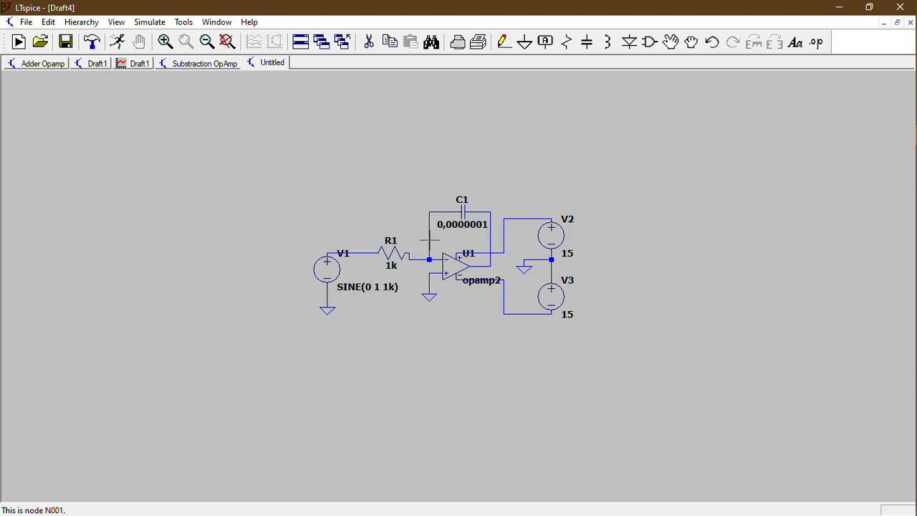
- Correct C1's capacitance to 0,000001
right_click(459, 224)
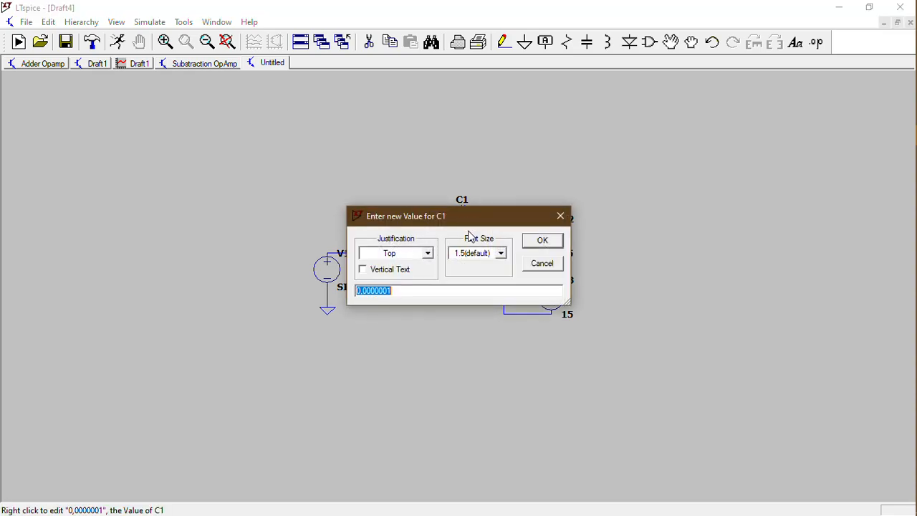
click(394, 291)
key(Return)
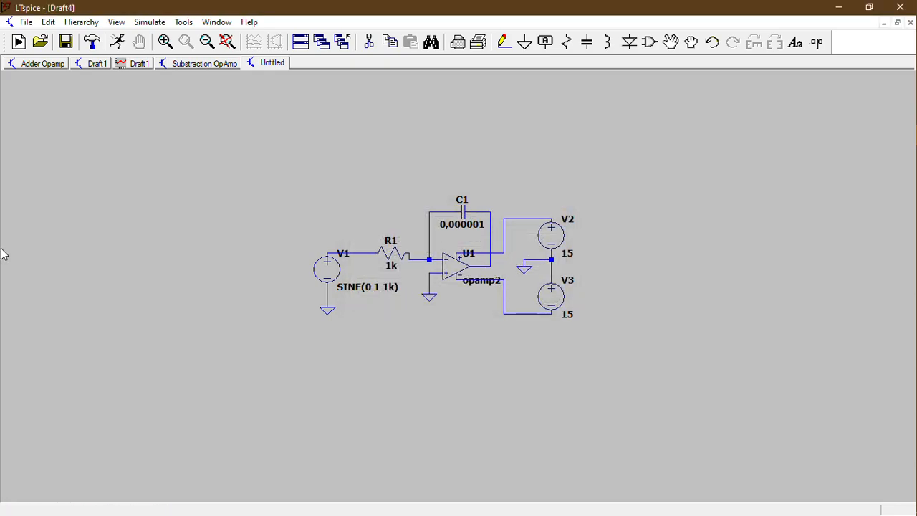
right_click(464, 209)
click(528, 180)
- Add the SPICE directive .include LM741.MOD below the circuit, between V1 and the op-amp's ground
click(816, 42)
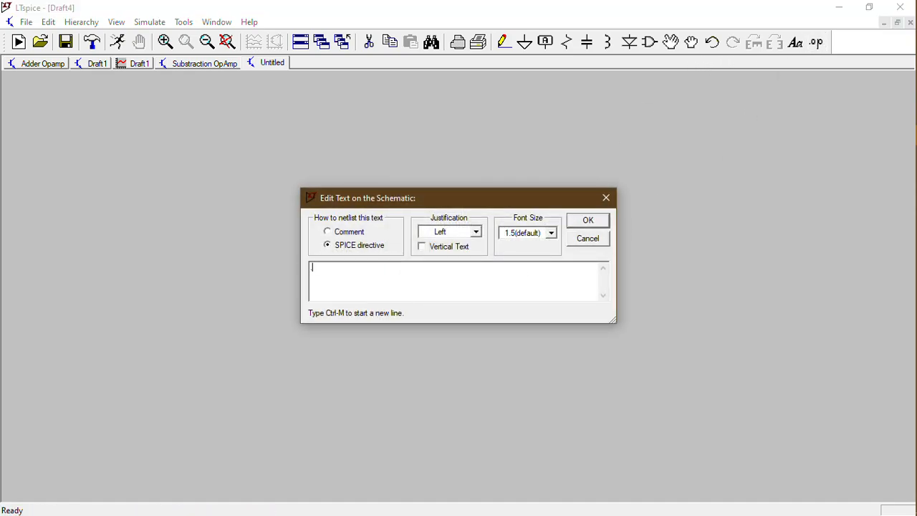
text(.include)
text(LM741.MOD)
key(Return)
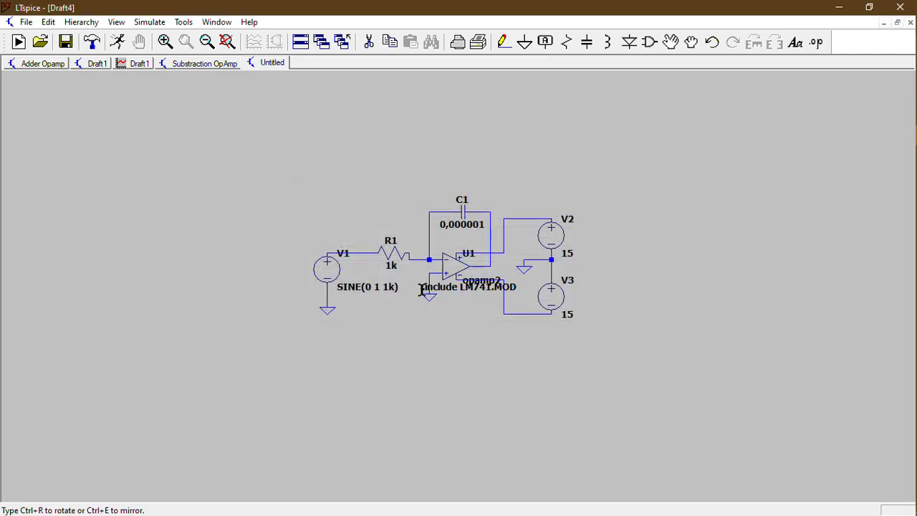
click(350, 318)
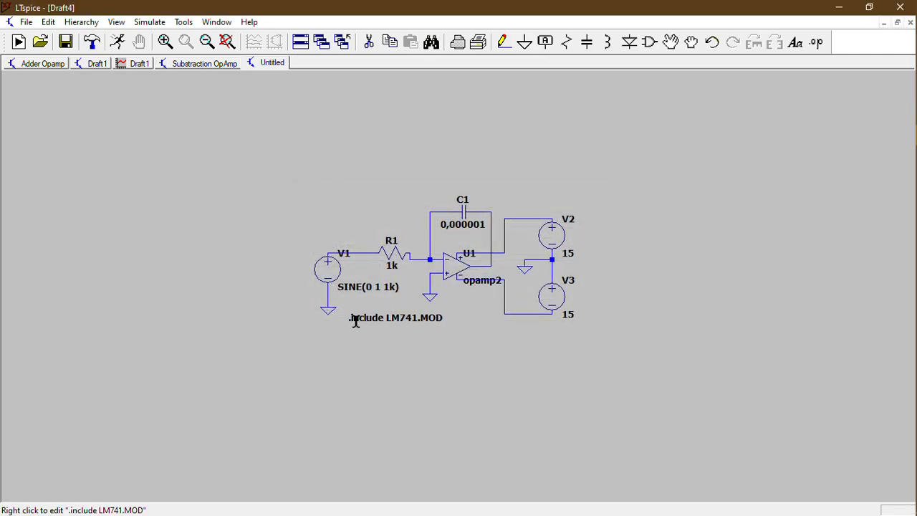
- Set the value of op-amp U1 to LM741/NS
right_click(484, 283)
text(LM741/NS)
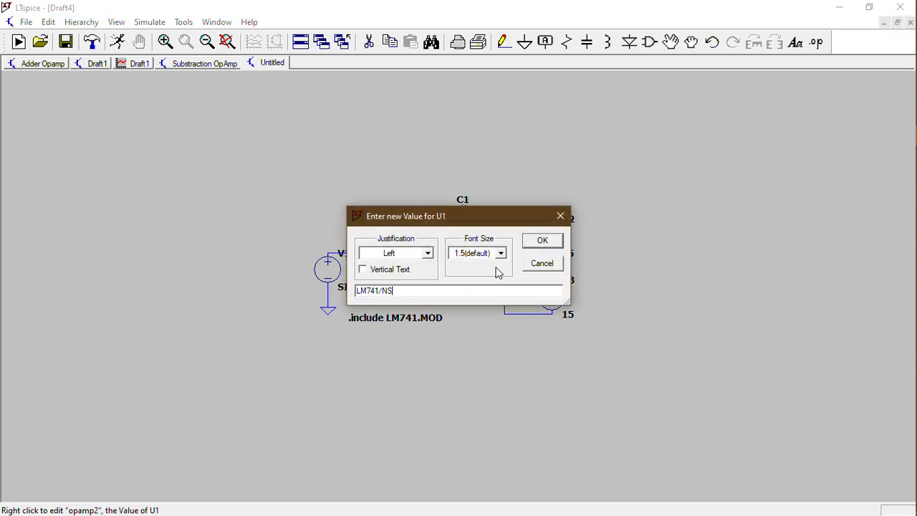
click(546, 242)
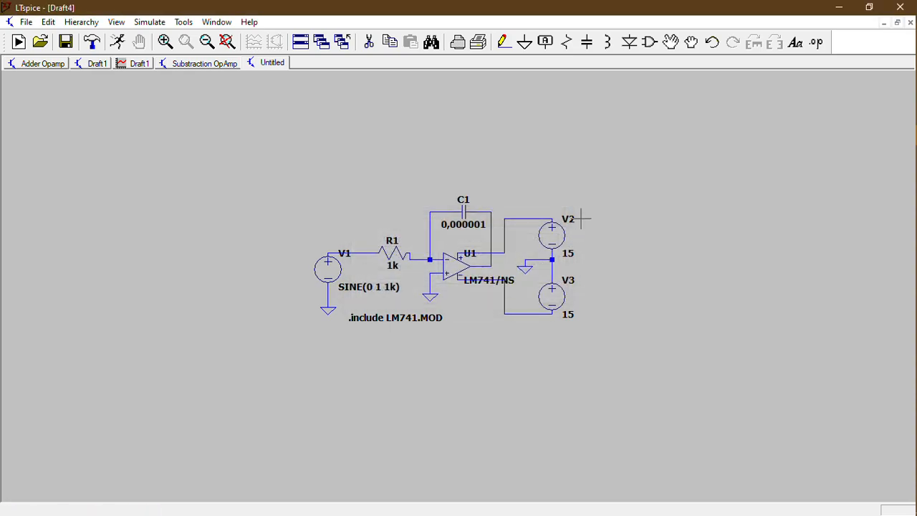
- Label the op-amp's output node Vout
click(546, 43)
text(Vout)
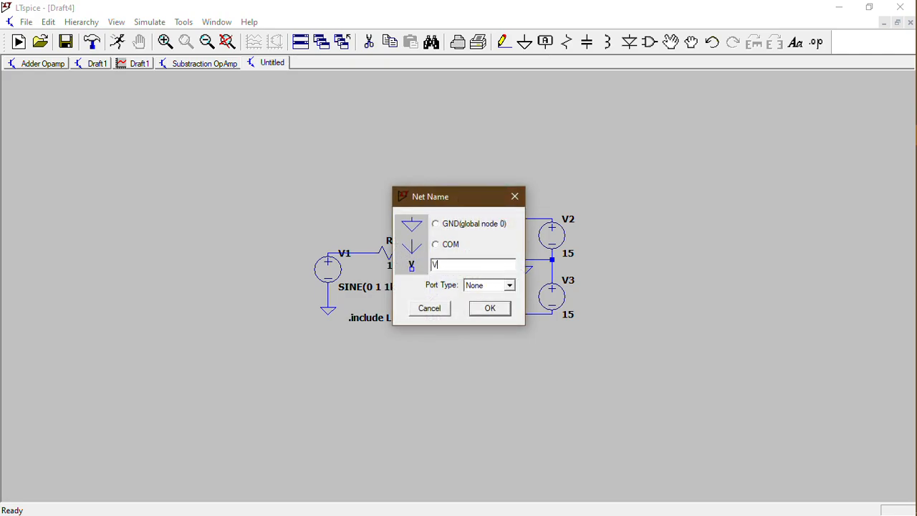
key(Return)
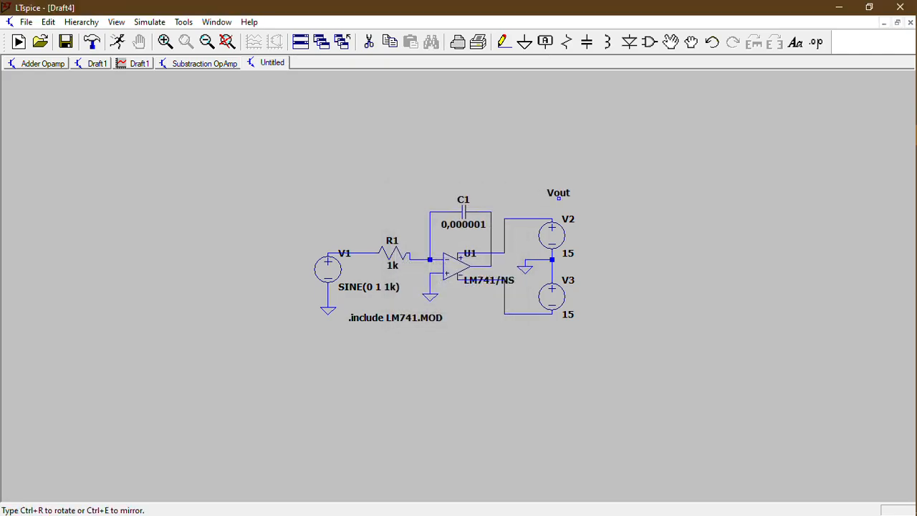
click(491, 265)
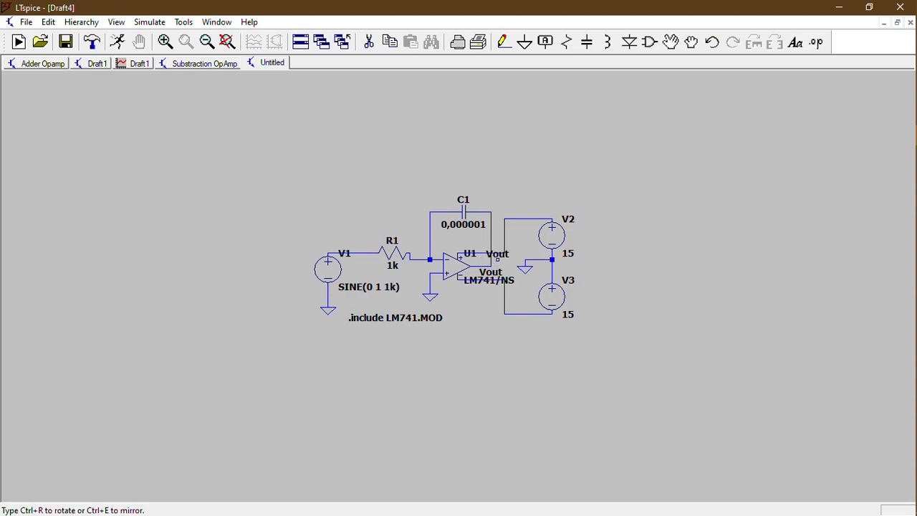
right_click(499, 188)
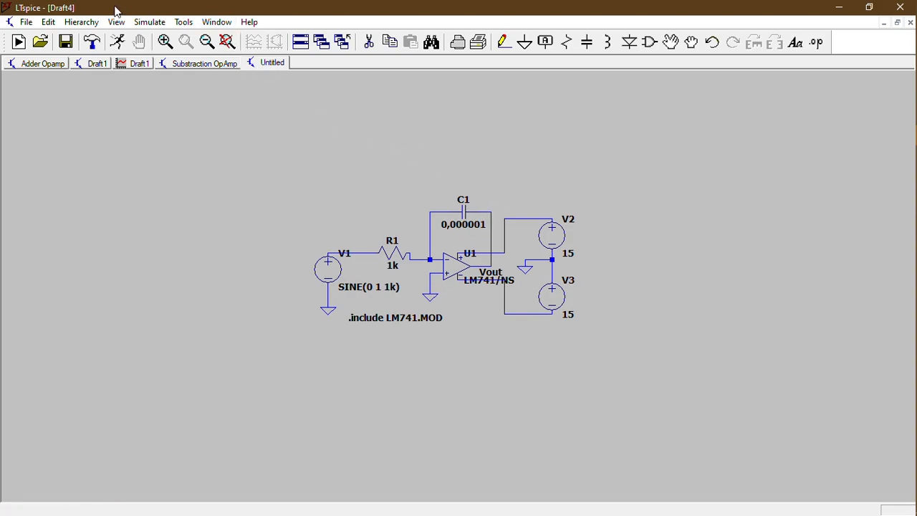
- Save the schematic as Integrating OpAmp in the LTSPICE folder
click(25, 21)
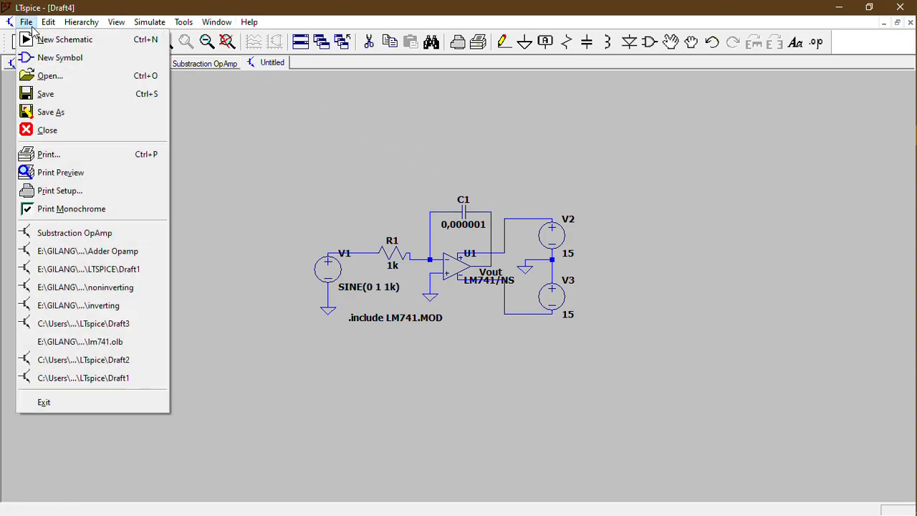
click(92, 113)
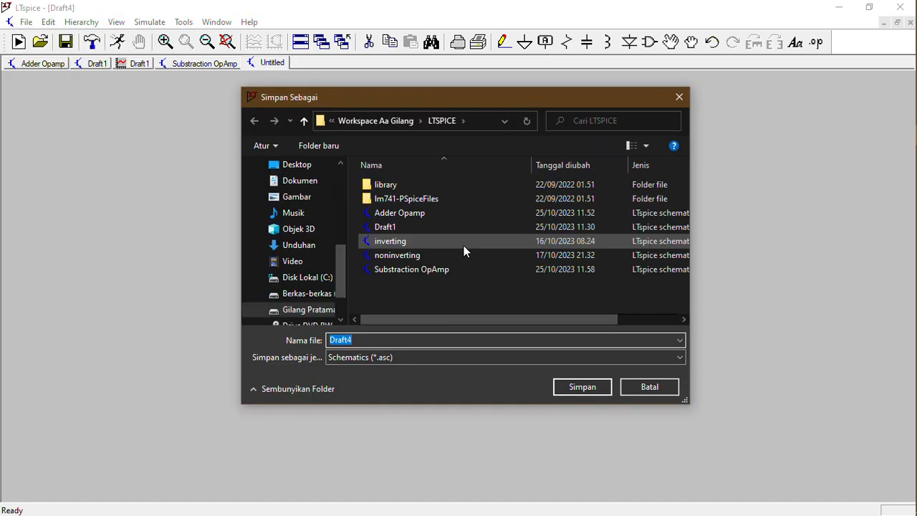
text(Integ)
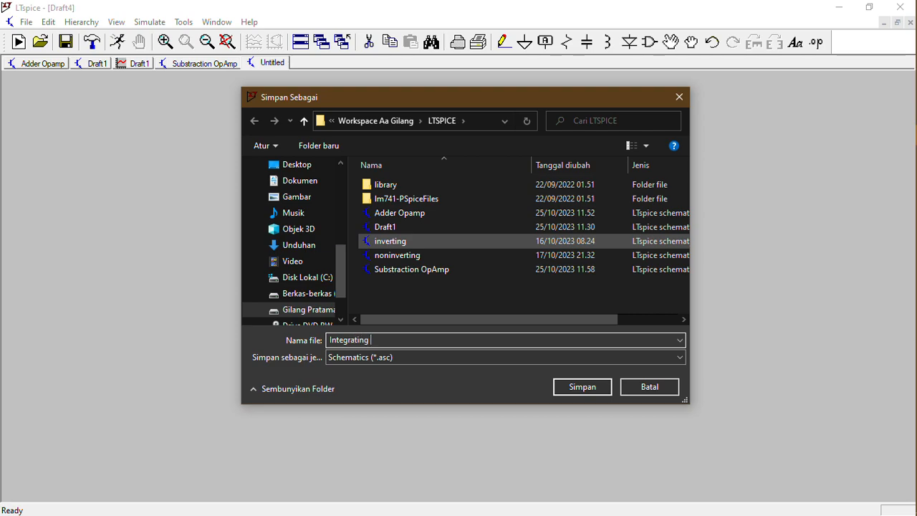
text(rating OpAmp)
key(Return)
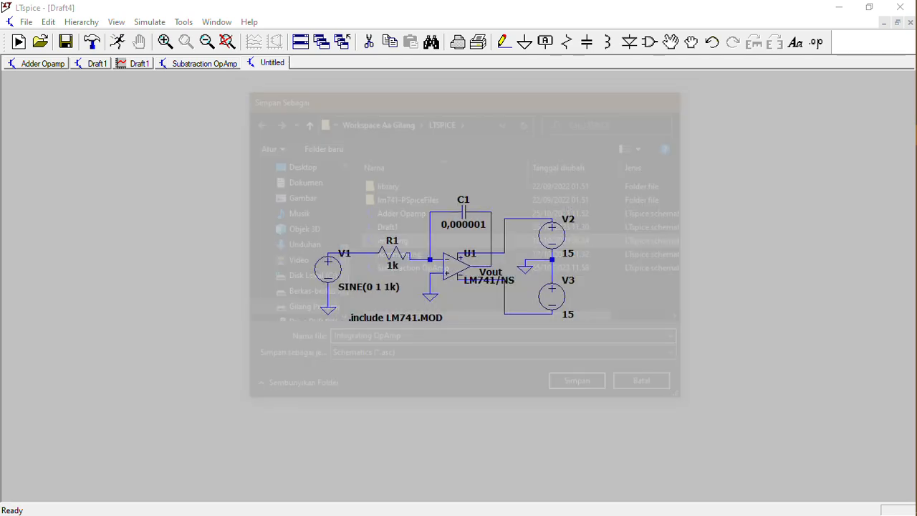
- Set up a transient analysis with a 1ms stop time and run the simulation
scroll(358, 242, up, 1)
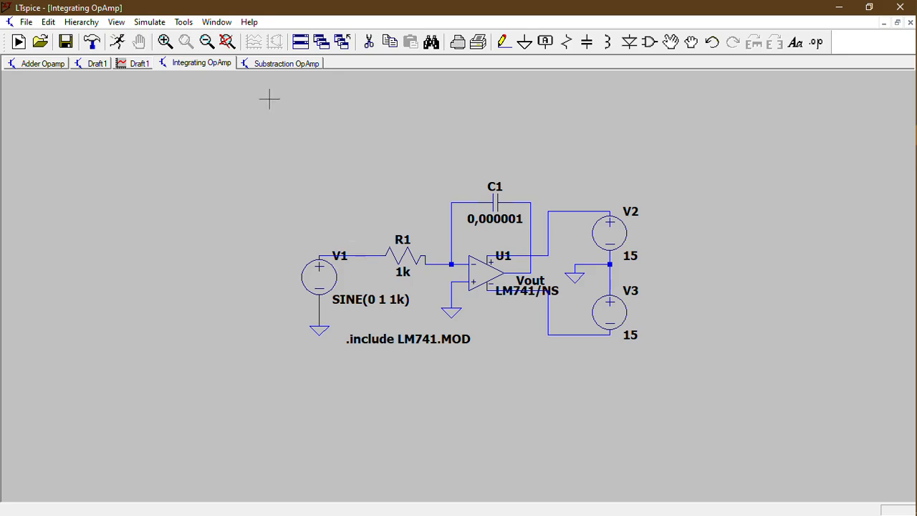
click(91, 43)
text(1ms)
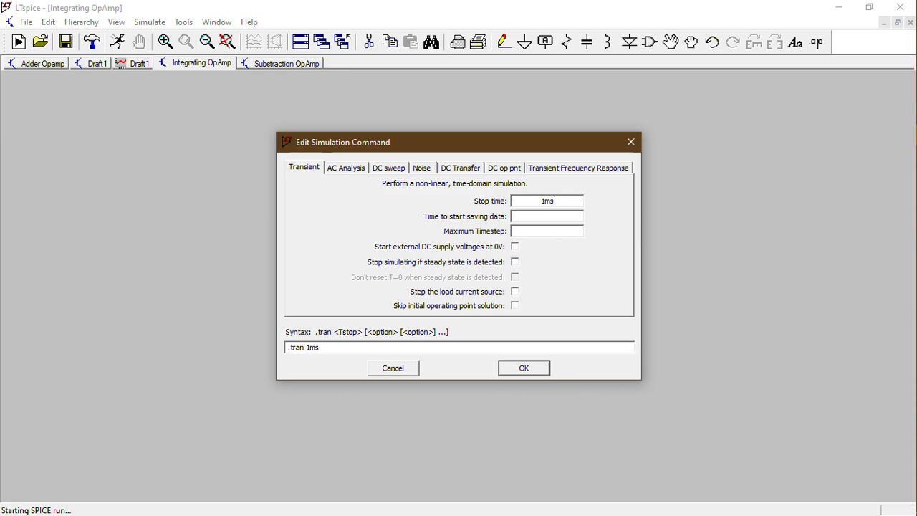
key(Return)
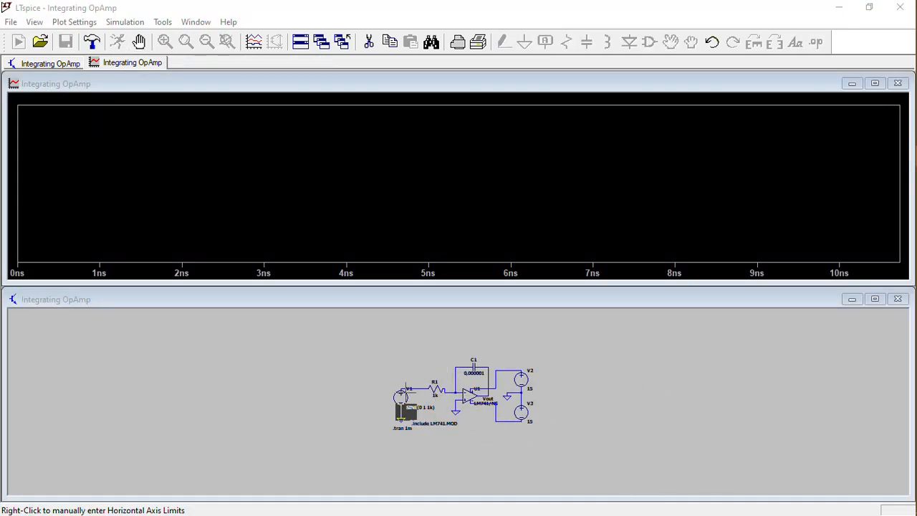
- Plot the V1 input node and Vout voltages, and close the plot to return to the full-size schematic
click(379, 365)
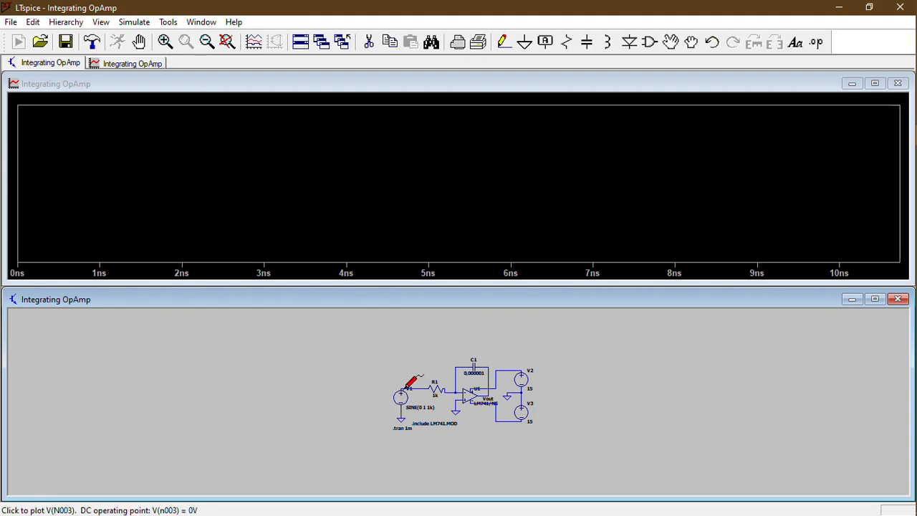
click(405, 386)
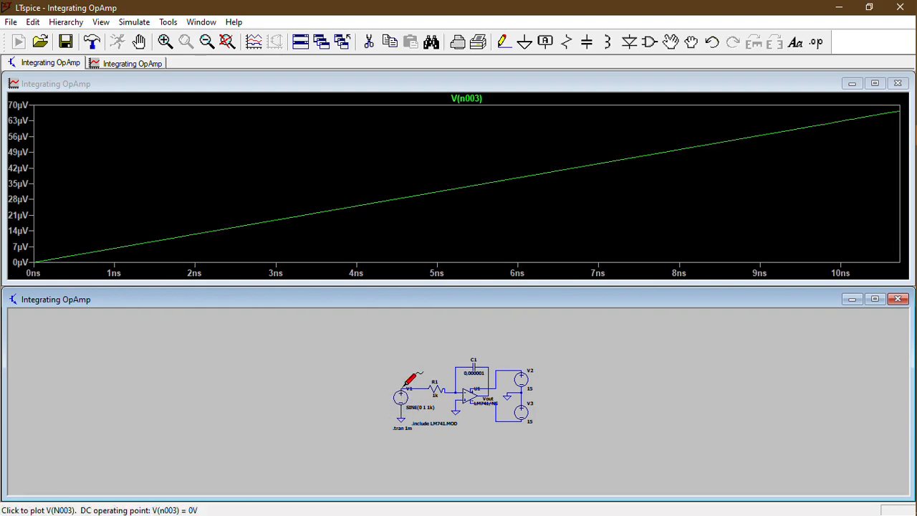
drag(303, 139, 849, 212)
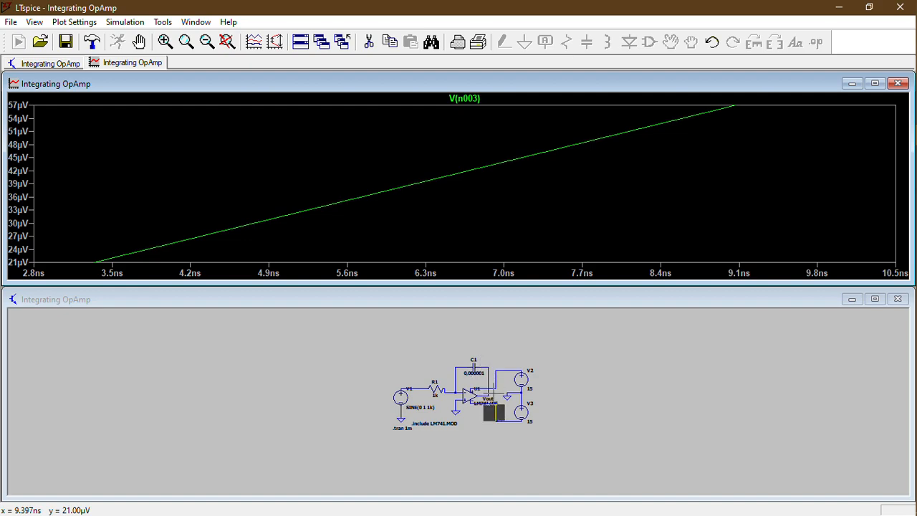
click(495, 414)
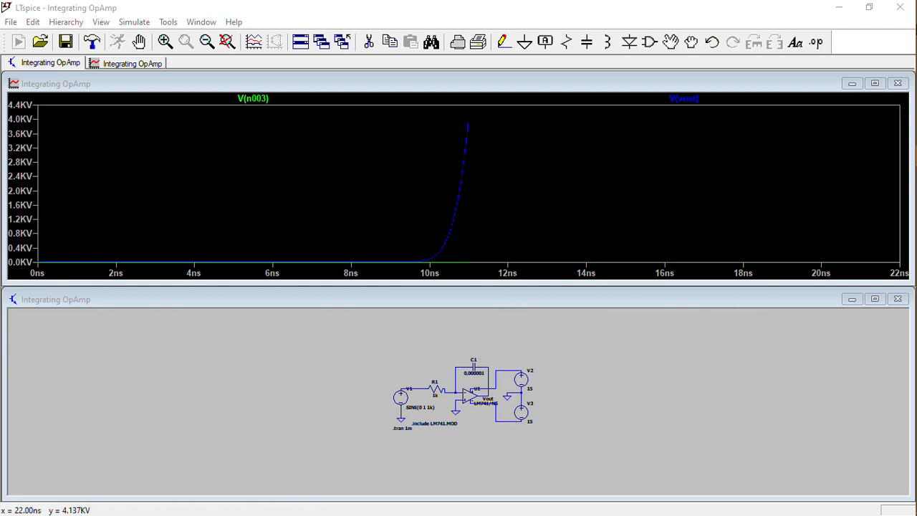
click(898, 84)
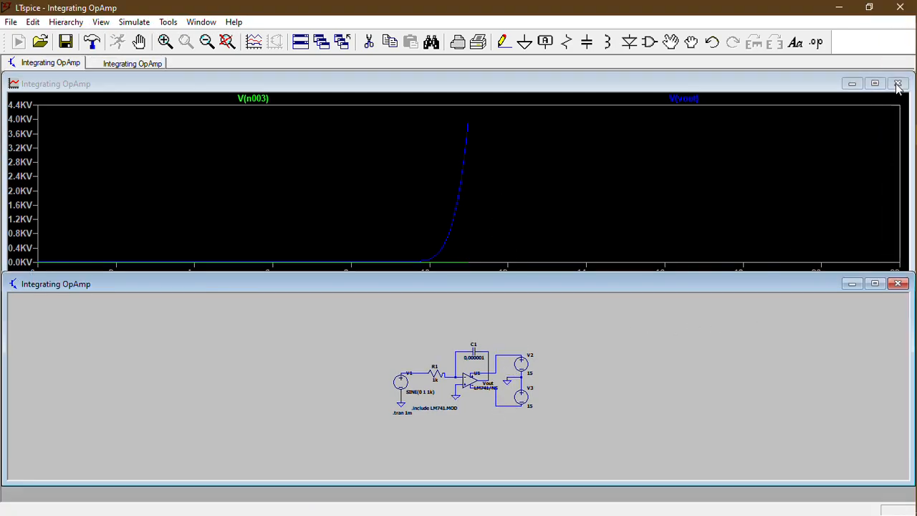
click(877, 284)
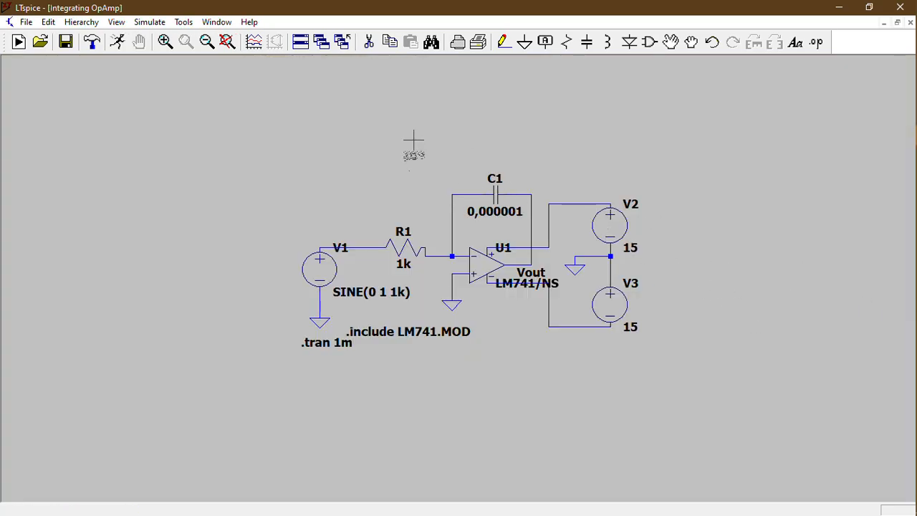
- Set C1's capacitance to 1m
right_click(493, 201)
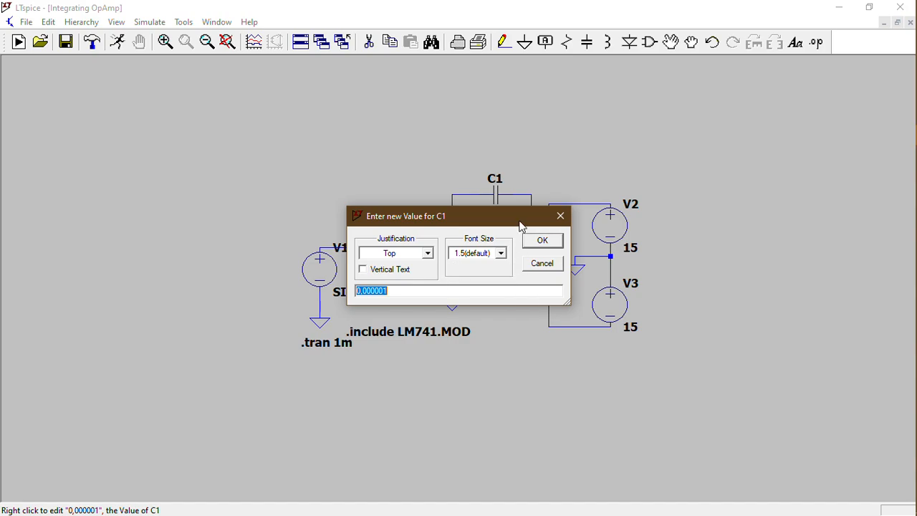
click(548, 265)
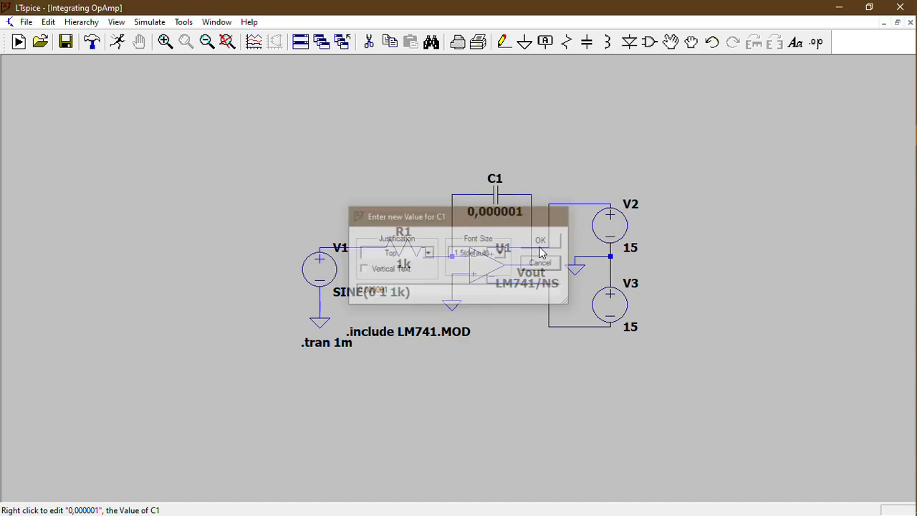
right_click(499, 194)
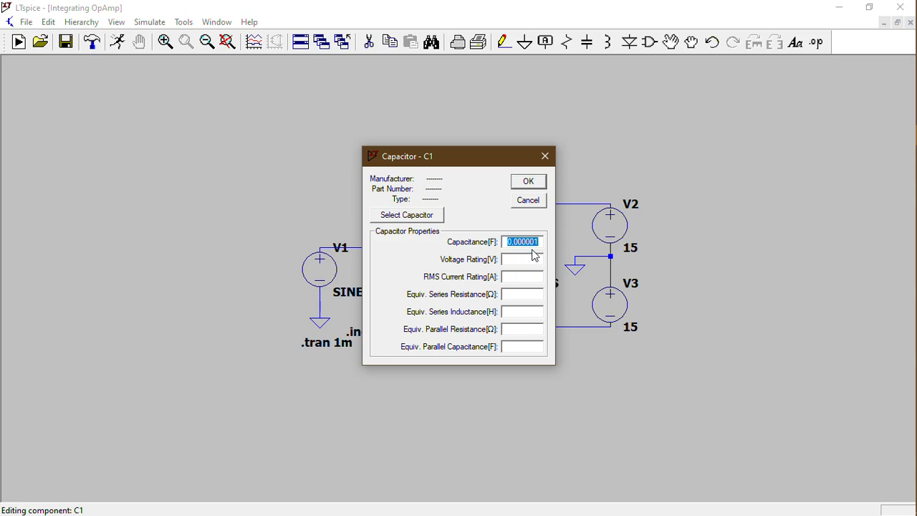
text(1m)
key(Return)
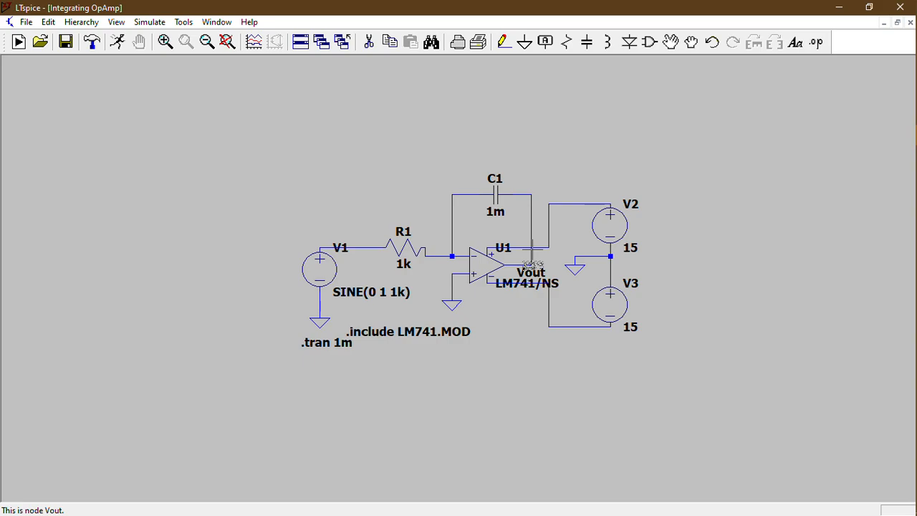
- Set C1's capacitance to 1n
right_click(493, 205)
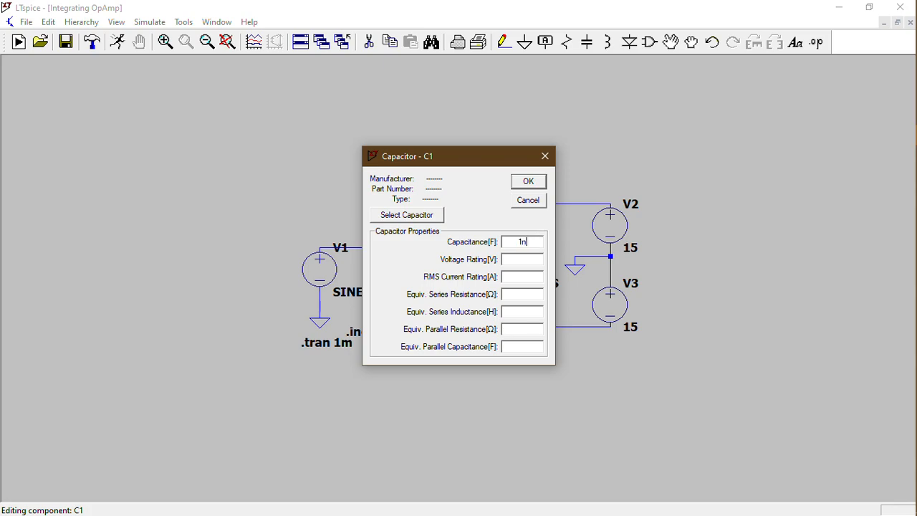
key(Return)
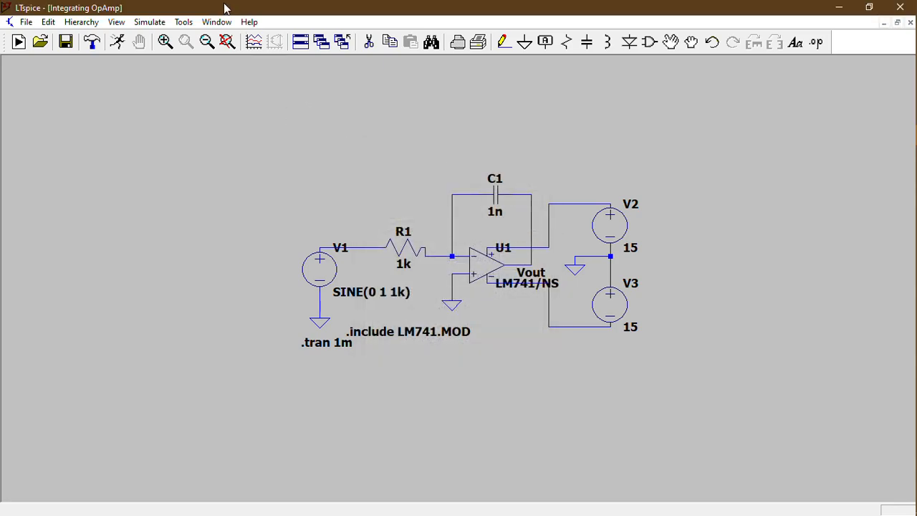
- Rerun the transient simulation and plot the V1 input node and Vout voltages
click(117, 42)
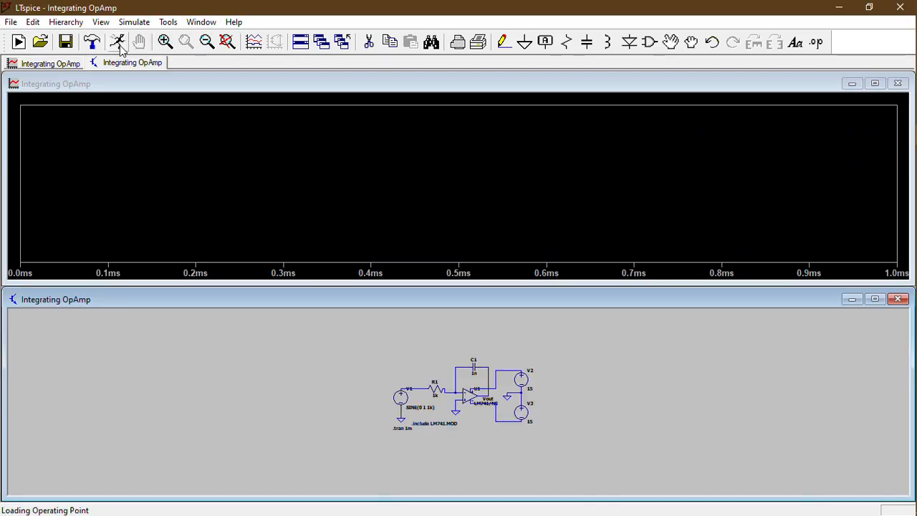
click(408, 387)
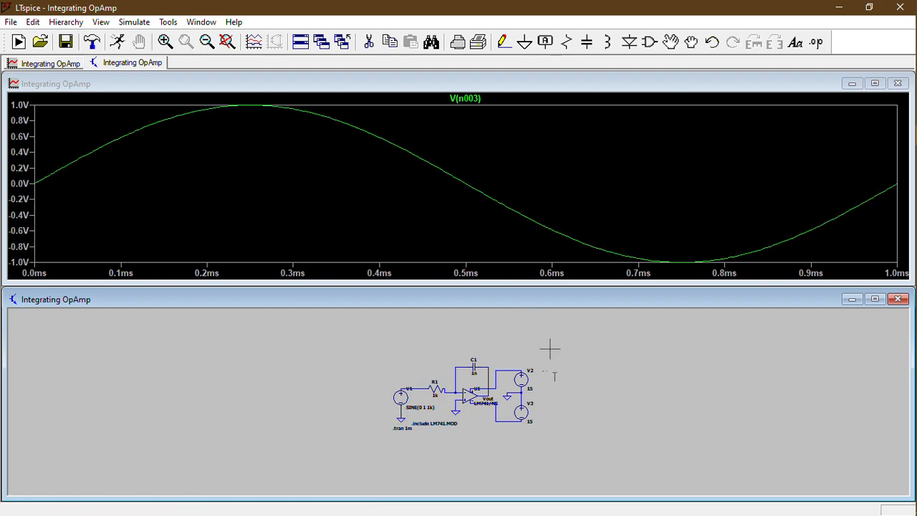
click(495, 389)
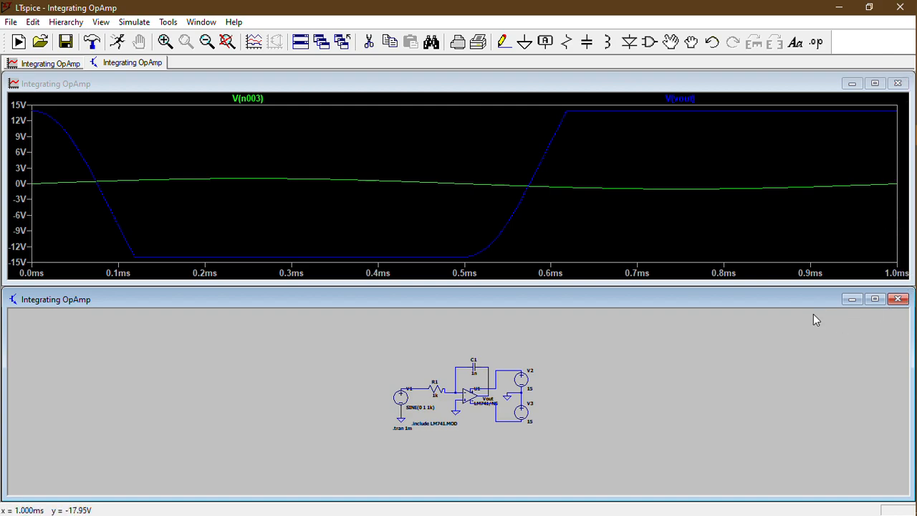
- View the input and Vout waveforms at full size and close the plot
click(875, 299)
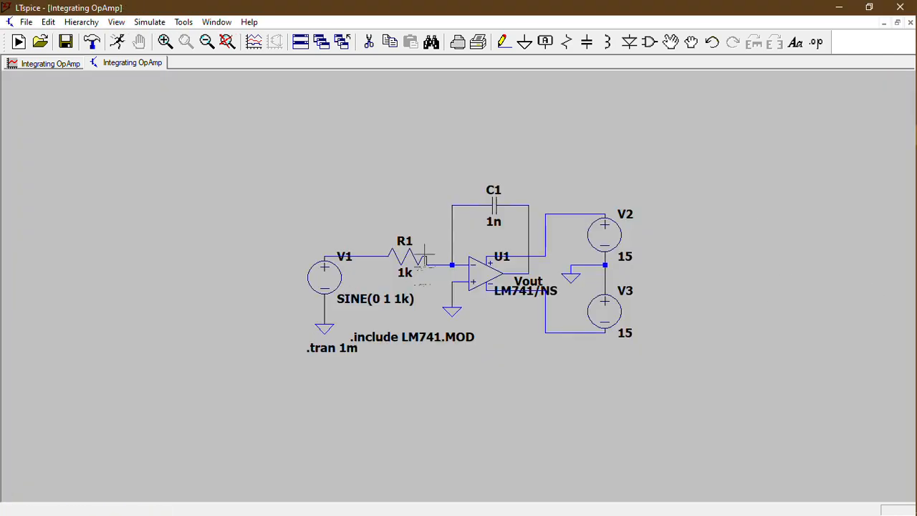
right_click(499, 165)
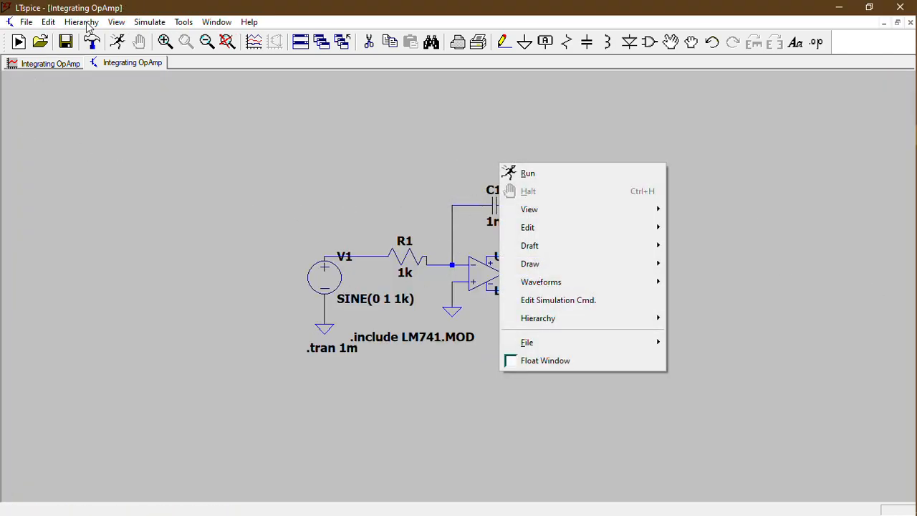
click(57, 67)
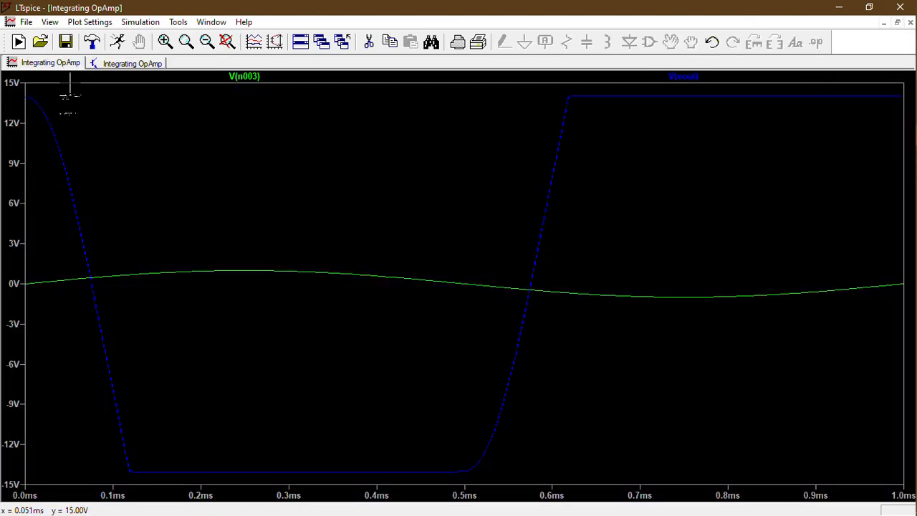
right_click(77, 74)
click(94, 96)
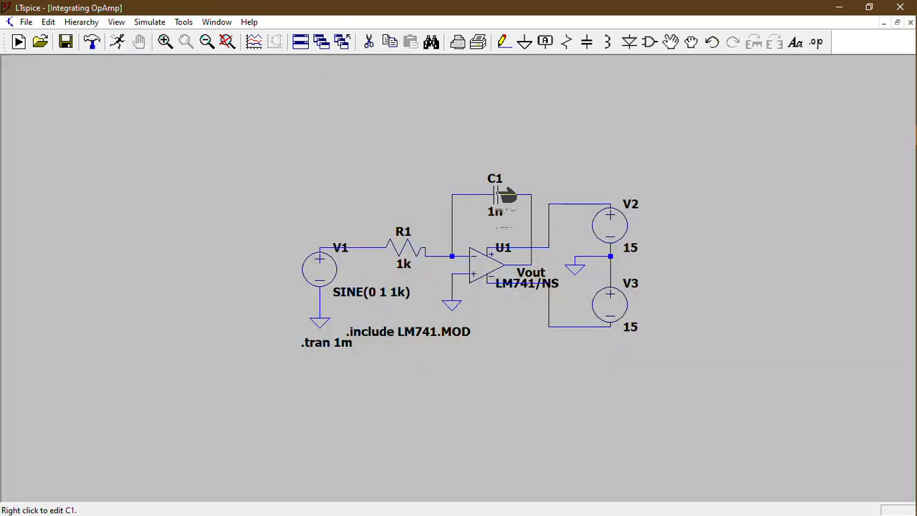
- Set C1's capacitance to 1m
right_click(499, 193)
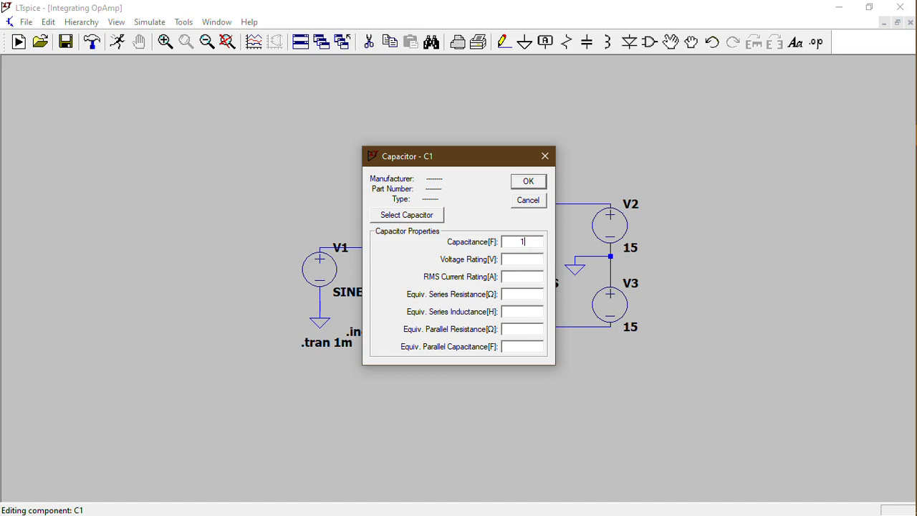
text(1m)
key(Return)
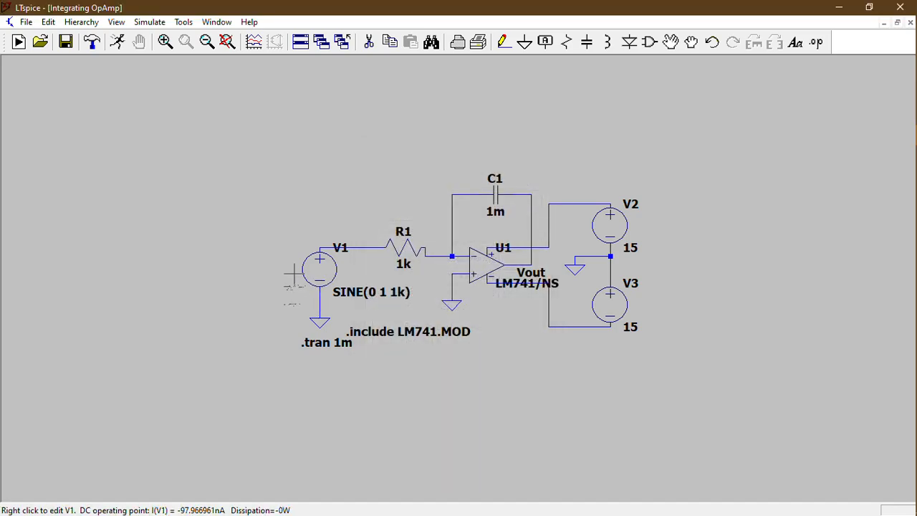
- Run the transient simulation, plot the V1 input node and Vout voltages, and isolate the Vout trace
click(116, 42)
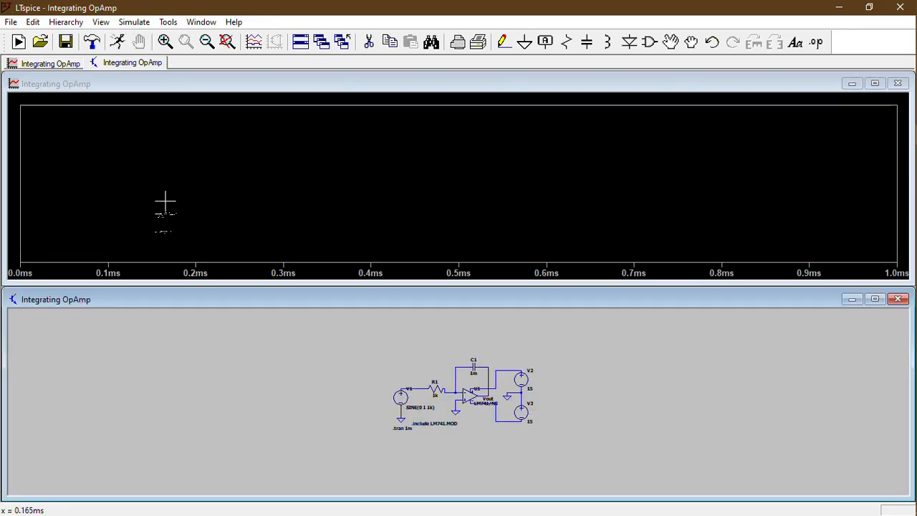
click(403, 386)
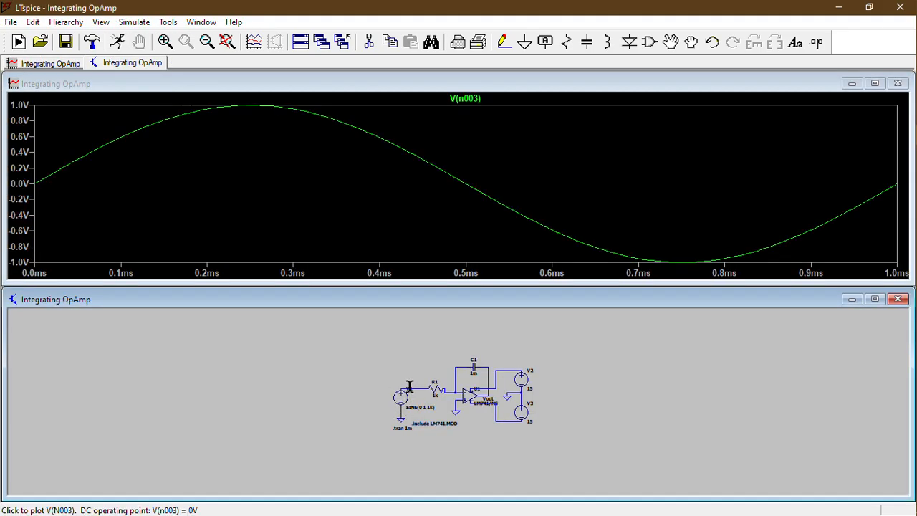
click(491, 392)
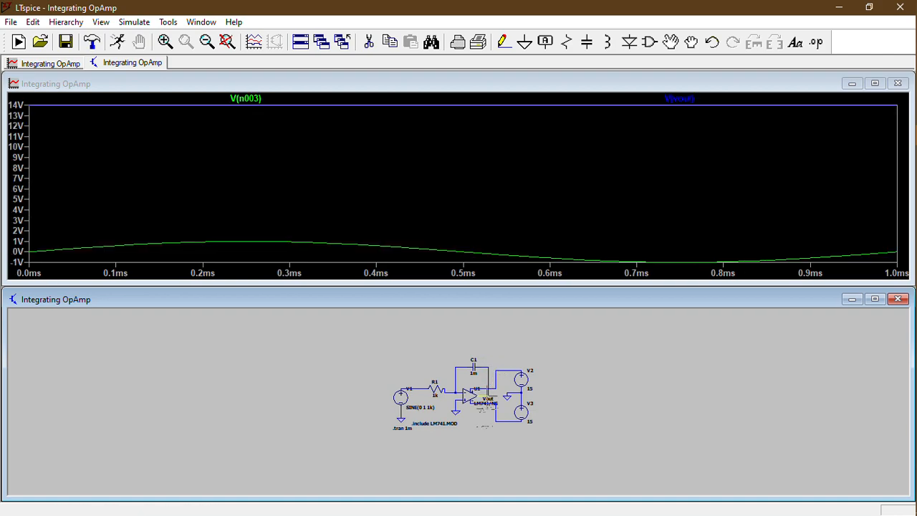
click(491, 392)
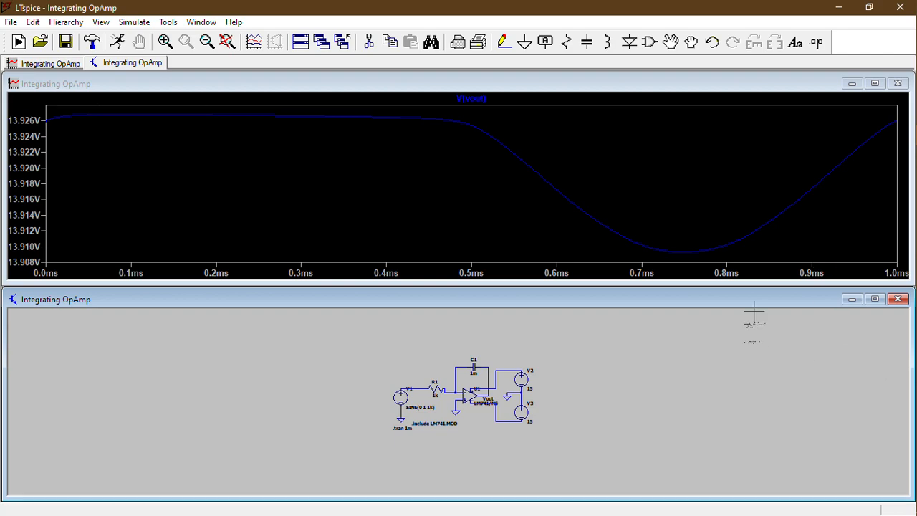
- Close the waveform plot of the integrator simulation
click(852, 90)
click(853, 90)
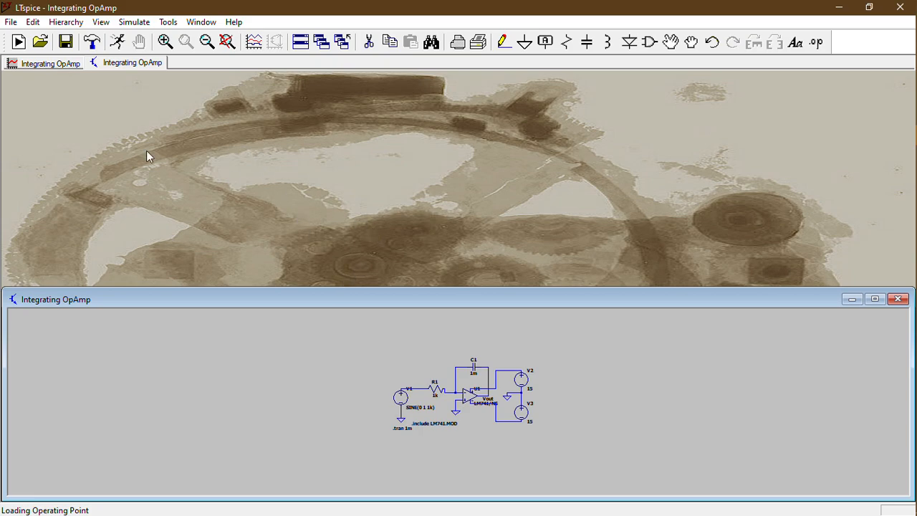
click(54, 65)
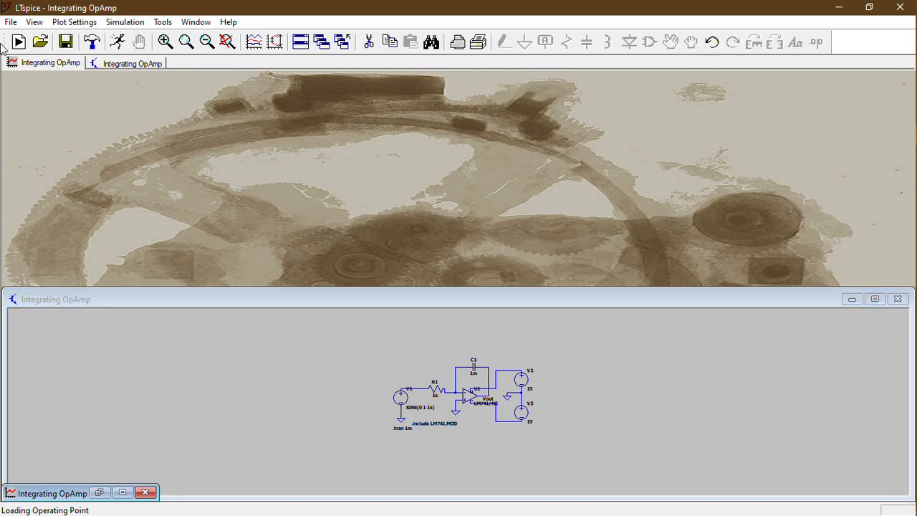
right_click(59, 63)
click(79, 89)
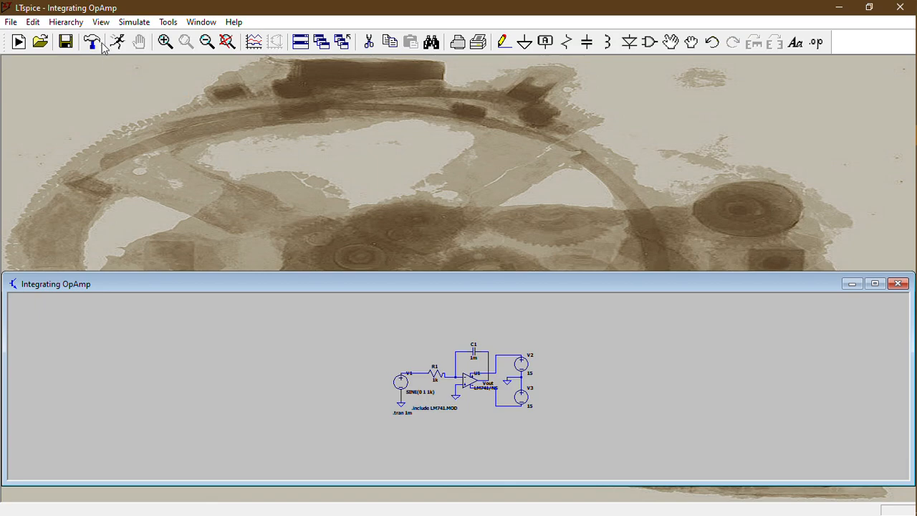
click(117, 43)
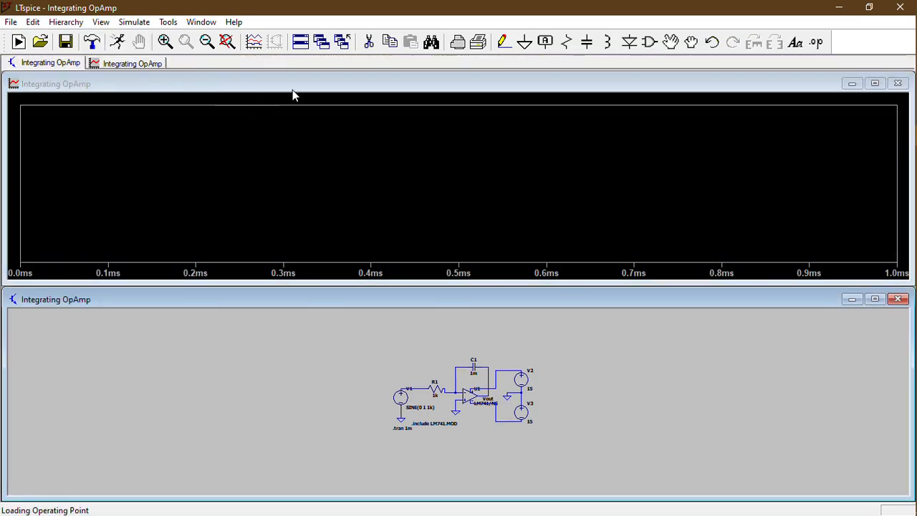
click(897, 83)
click(875, 284)
right_click(121, 35)
click(107, 79)
- Rerun the transient simulation and plot the V1 input node and Vout voltages together
click(121, 48)
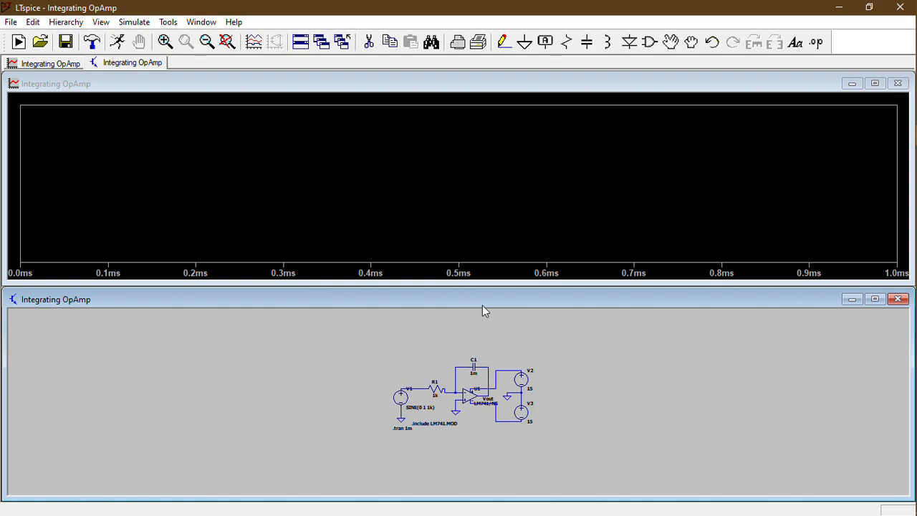
click(404, 386)
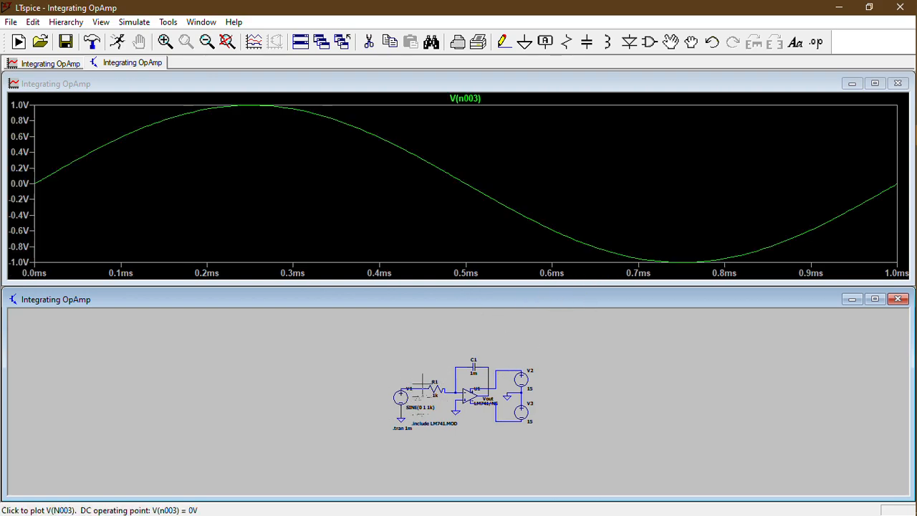
click(493, 387)
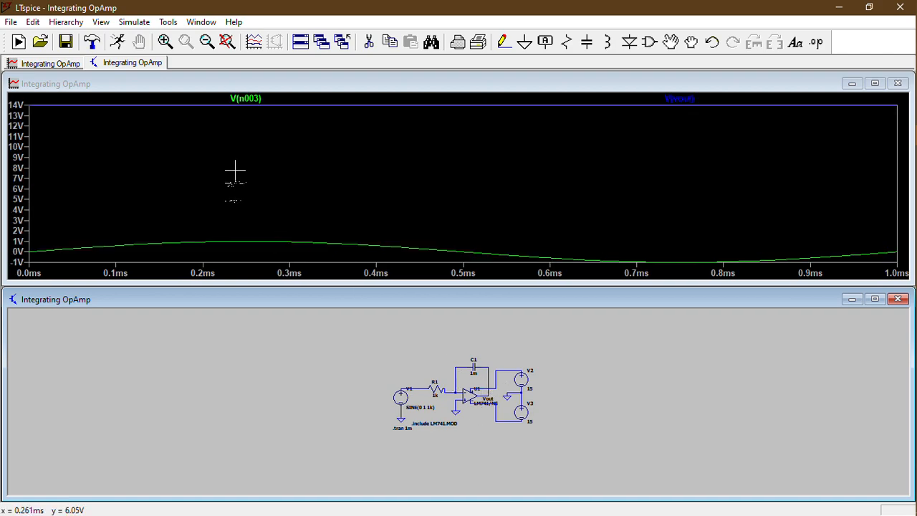
- Zoom into parts of the input and Vout waveforms, and fit the plot back to its full extent
mouse_move(39, 102)
mouse_down()
mouse_move(205, 148)
mouse_move(429, 229)
mouse_up()
drag(550, 215, 298, 149)
right_click(401, 194)
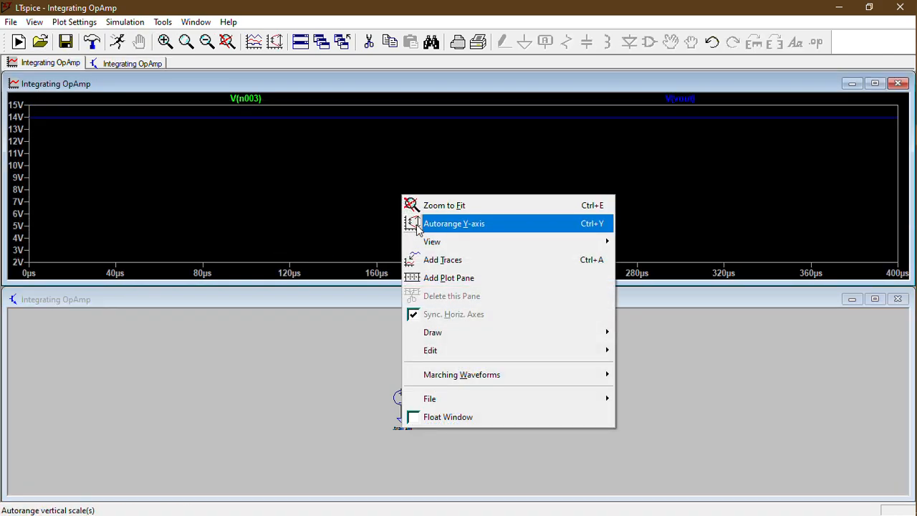
click(435, 206)
right_click(436, 207)
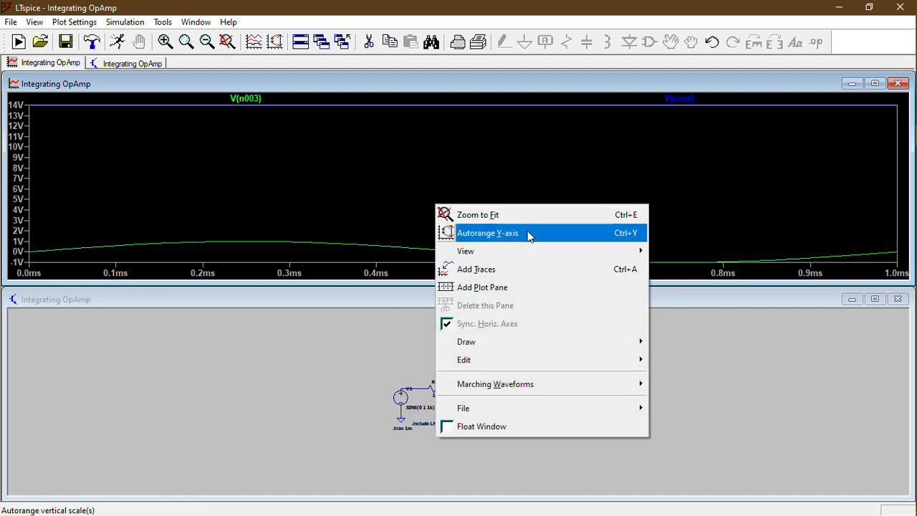
mouse_move(533, 255)
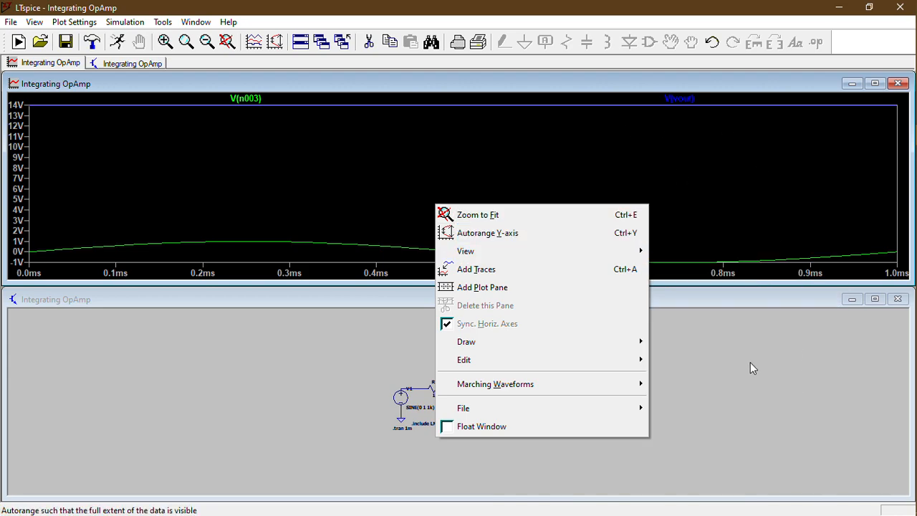
click(751, 396)
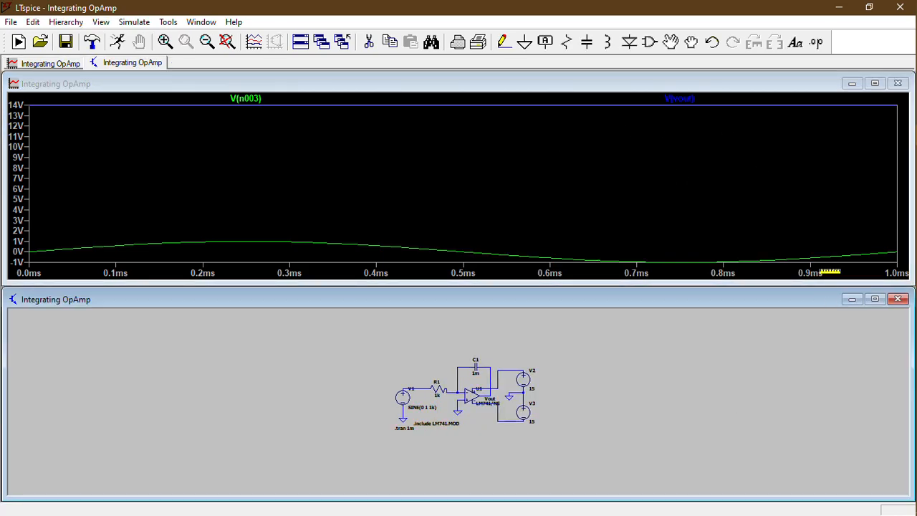
- Close the waveform plot and maximize the integrator schematic
click(898, 83)
click(875, 283)
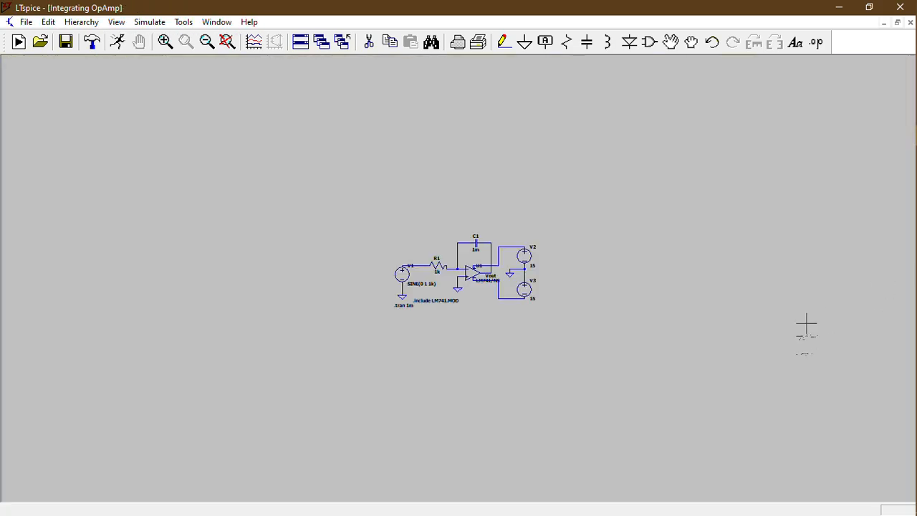
scroll(548, 335, up, 2)
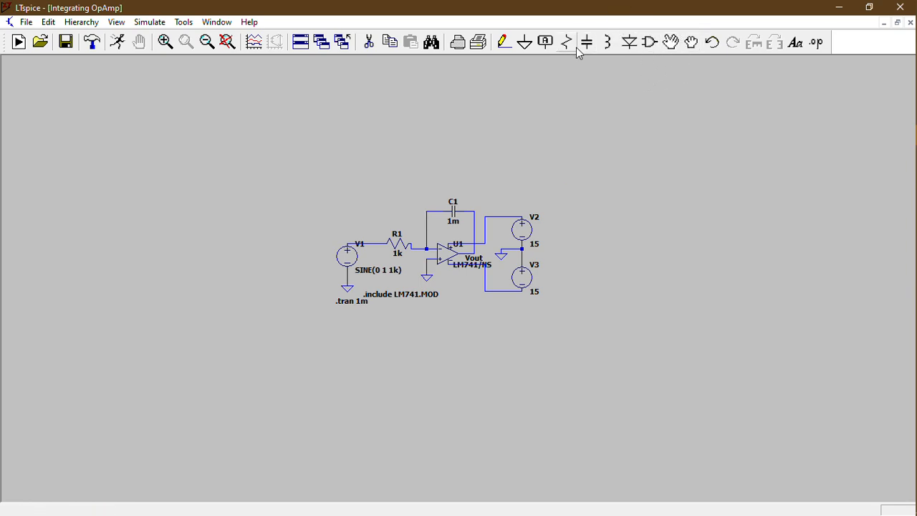
- Delete input resistor R1 and feedback capacitor C1 from the op-amp circuit
click(368, 43)
click(398, 244)
click(454, 222)
scroll(556, 165, up, 2)
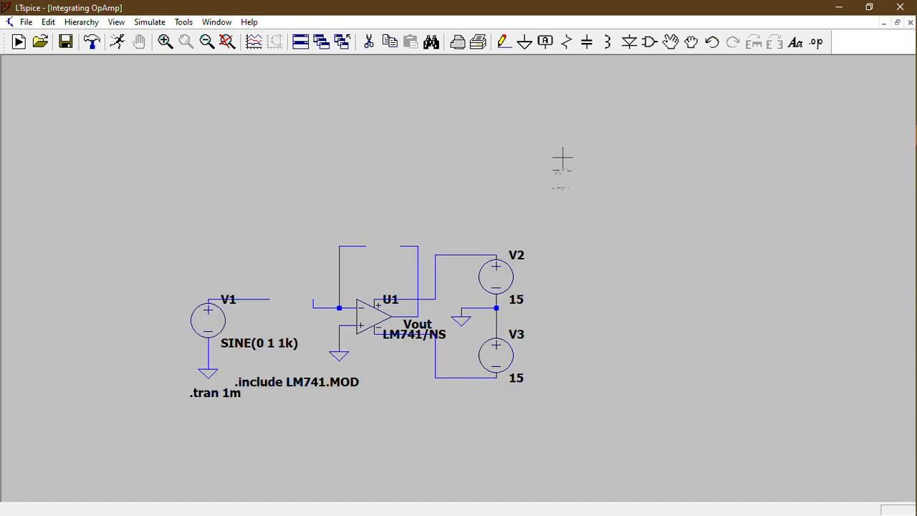
drag(349, 208, 458, 168)
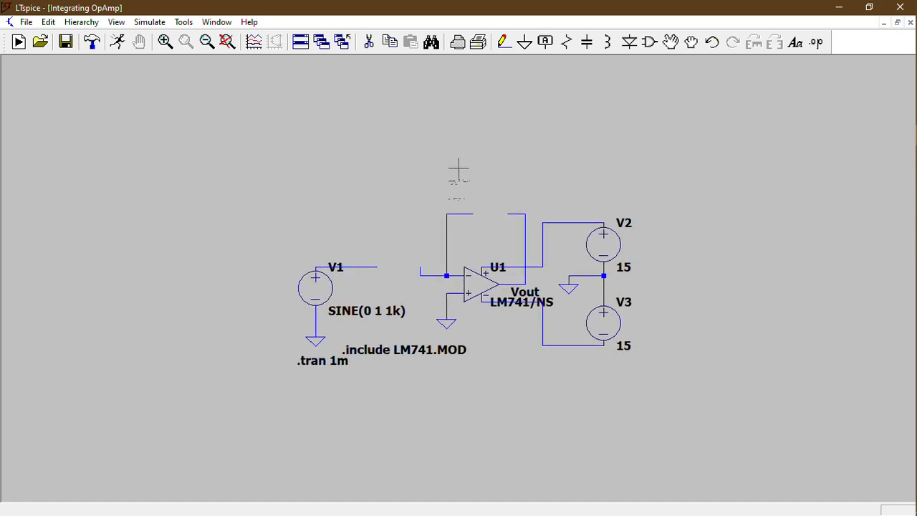
- Place a horizontal capacitor at the end of V1's wire, in the gap left by the input resistor
click(586, 43)
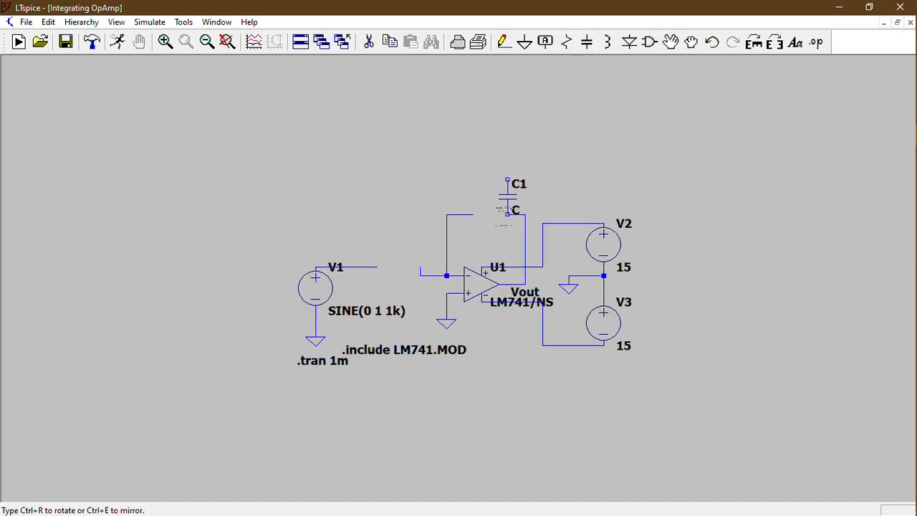
key(ctrl+r)
key(Escape)
- Place a horizontal resistor in the op-amp's feedback gap where the capacitor was
click(566, 42)
key(ctrl+r)
click(493, 227)
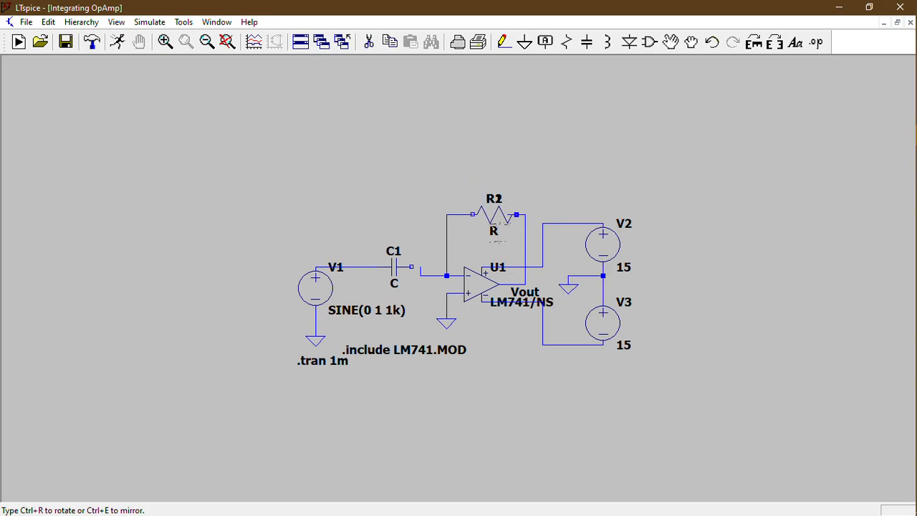
key(Escape)
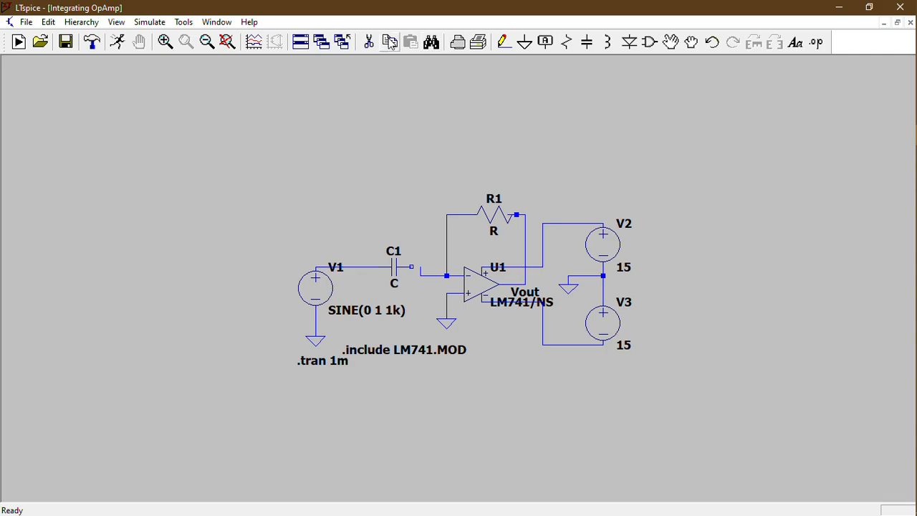
- Wire the free end of C1 to the op-amp's inverting input line
click(368, 41)
click(504, 41)
click(411, 267)
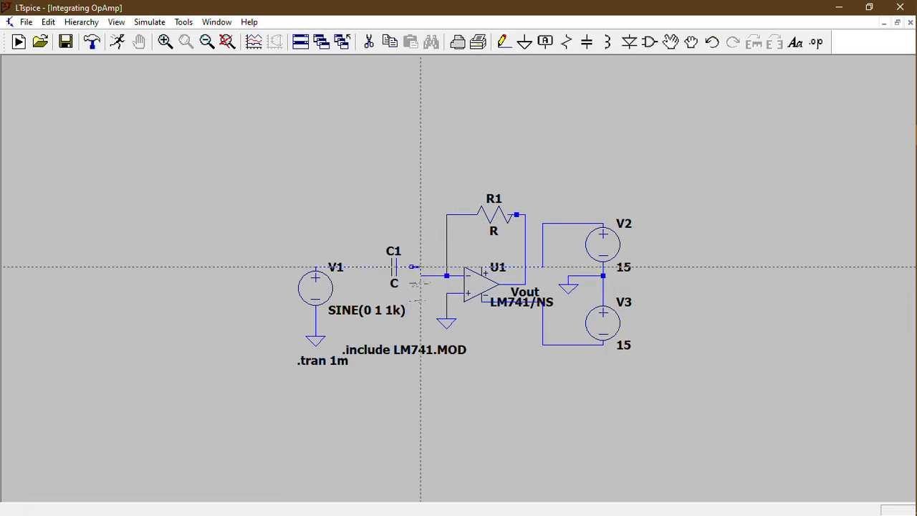
click(420, 275)
- Delete the vertical feedback wire at the op-amp output and redraw it from R1 to the Vout node
click(369, 42)
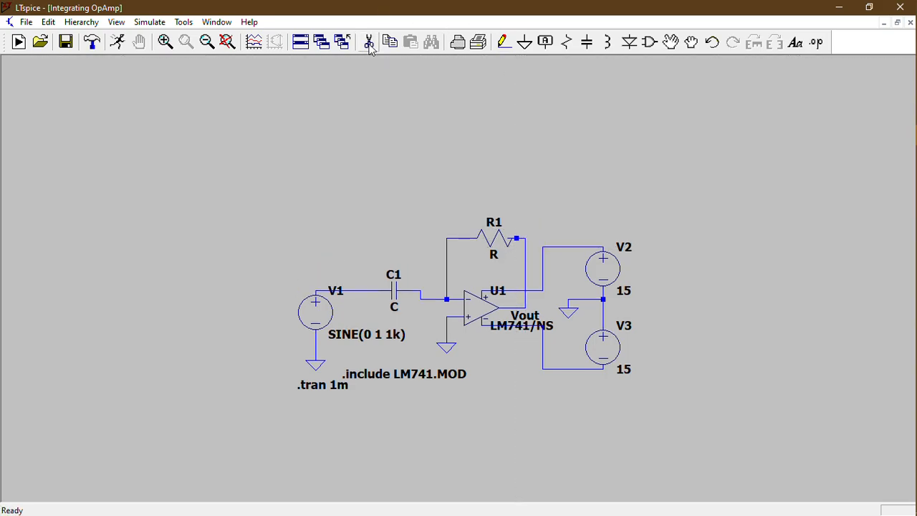
click(526, 245)
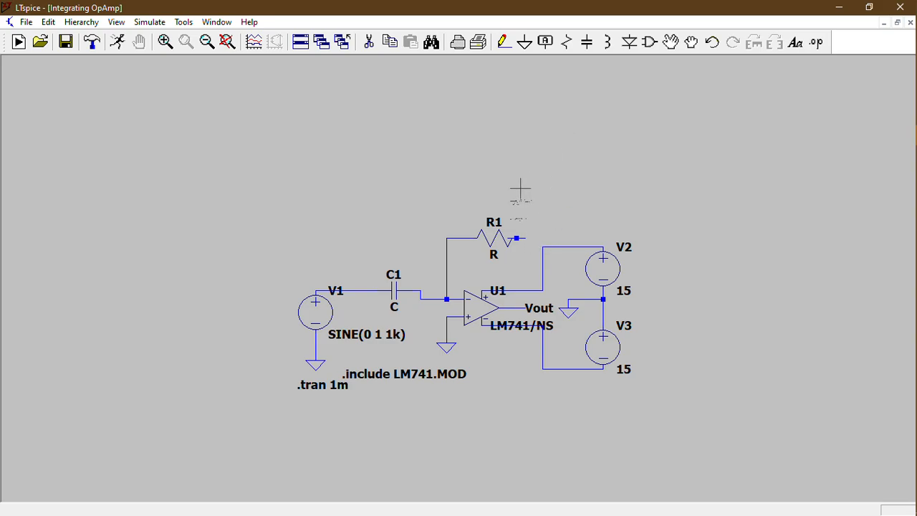
click(504, 41)
click(516, 238)
click(525, 308)
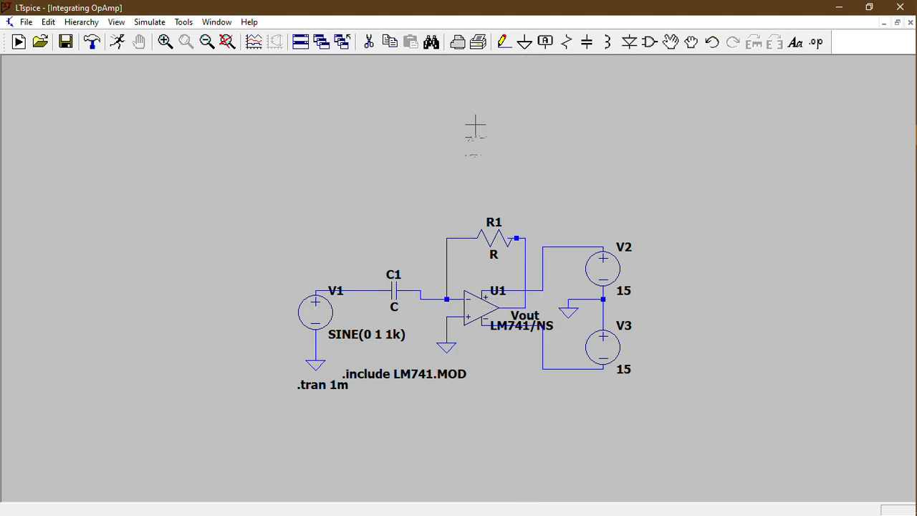
- Set R1's resistance to 1k
right_click(494, 260)
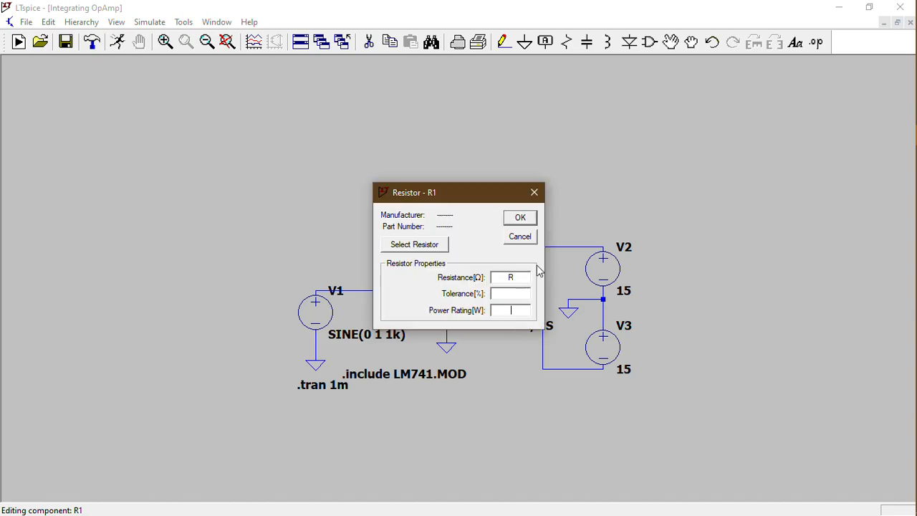
text(1k)
key(Return)
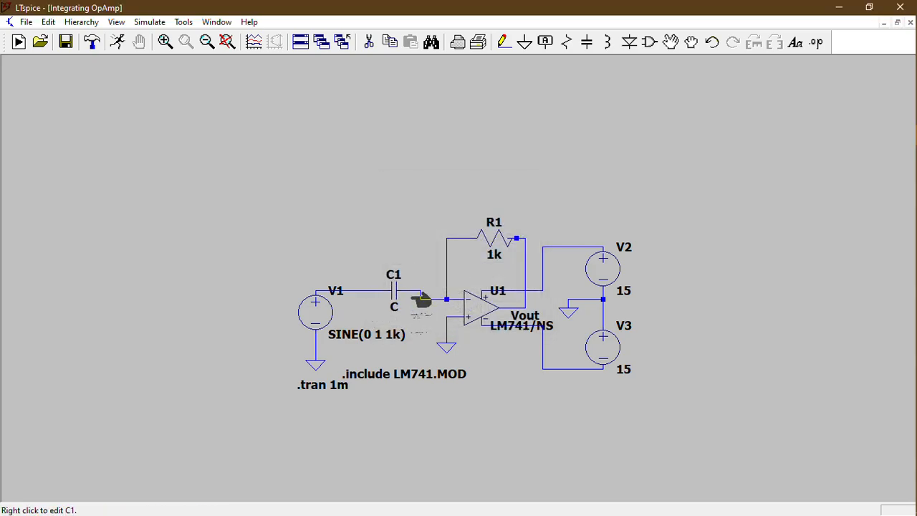
- Set C1's capacitance to 1n
right_click(406, 296)
text(1)
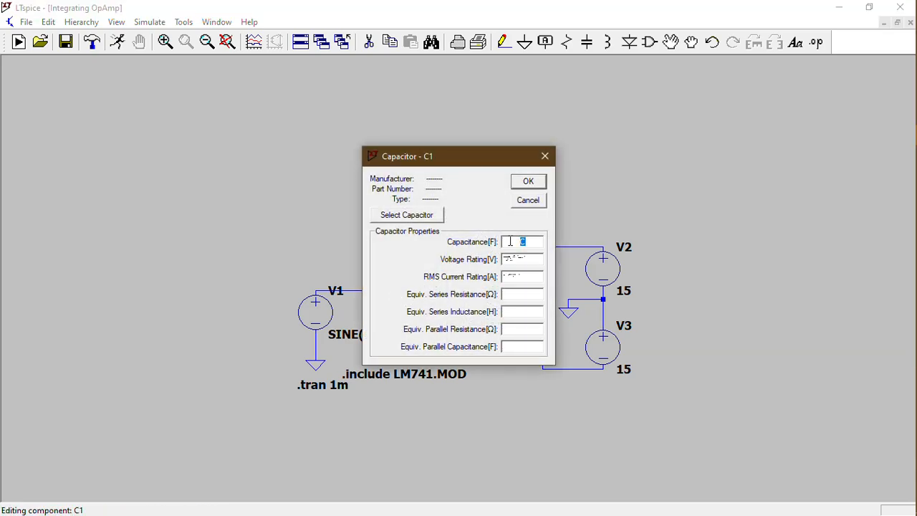
text(n)
click(527, 181)
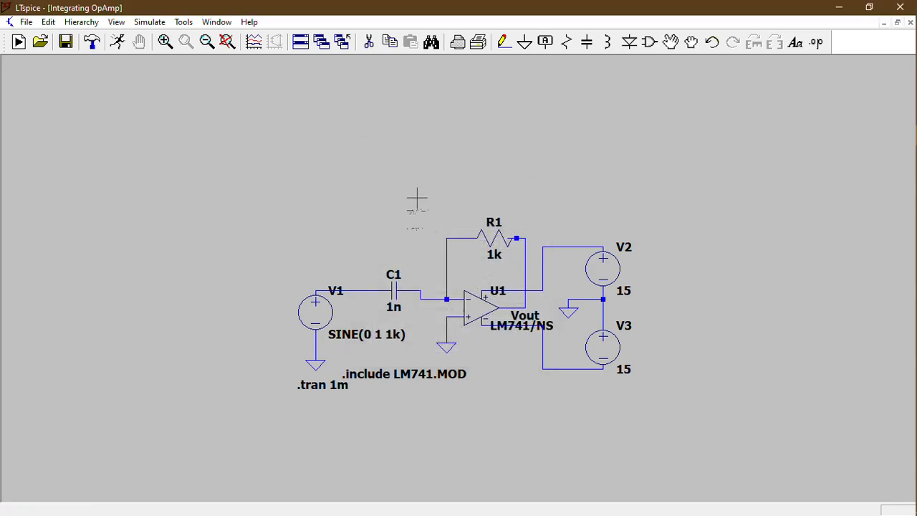
- Simulate the differentiator circuit, plot the V1 input node and Vout voltages, and isolate the Vout trace
click(118, 42)
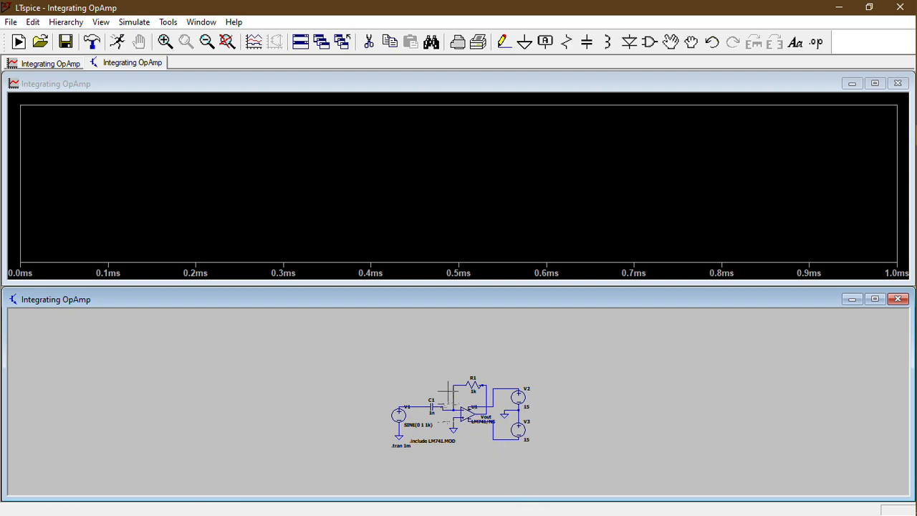
click(416, 404)
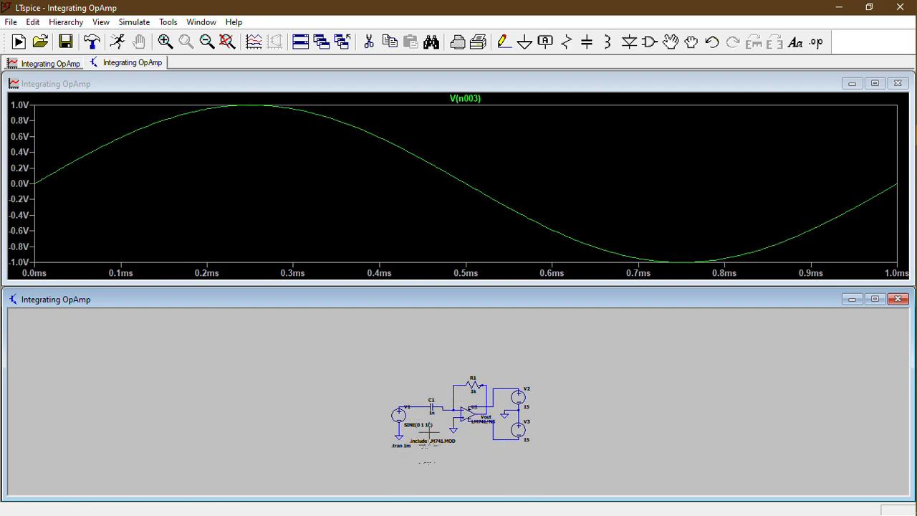
click(489, 412)
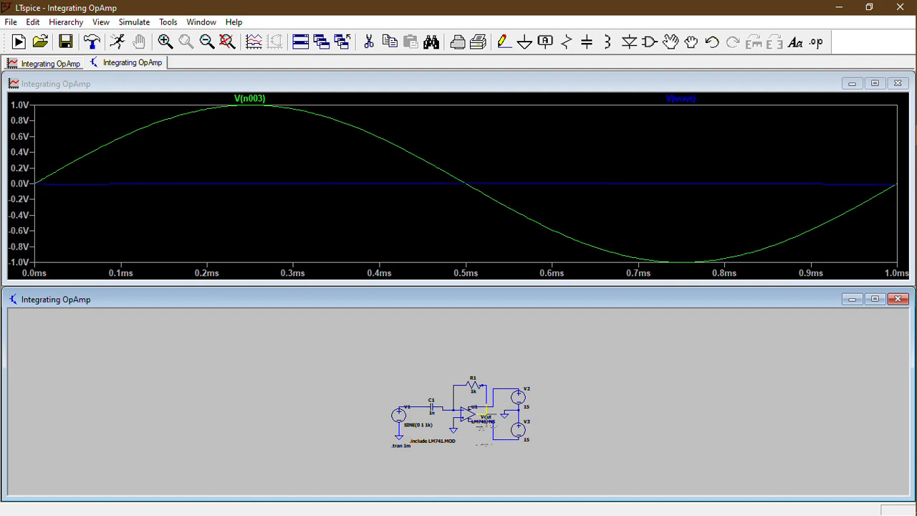
click(486, 416)
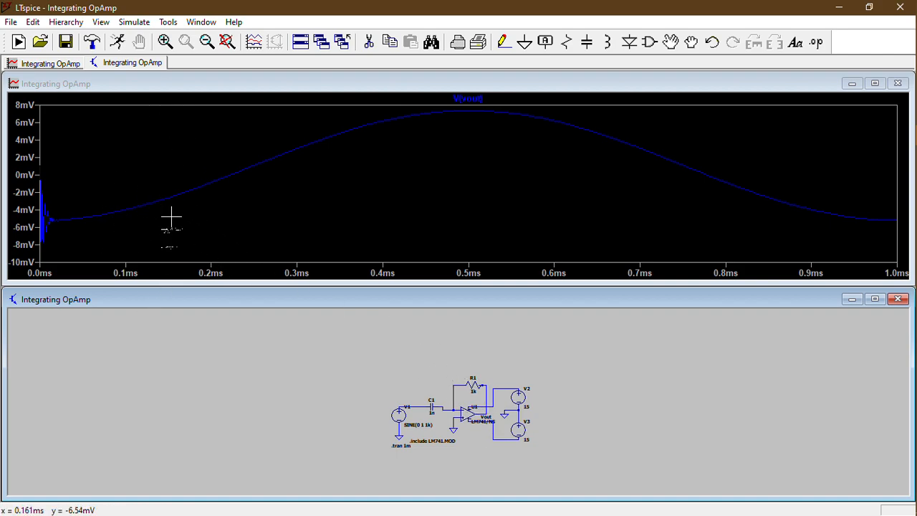